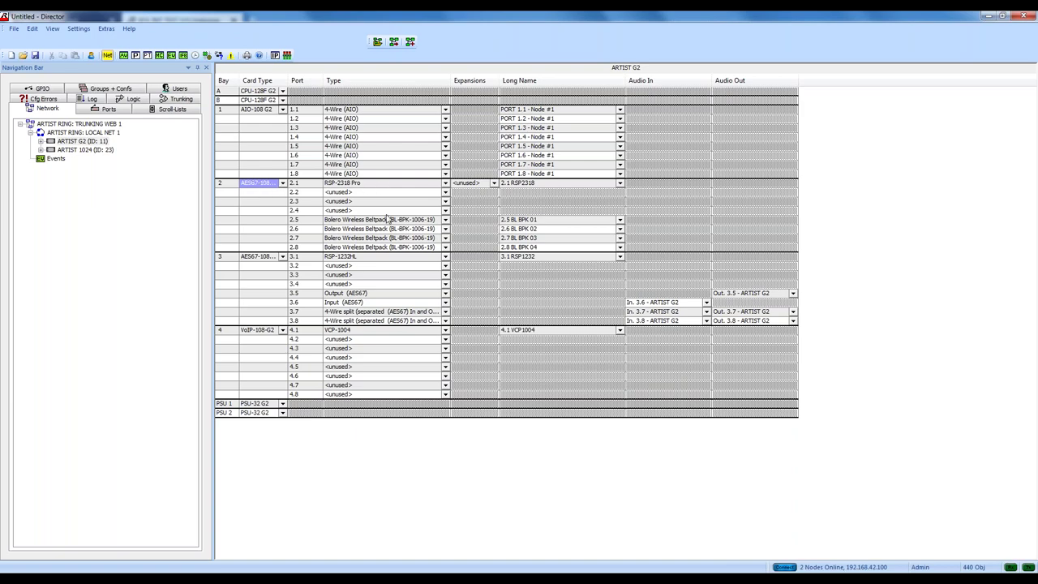
Open the Bolero Wireless Beltpack configuration of port 2.5 BL BPK 01, showing key 1 on TEST CNF
click(445, 220)
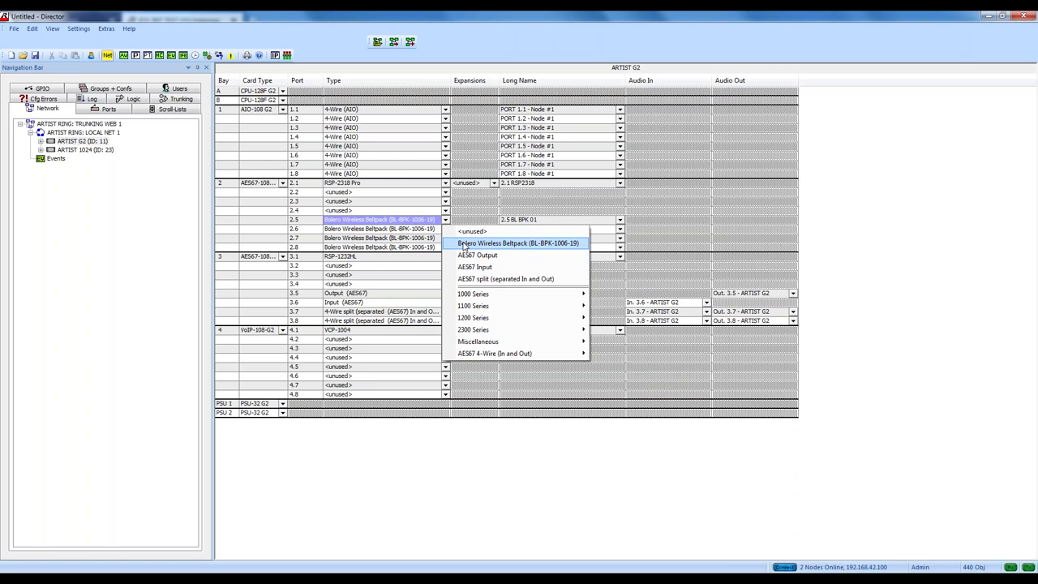
click(411, 185)
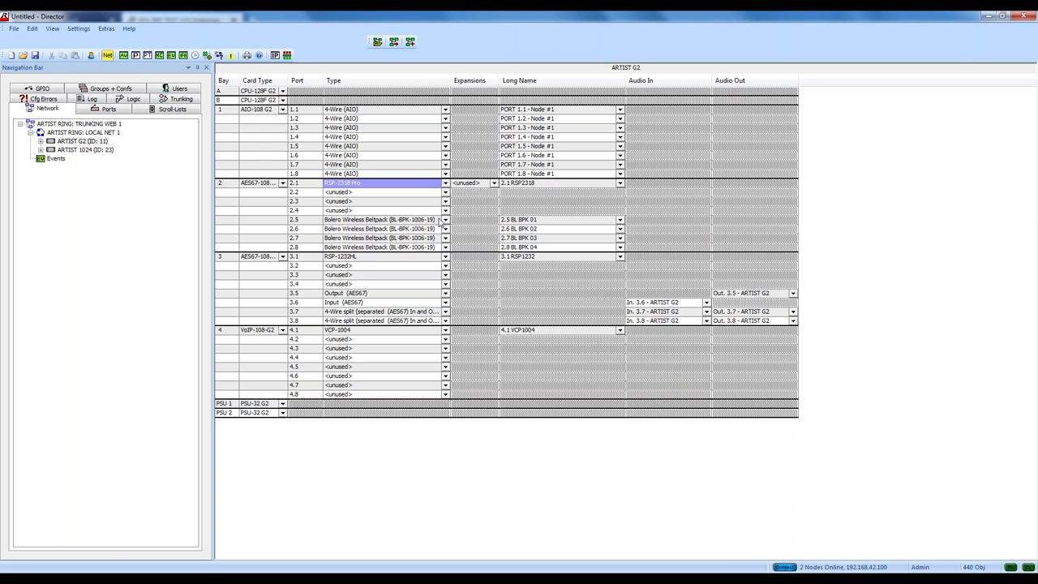
click(445, 219)
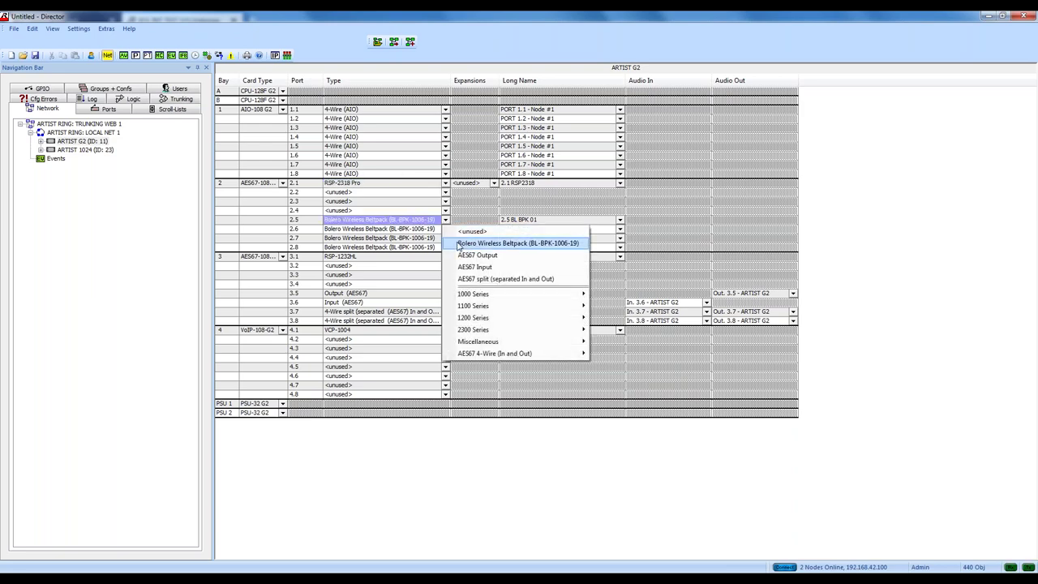
double_click(418, 222)
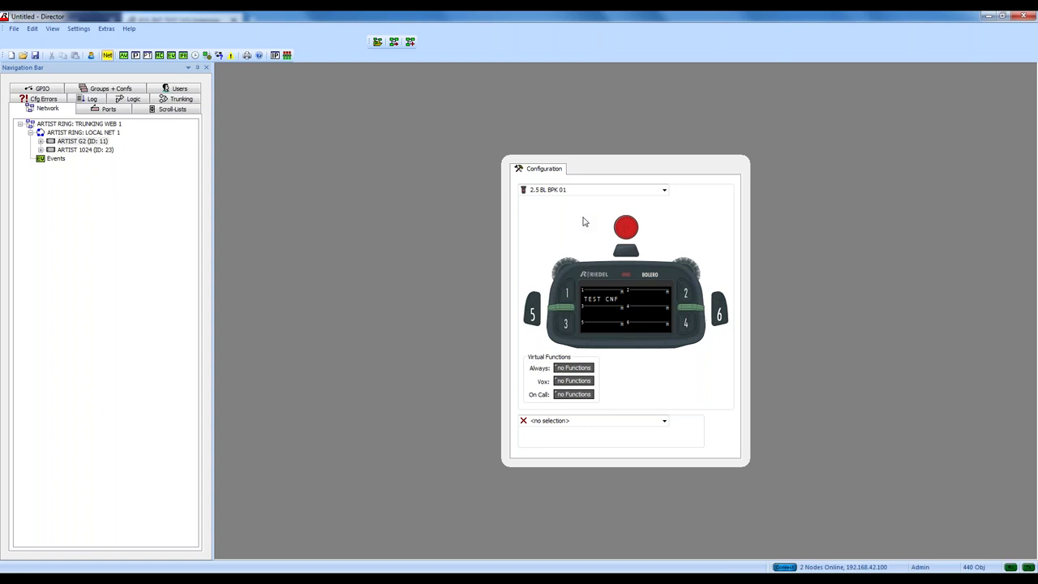
double_click(583, 222)
click(471, 86)
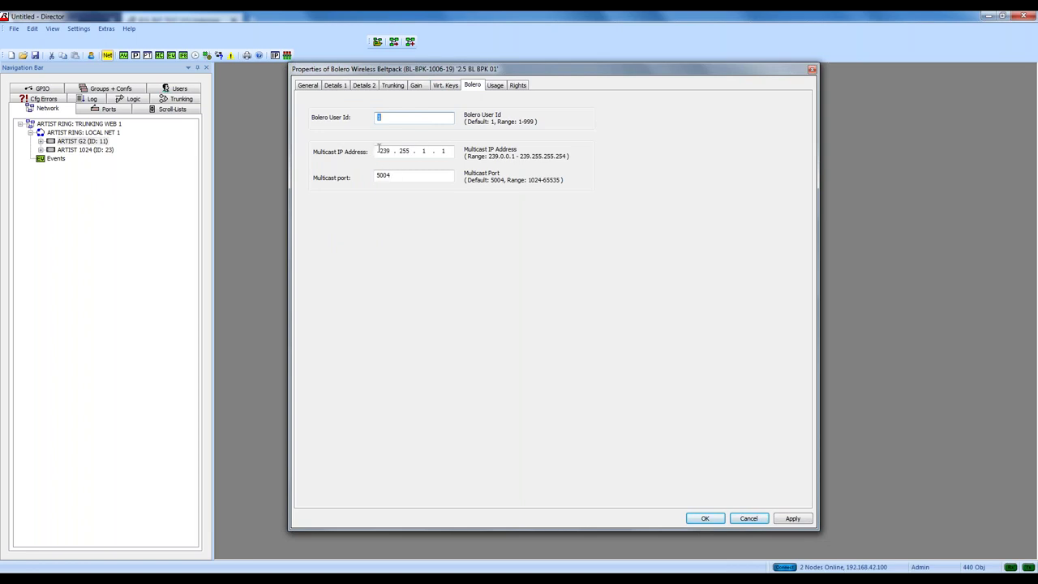
key(Tab)
click(450, 151)
double_click(378, 118)
double_click(383, 176)
click(407, 178)
click(379, 118)
double_click(379, 119)
click(313, 87)
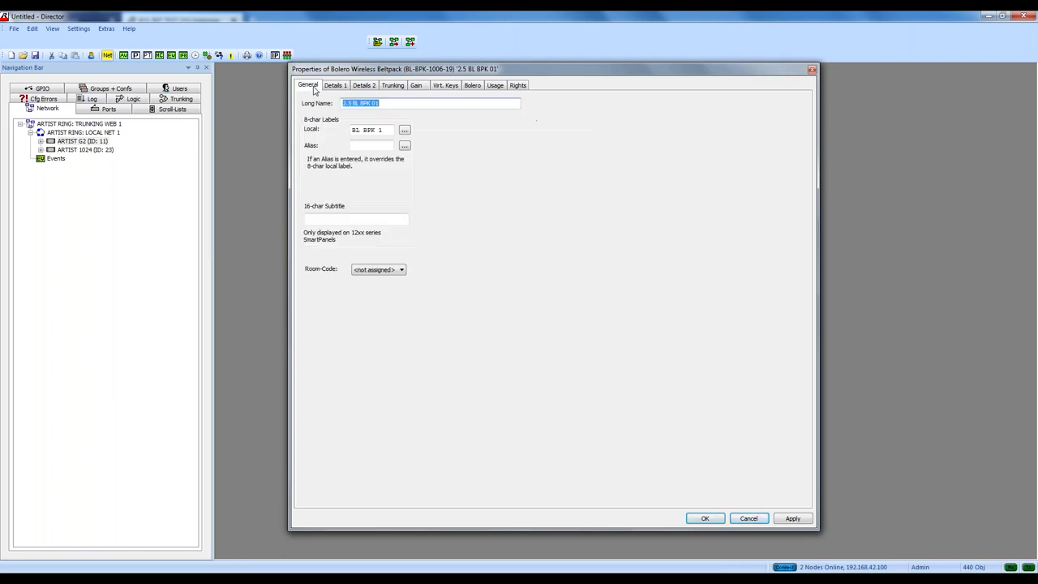
click(748, 518)
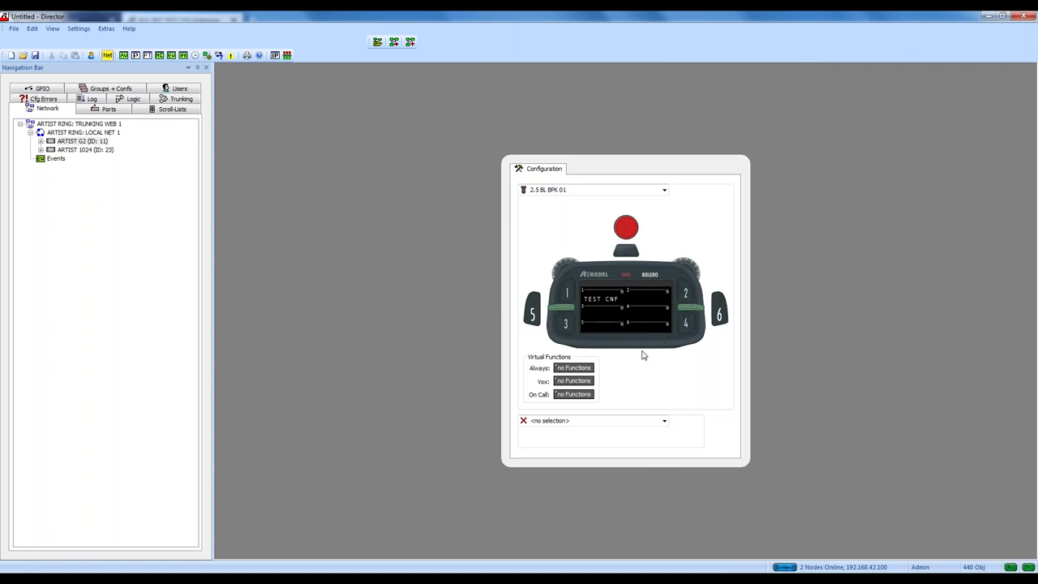
In the Bolero web UI's Beltpacks list, select the ID of BL BPK 1
mouse_move(610, 290)
key(alt+Tab)
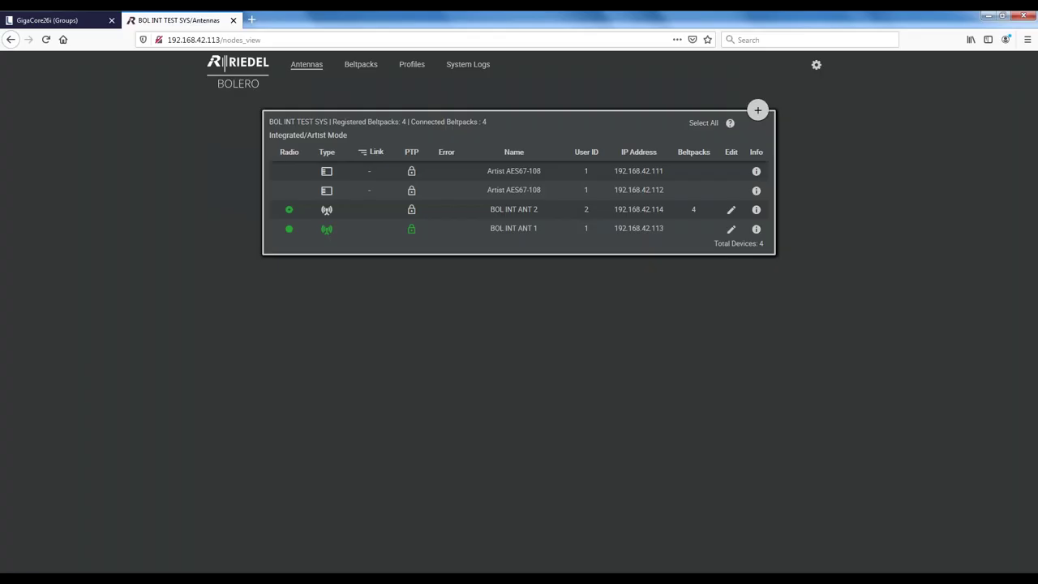
click(360, 67)
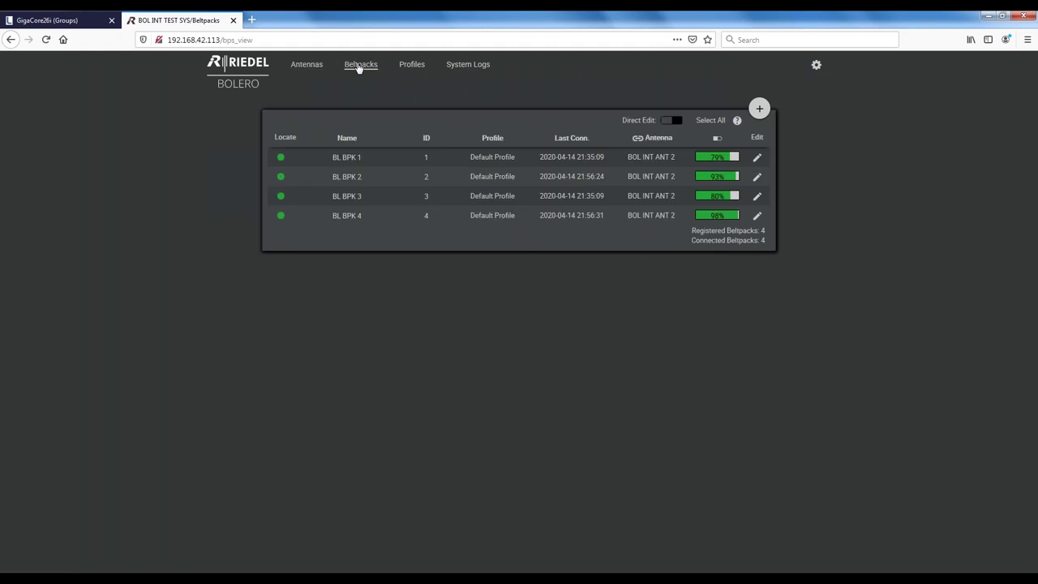
click(422, 159)
double_click(423, 160)
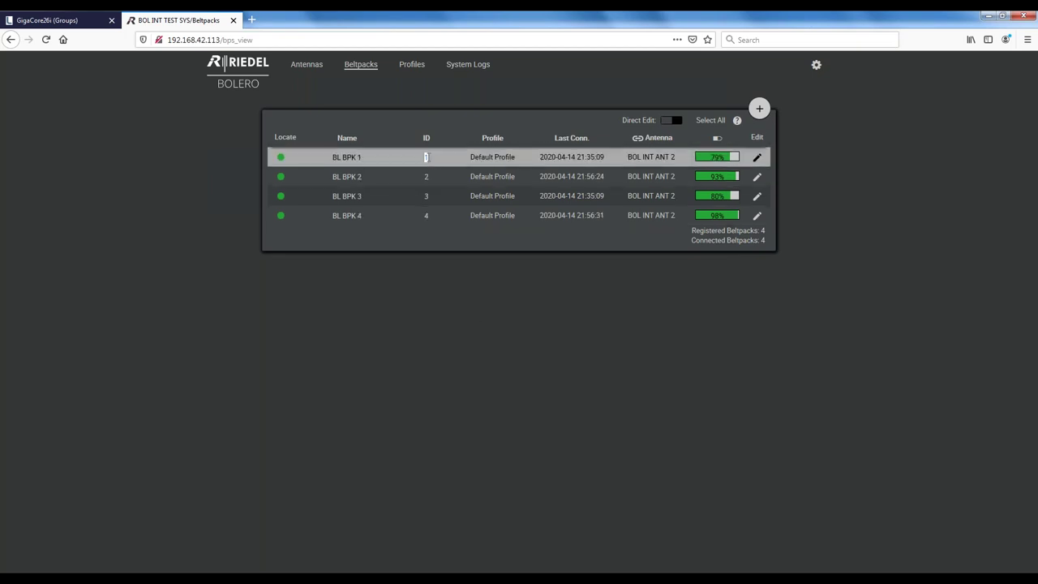
Confirm beltpack 2.5 BL BPK 01's Bolero User Id is 1, then close its properties
key(alt+Tab)
double_click(550, 244)
click(473, 86)
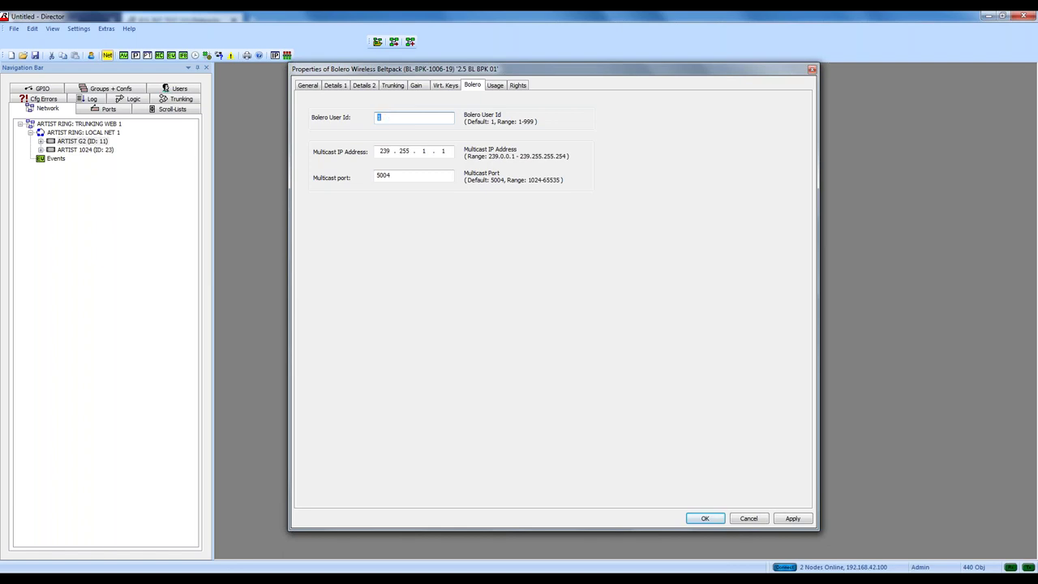
double_click(382, 151)
click(812, 72)
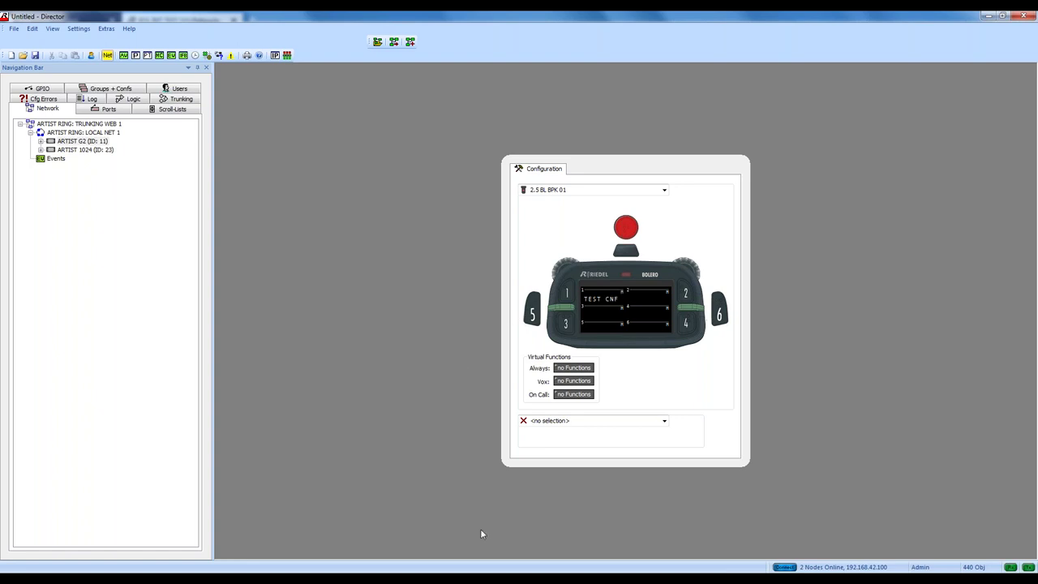
Switch to the Bolero web UI and view its Antennas device list
click(415, 523)
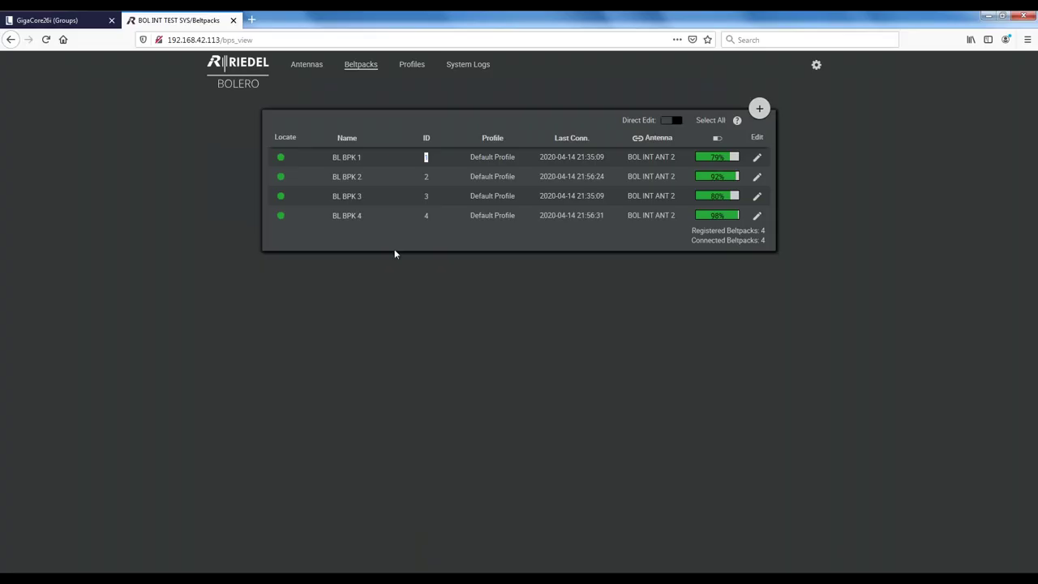
click(315, 70)
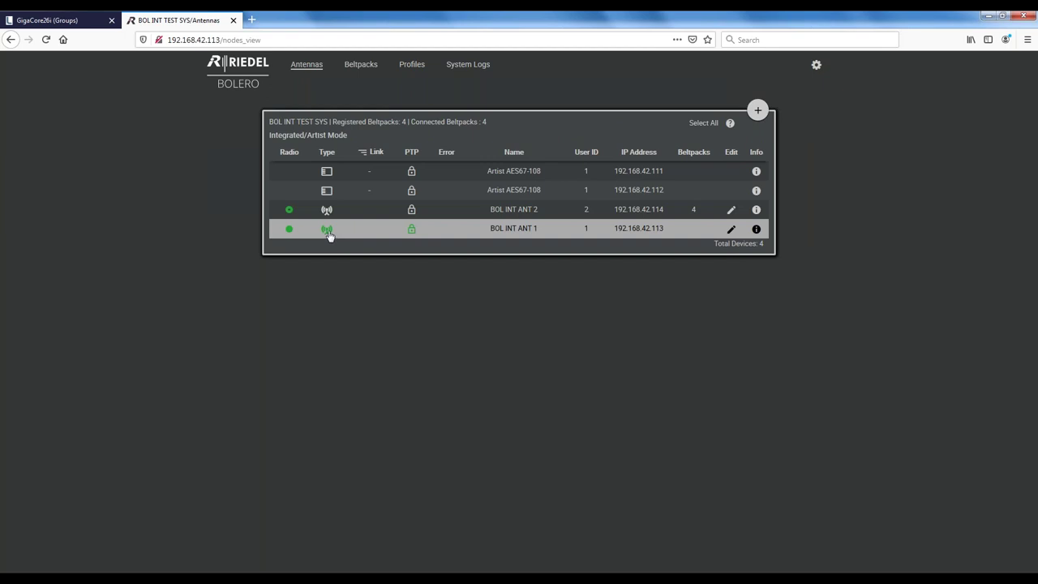
mouse_move(328, 234)
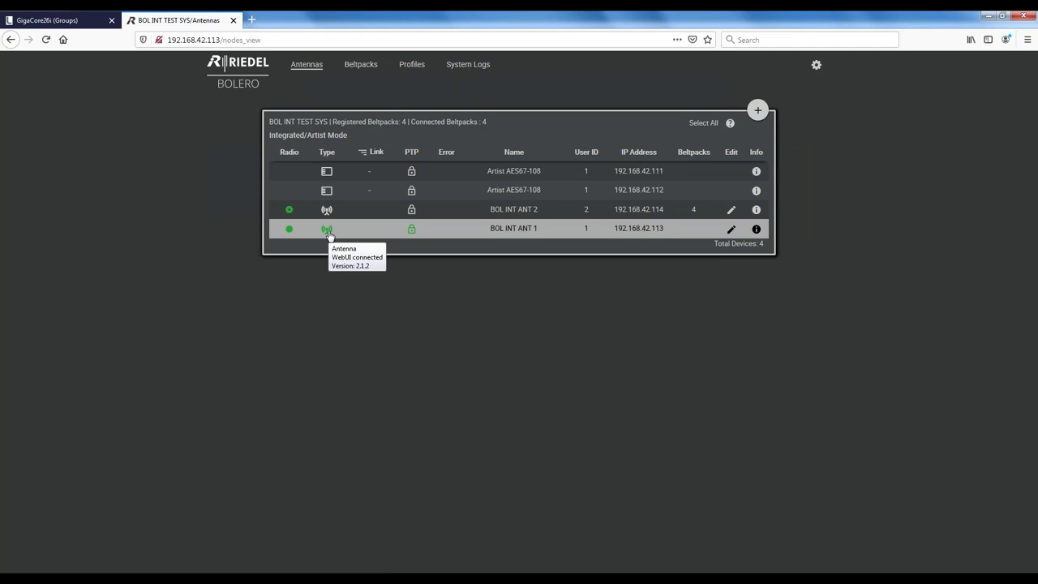
Check BL BPK 1's ID on the Beltpacks page, then open 2.5 BL BPK 01's properties in Director
click(356, 72)
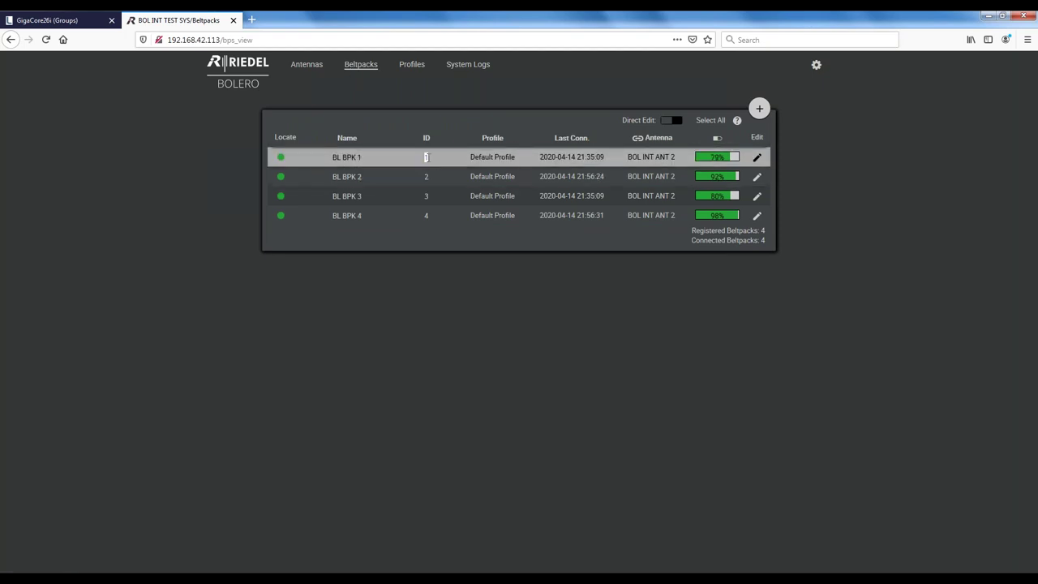
double_click(422, 160)
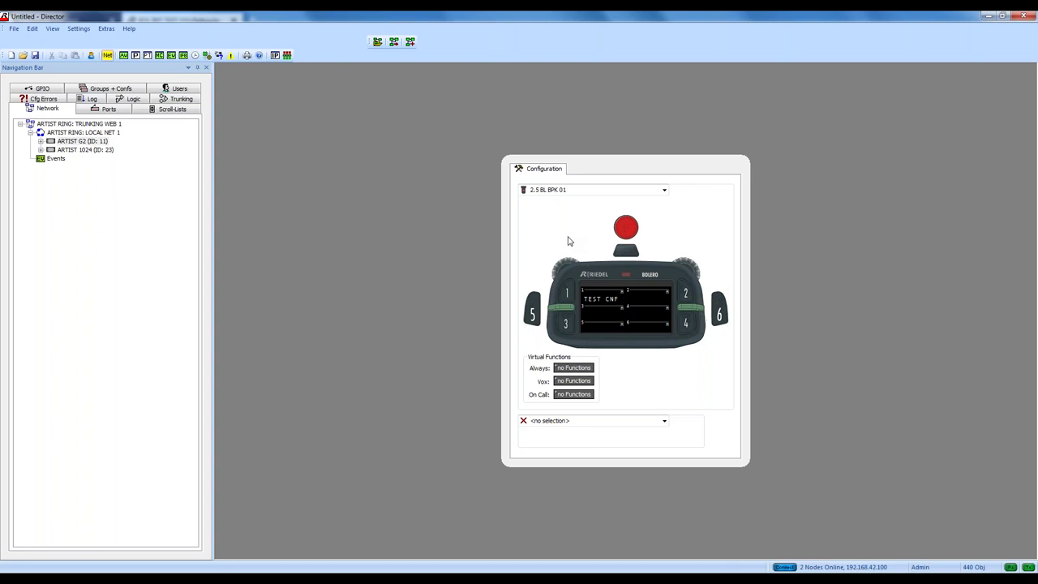
double_click(568, 241)
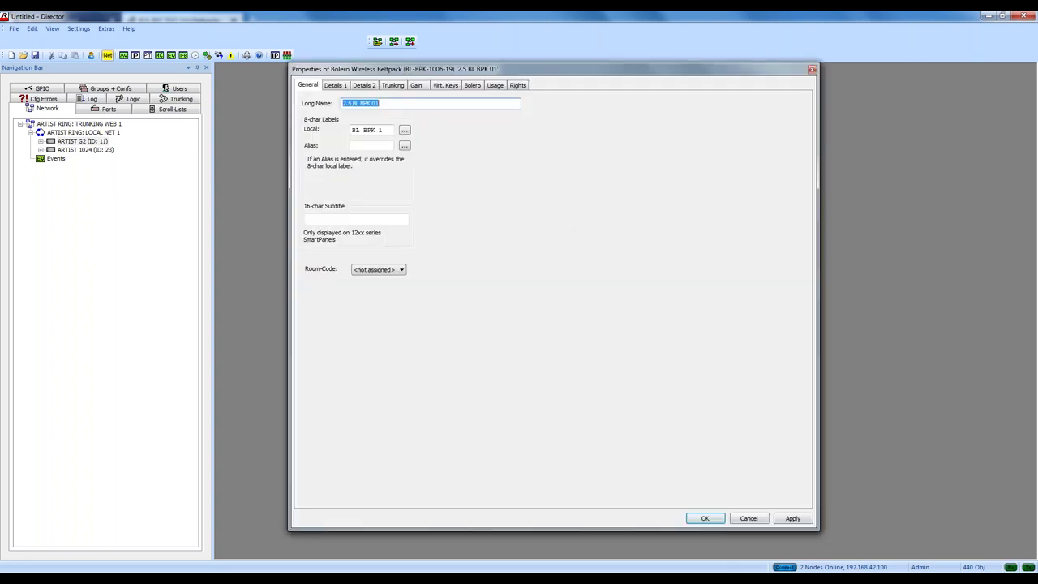
Verify Bolero User Id 1 on the Bolero tab and cancel the beltpack properties unchanged
click(472, 85)
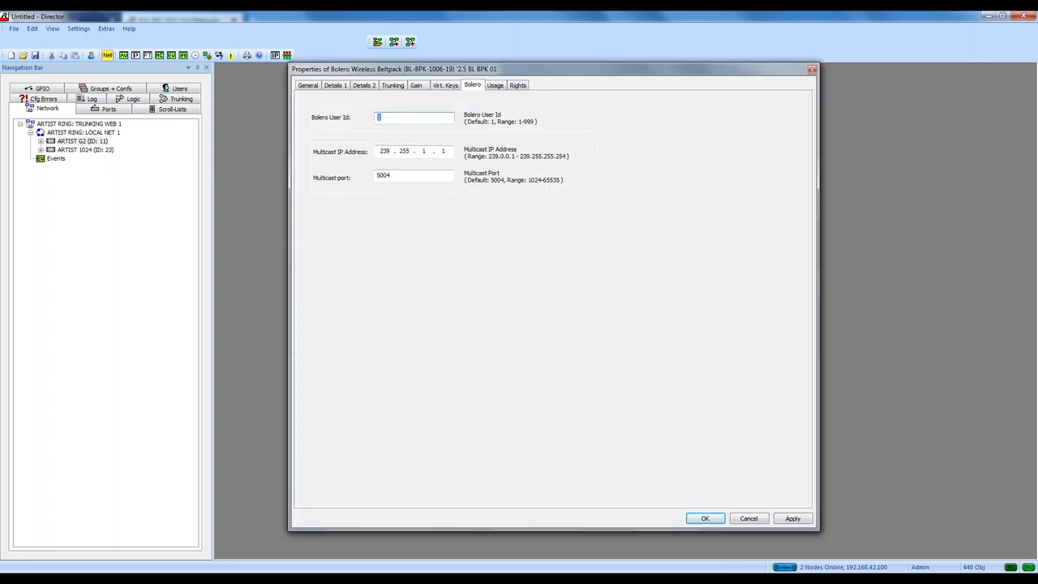
click(739, 519)
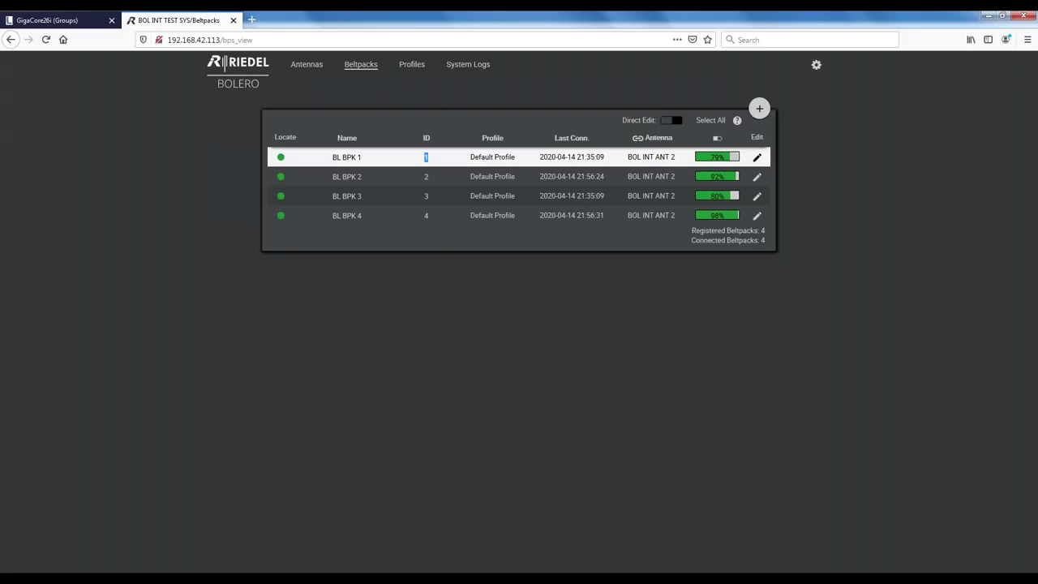
click(461, 359)
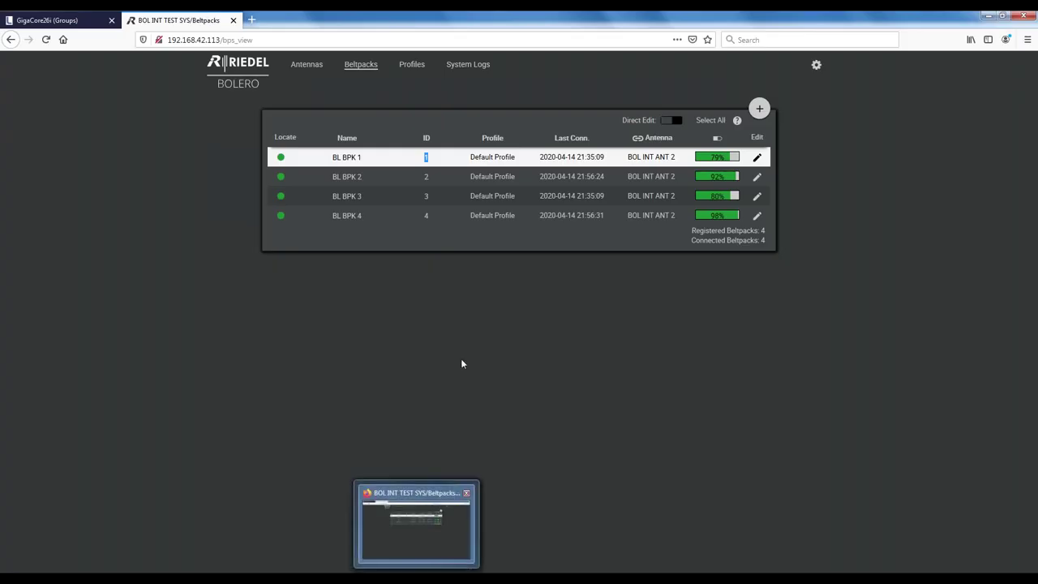
View the Antennas page with both Artist AES67-108 ports and BOL INT ANT 1 and 2
click(297, 71)
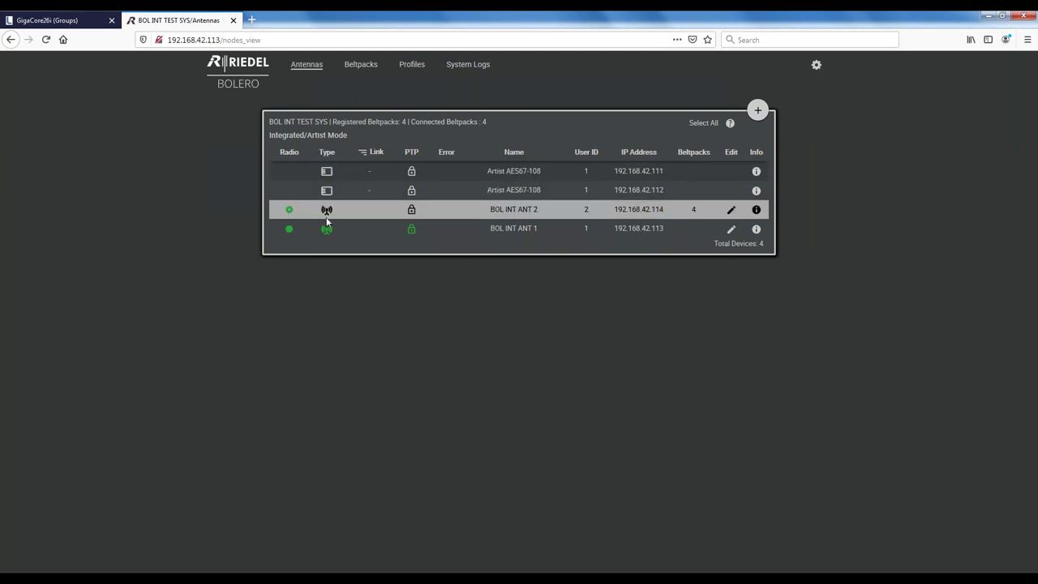
mouse_move(329, 232)
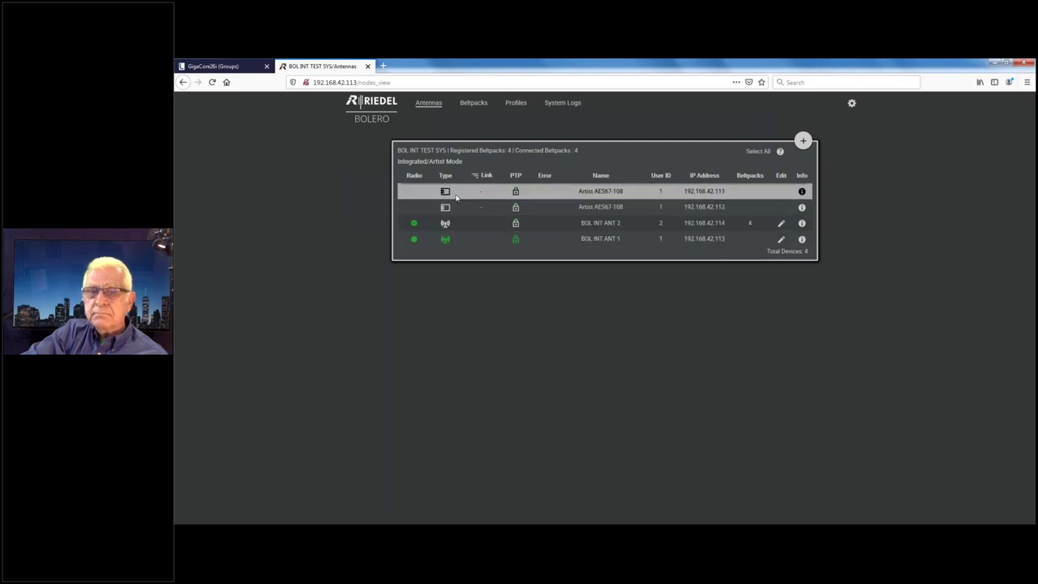
Return to the Beltpacks page listing BL BPK 1–4 with IDs 1–4
mouse_move(457, 247)
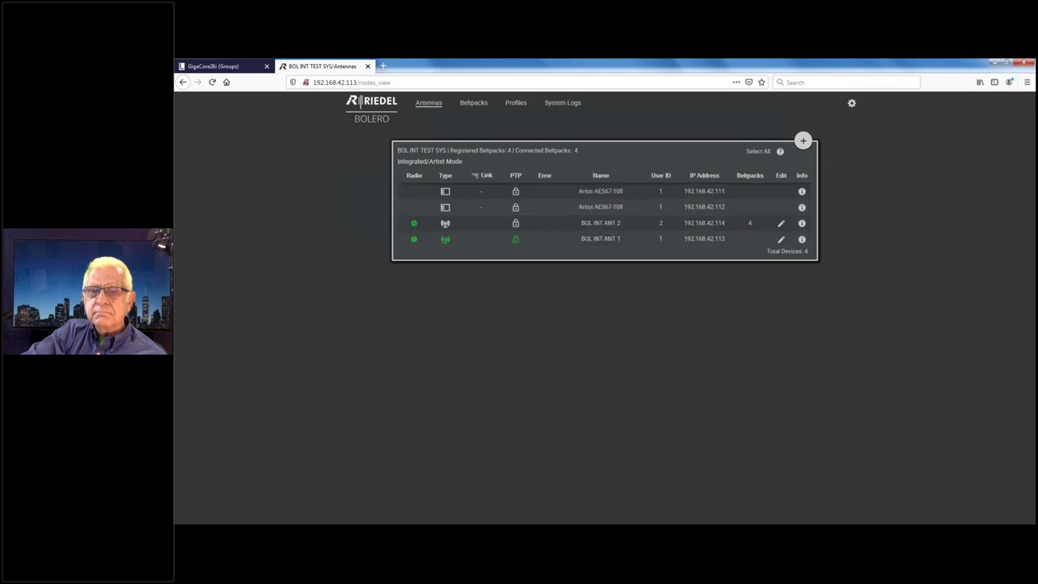
click(476, 104)
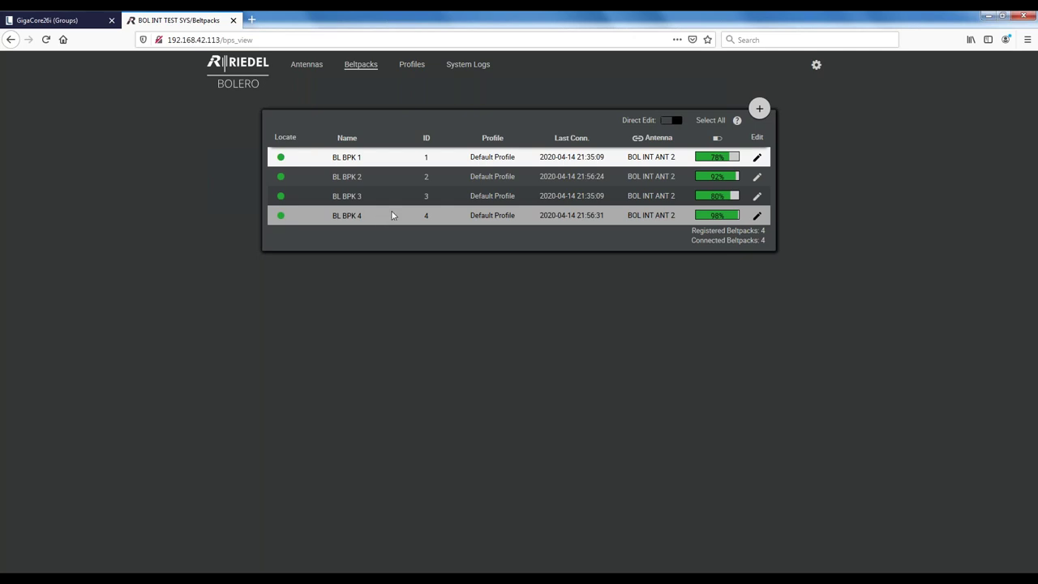
double_click(428, 158)
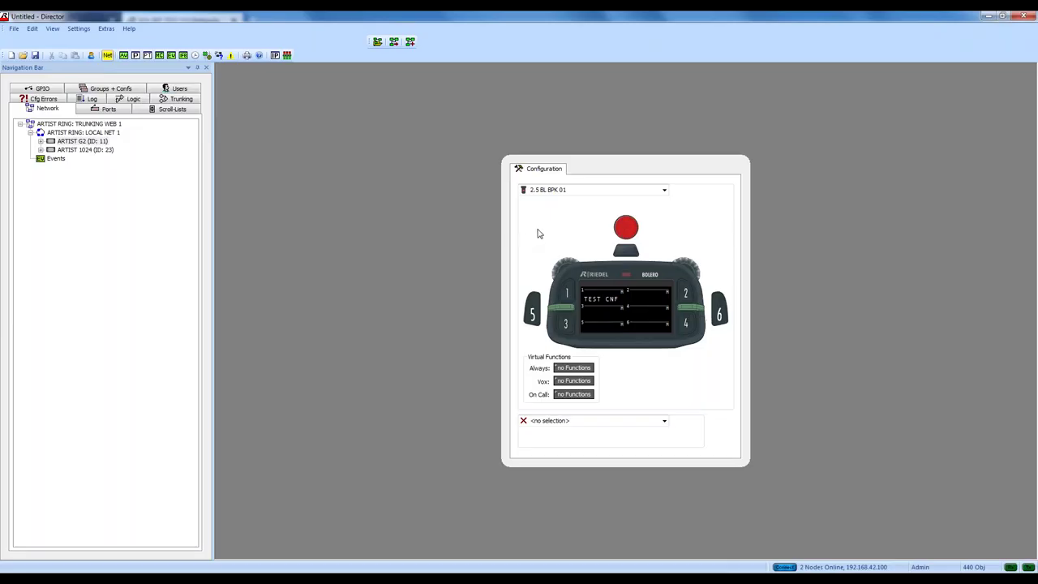
double_click(537, 231)
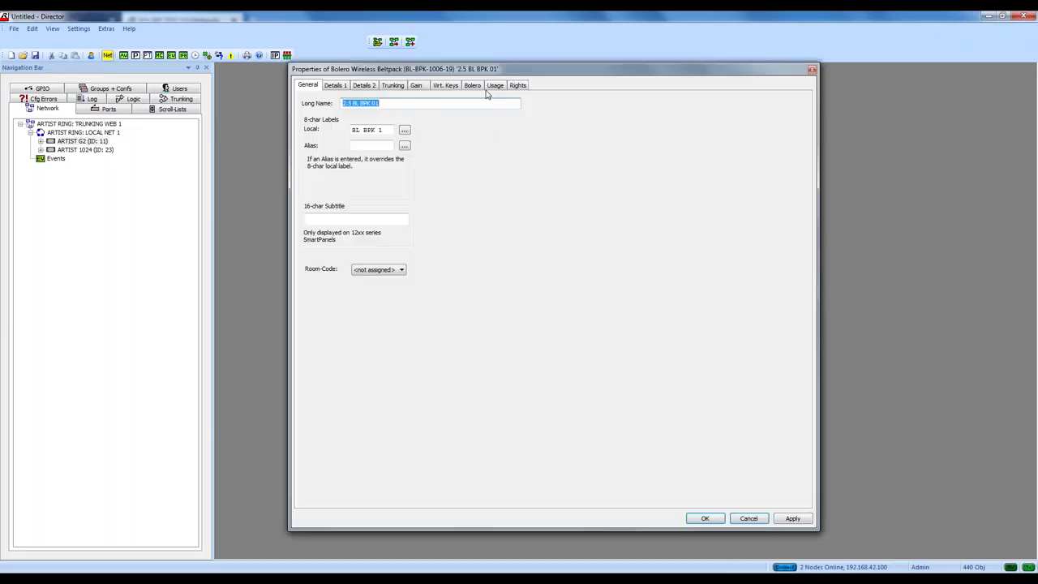
Confirm Bolero User Id 1, cancel the properties, and bring up ARTIST BOLERO INTEGRATED MODE.pdf
click(472, 85)
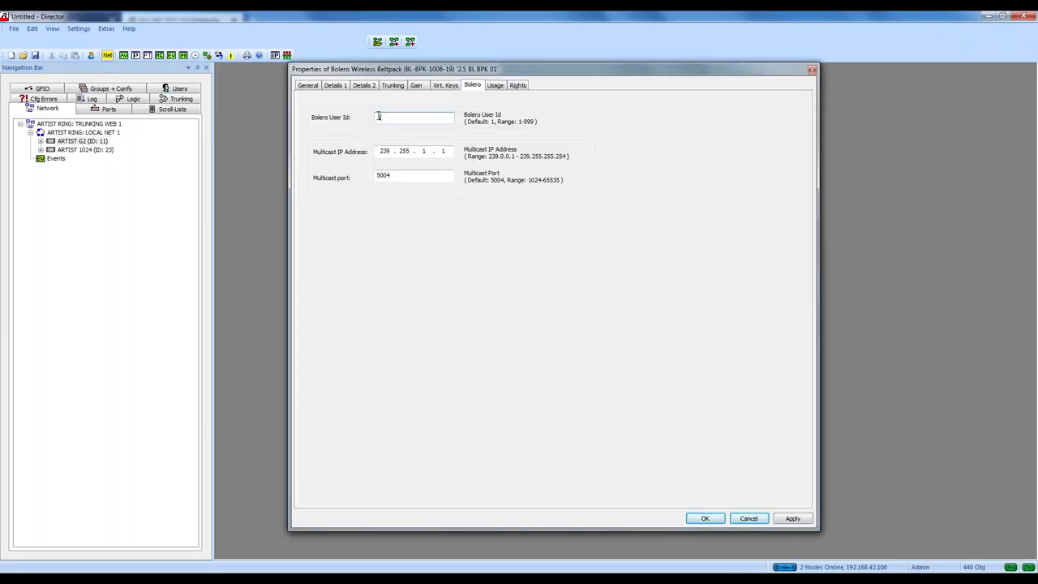
click(739, 519)
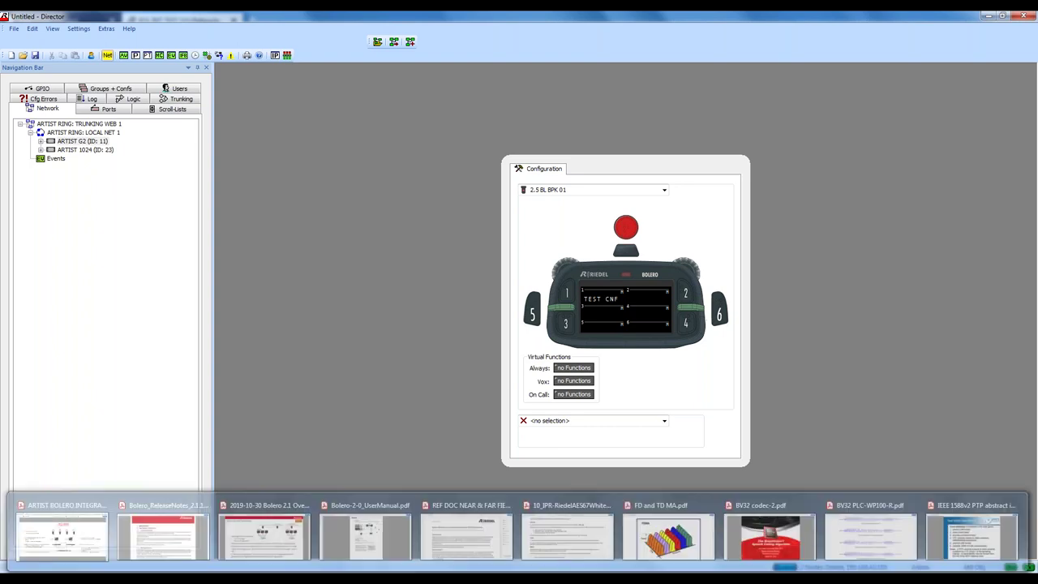
click(65, 519)
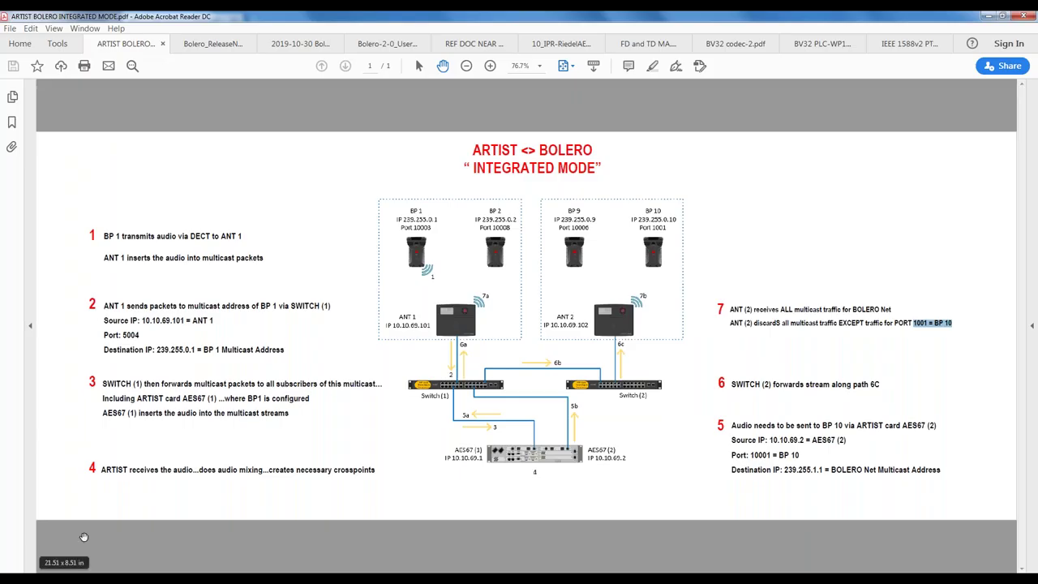
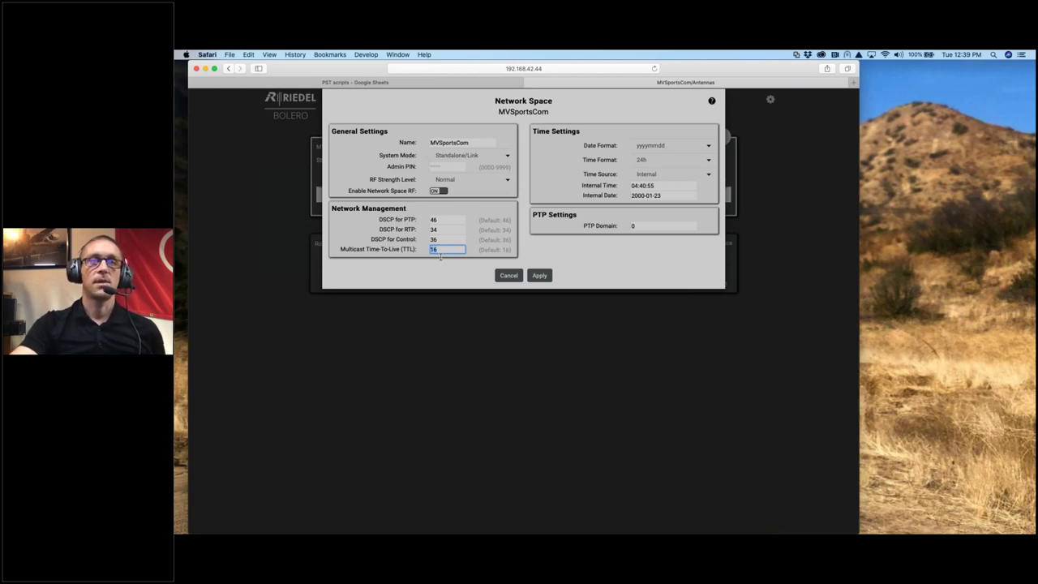
Discard the network space edits, make the Bolero Antennas page full screen, and open Dropbox
click(507, 276)
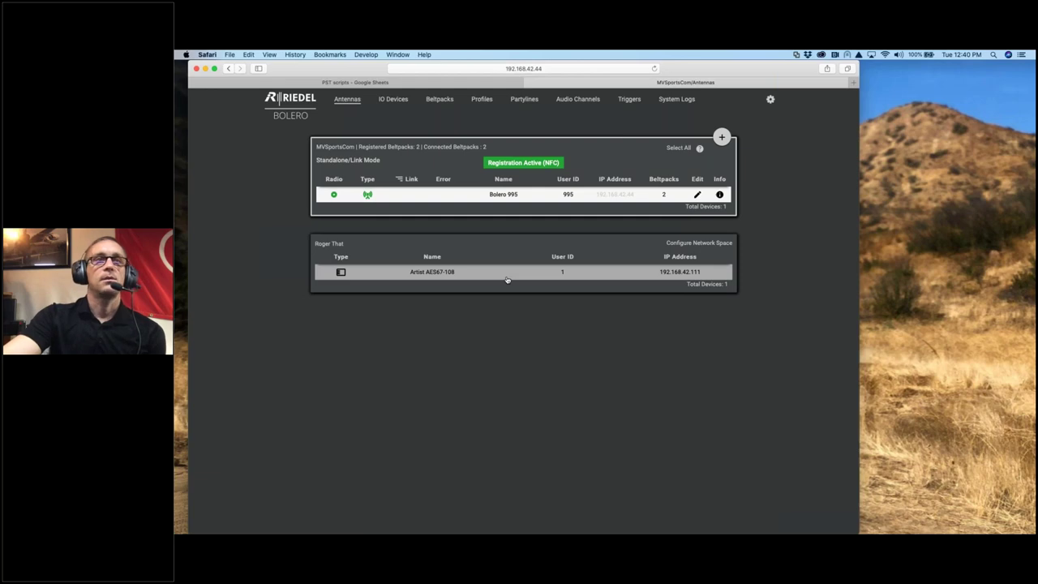
click(403, 83)
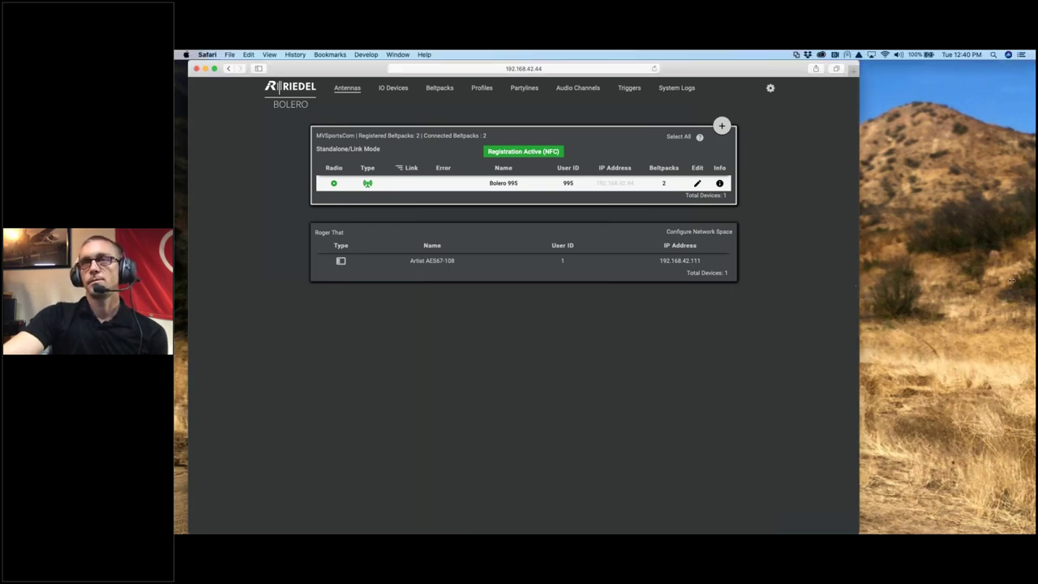
double_click(848, 68)
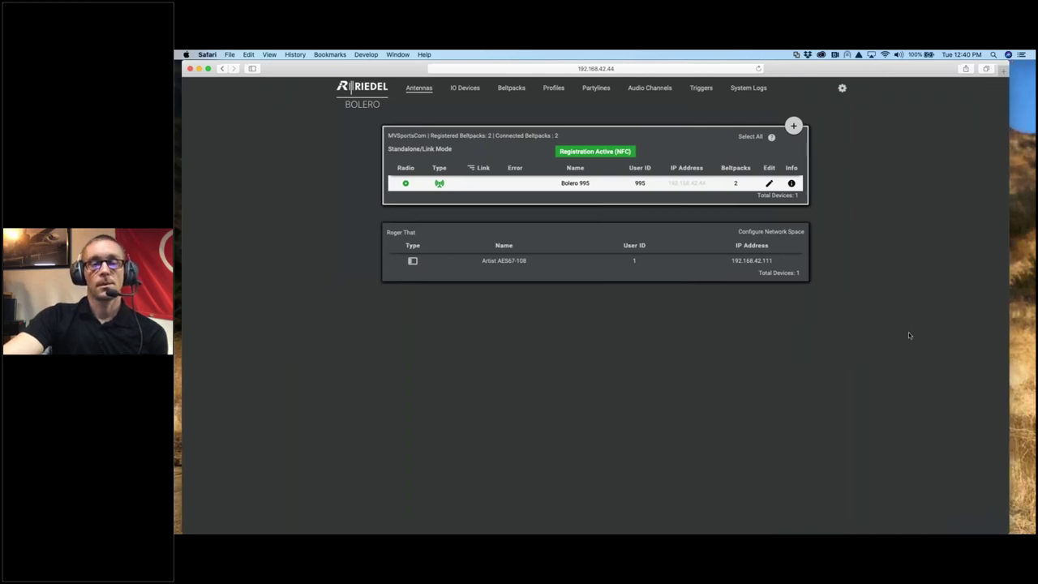
key(ctrl+super+f)
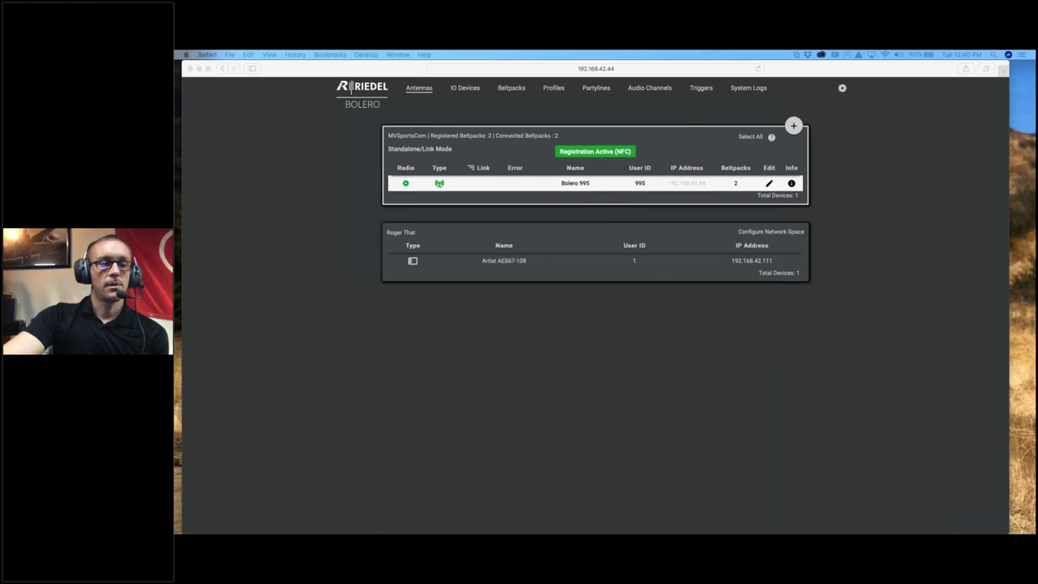
click(454, 531)
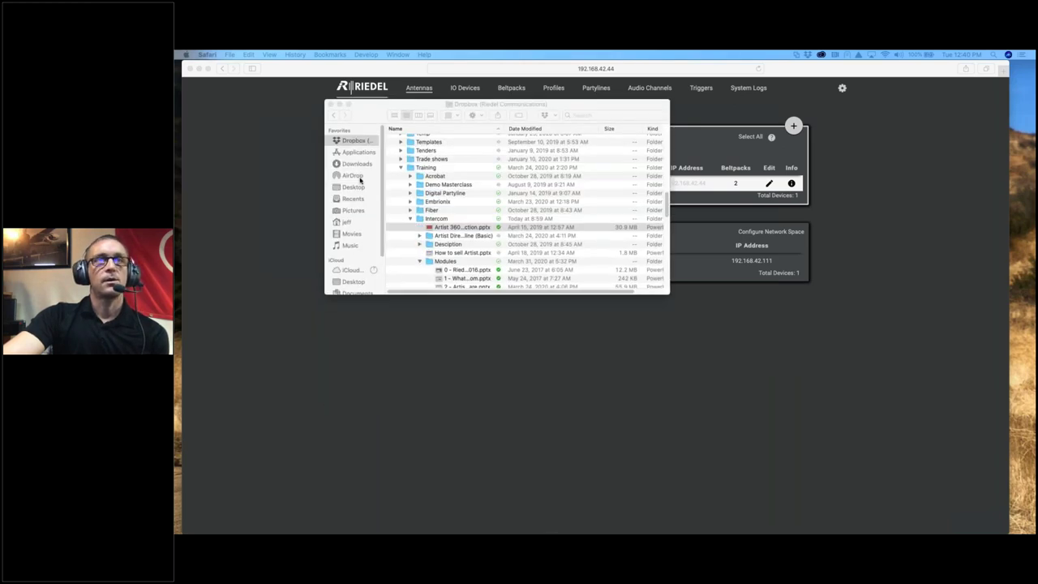
Hide the Dropbox Finder window, then switch over to Director in the Windows VM
key(super+h)
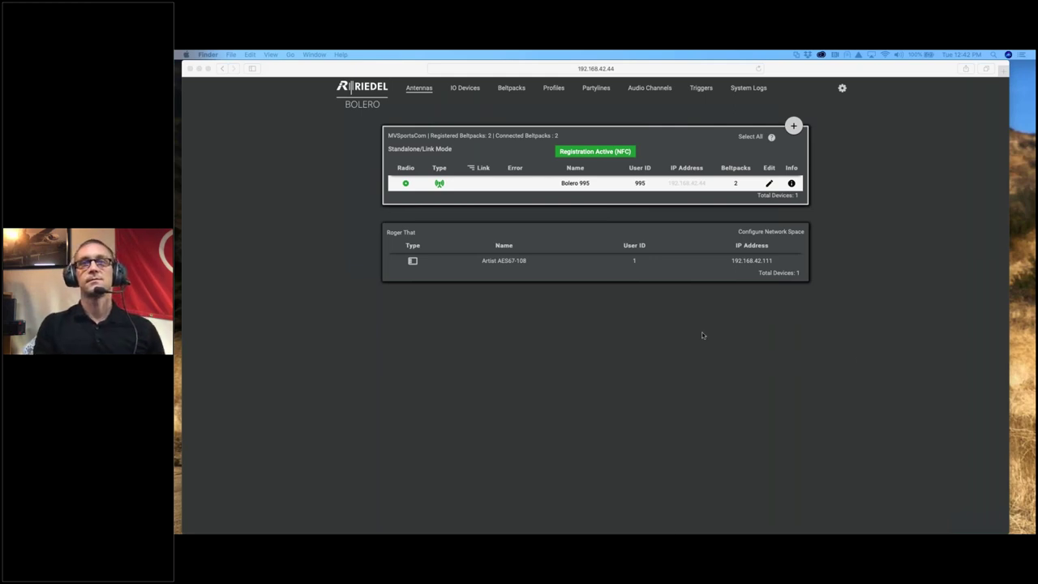
key(ctrl+Right)
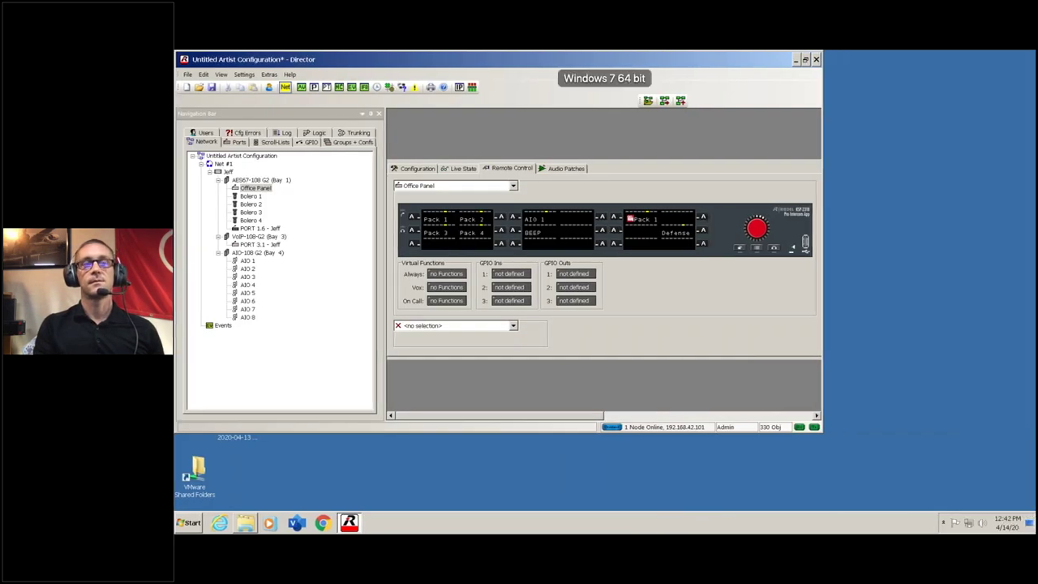
key(ctrl+Left)
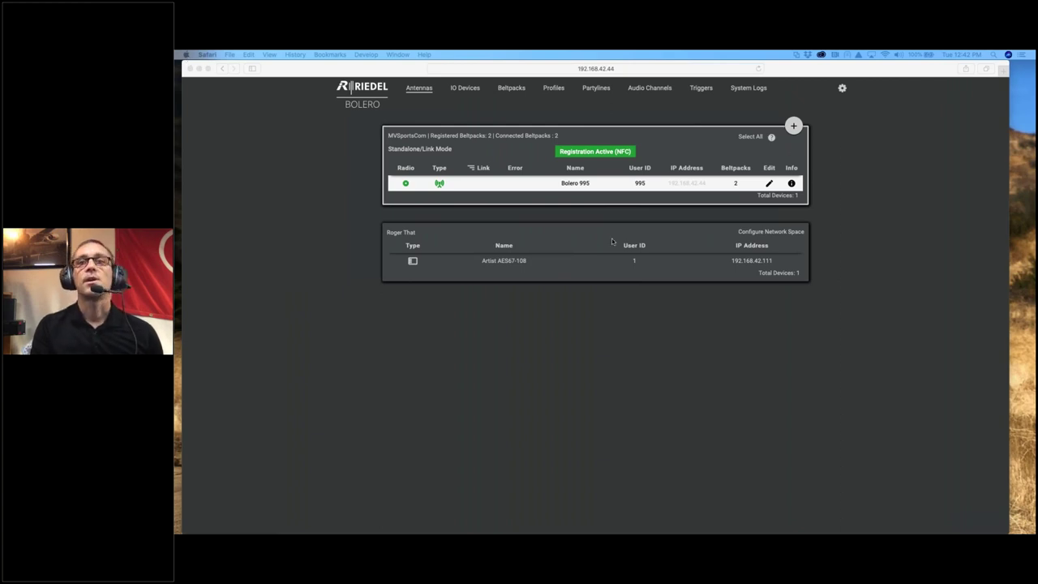
key(ctrl+Right)
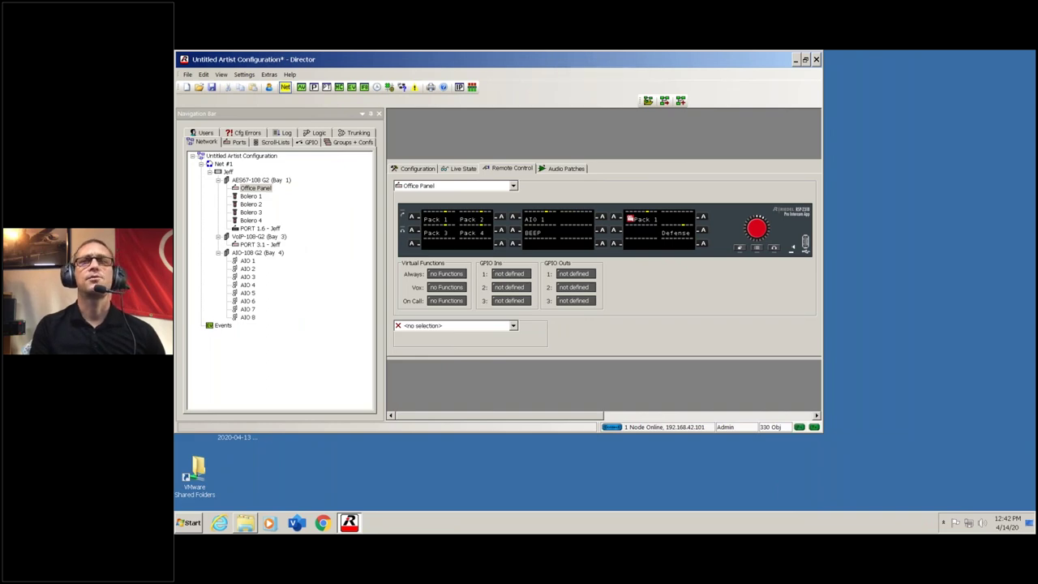
key(ctrl+Left)
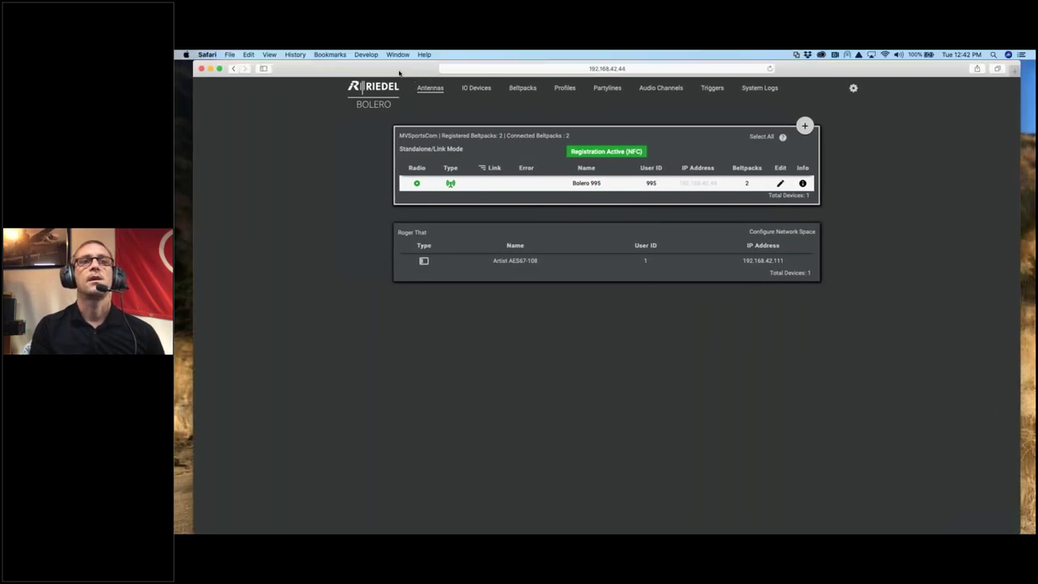
Resize Safari to review antenna Bolero 995's two beltpacks, then switch to Director
double_click(399, 72)
double_click(398, 74)
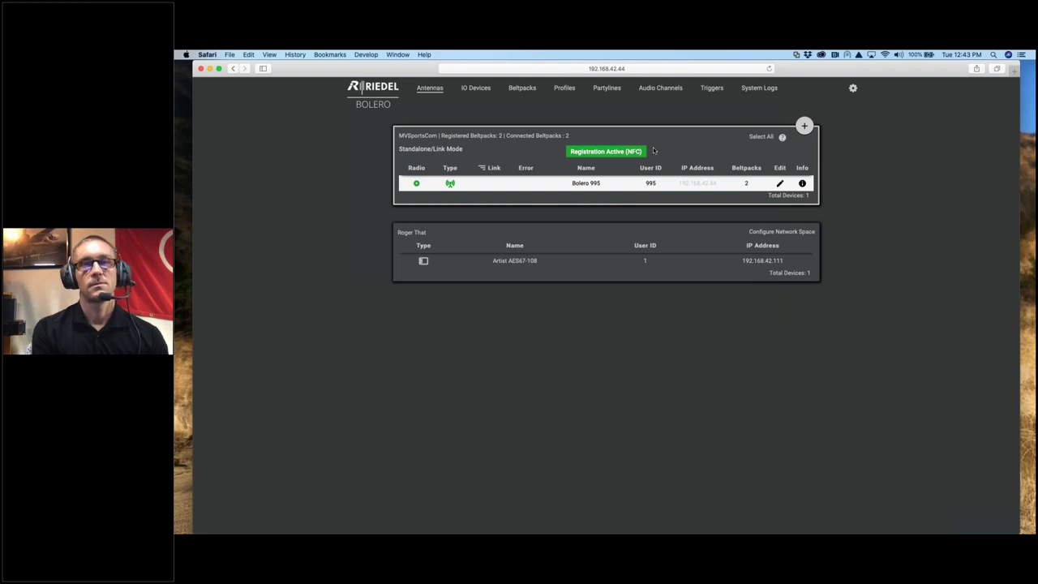
key(ctrl+Right)
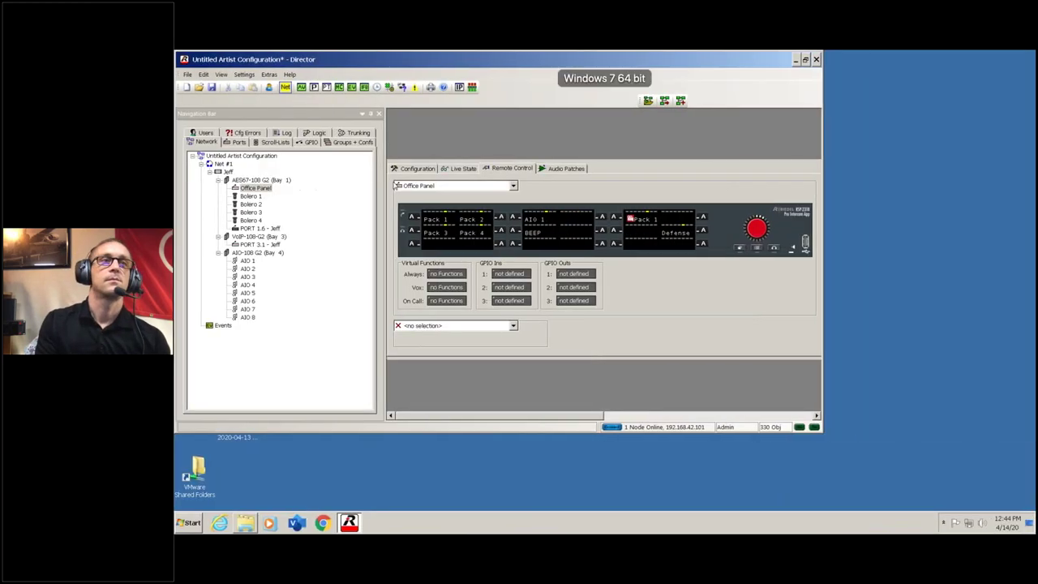
right_click(258, 197)
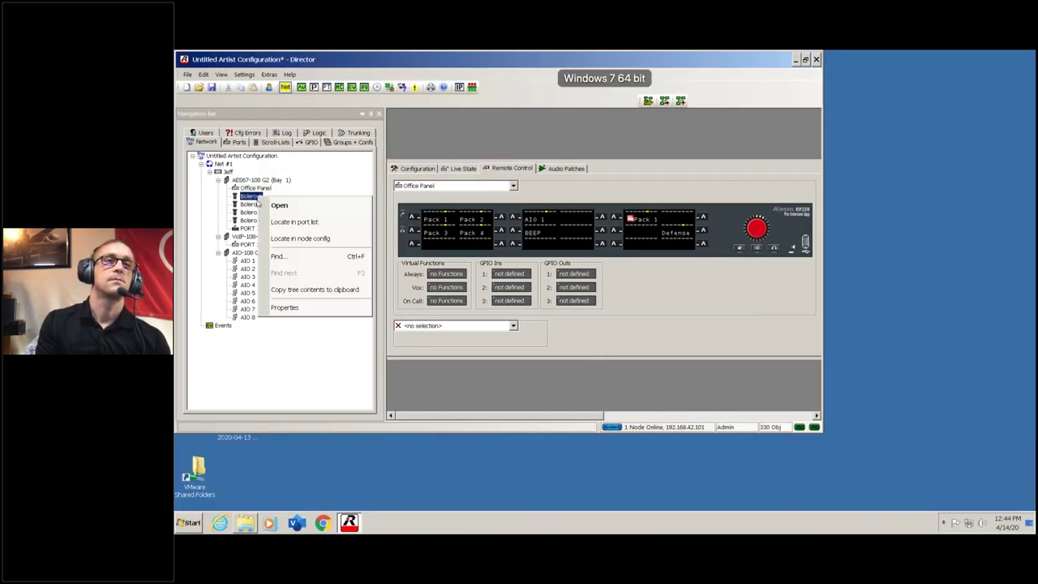
click(284, 307)
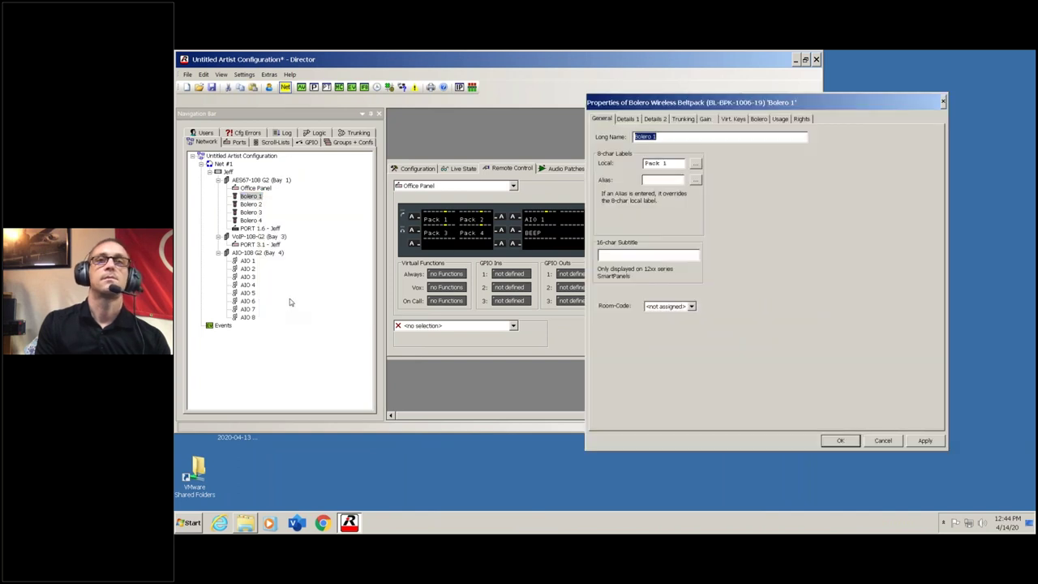
click(762, 120)
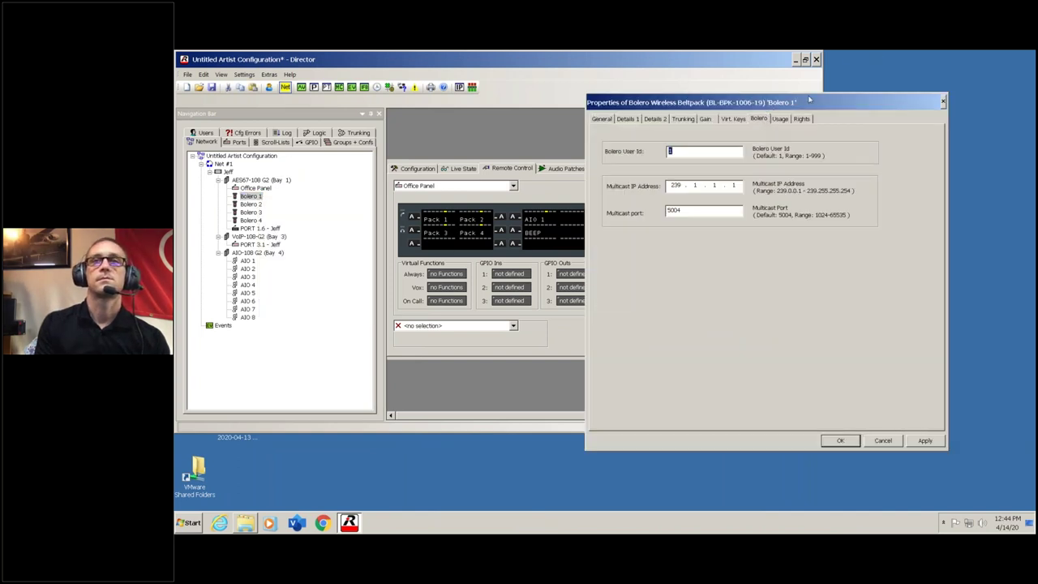
drag(812, 100, 612, 97)
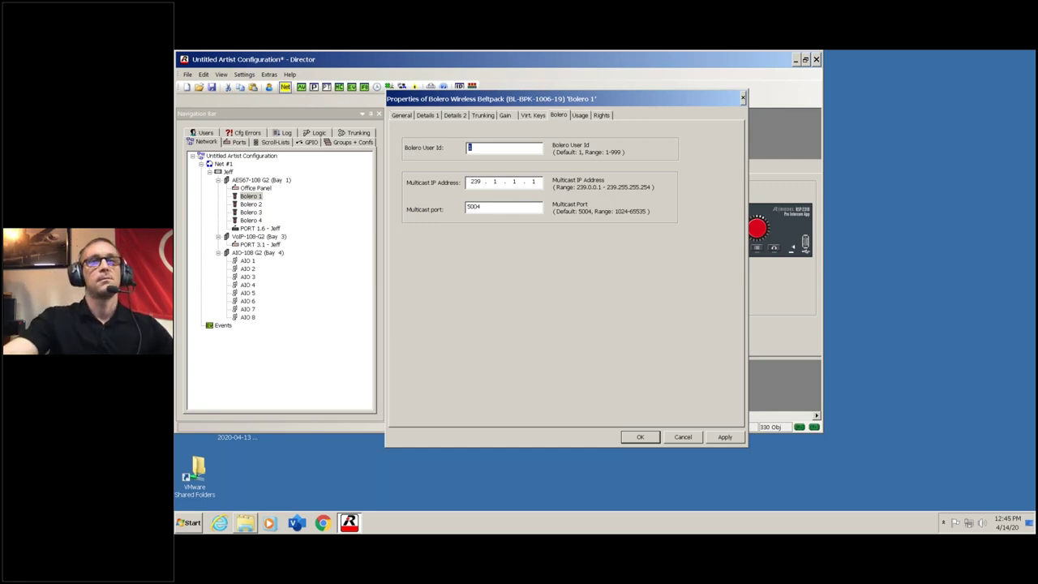
Check the AES67-108 G2 card properties, then compare its IP 192.168.42.111 on the Bolero page
click(683, 437)
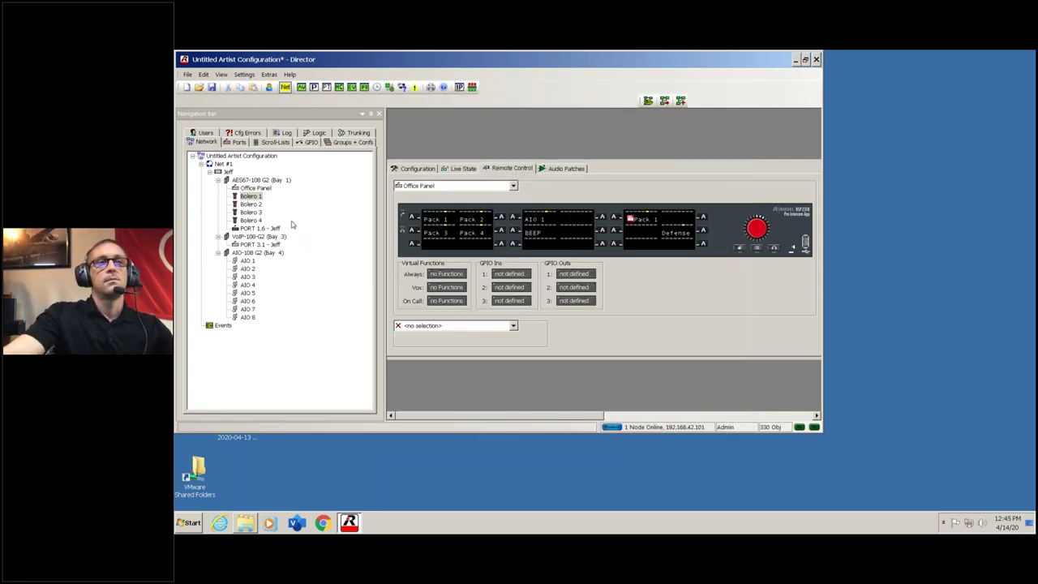
right_click(272, 180)
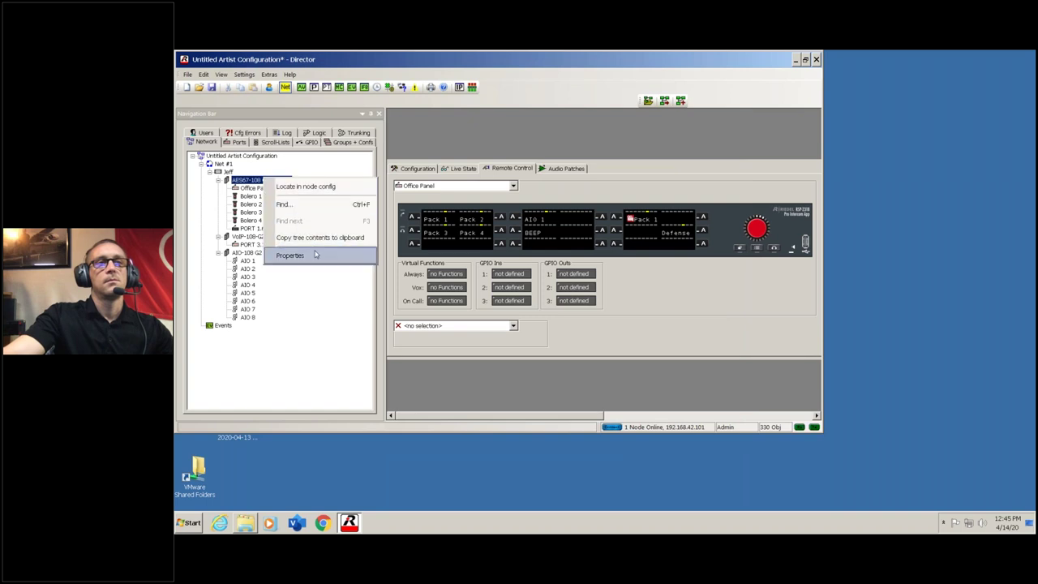
click(315, 256)
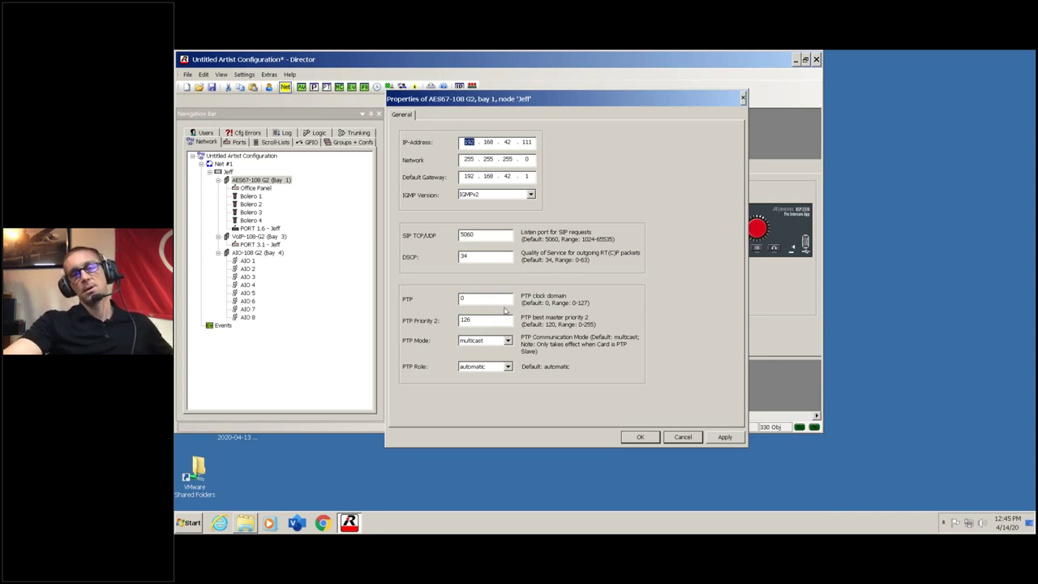
click(683, 437)
key(ctrl+Left)
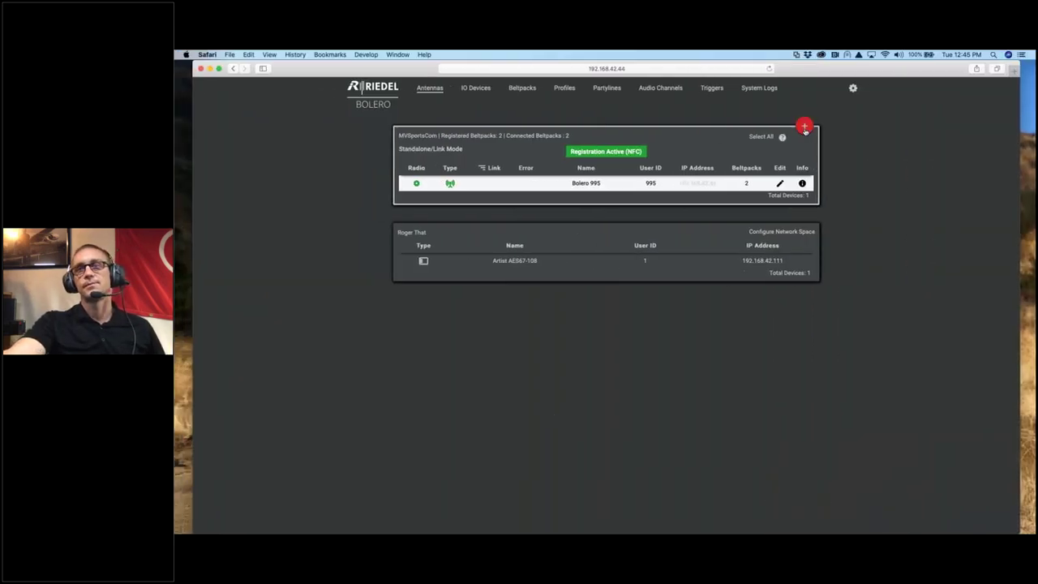
Review the MVSportsCom network space settings, then switch back to Director in the VM
click(803, 127)
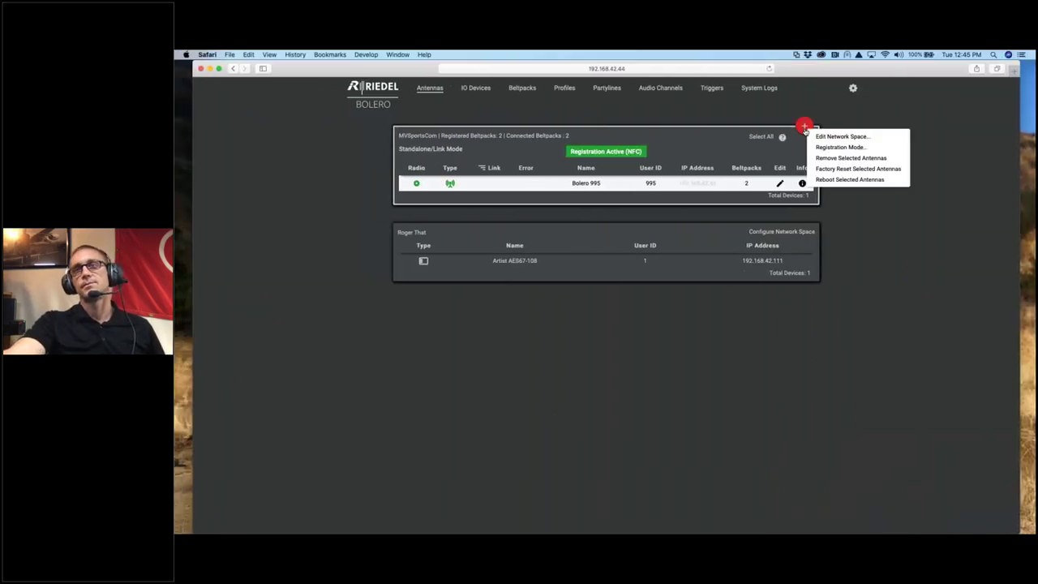
click(858, 139)
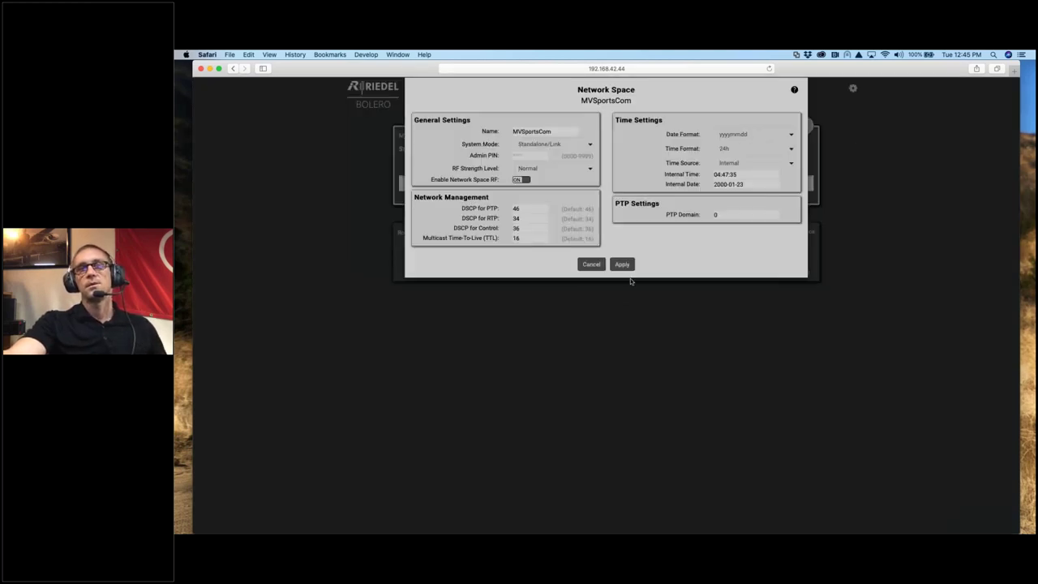
click(591, 264)
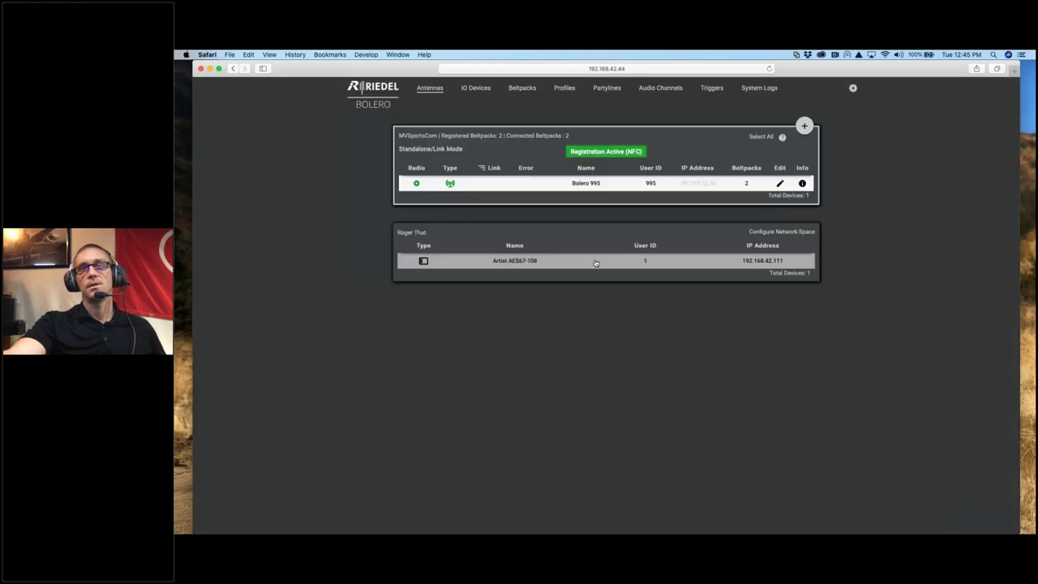
click(805, 126)
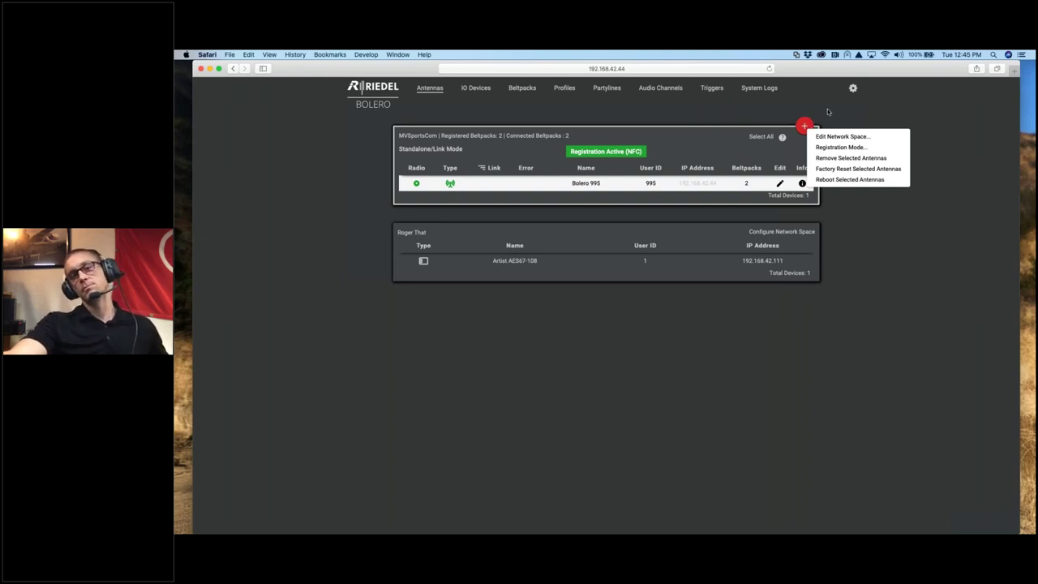
key(ctrl+Right)
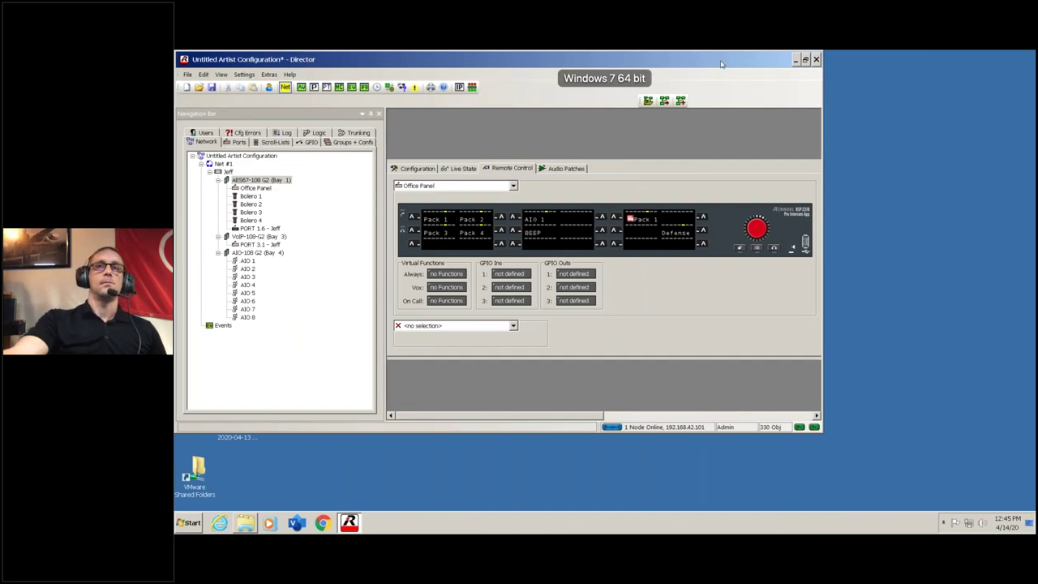
Restore and re-maximize the Director window, then switch back to the Bolero Antennas page
click(805, 60)
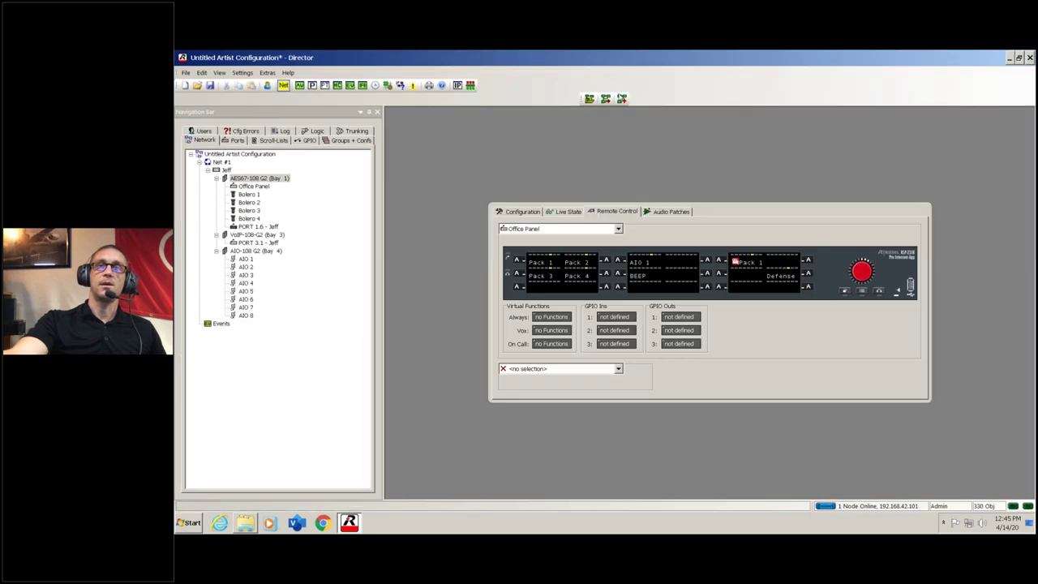
click(616, 60)
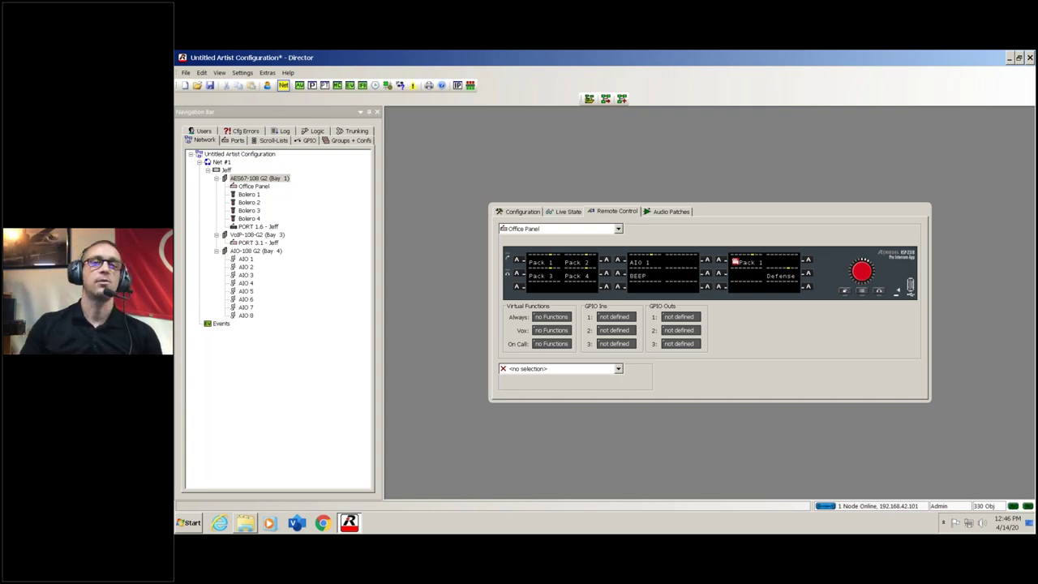
key(ctrl+Left)
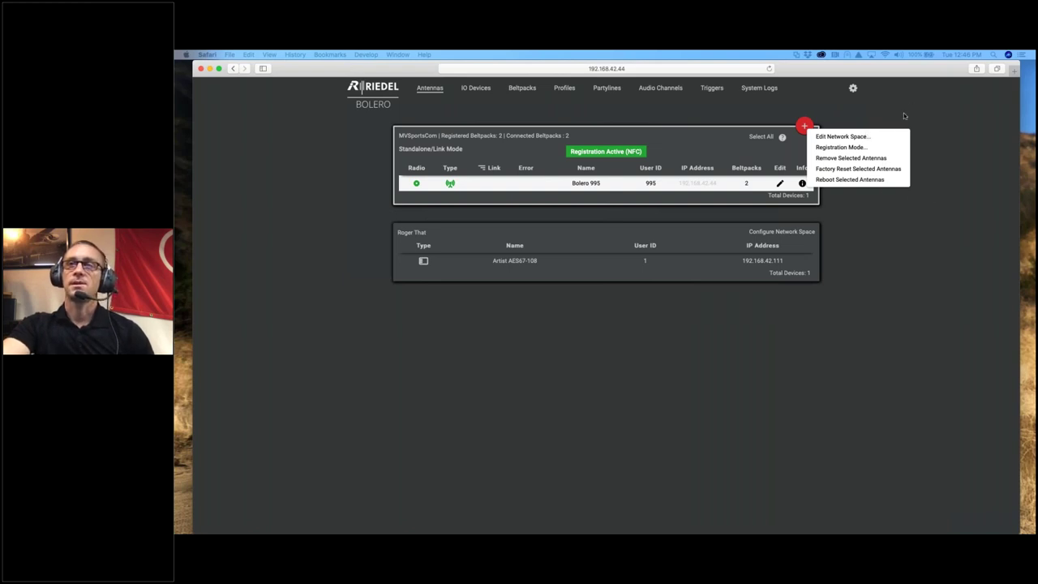
Open and cancel the network space settings, then view Bolero 995's PTP Master Priority 124
click(853, 138)
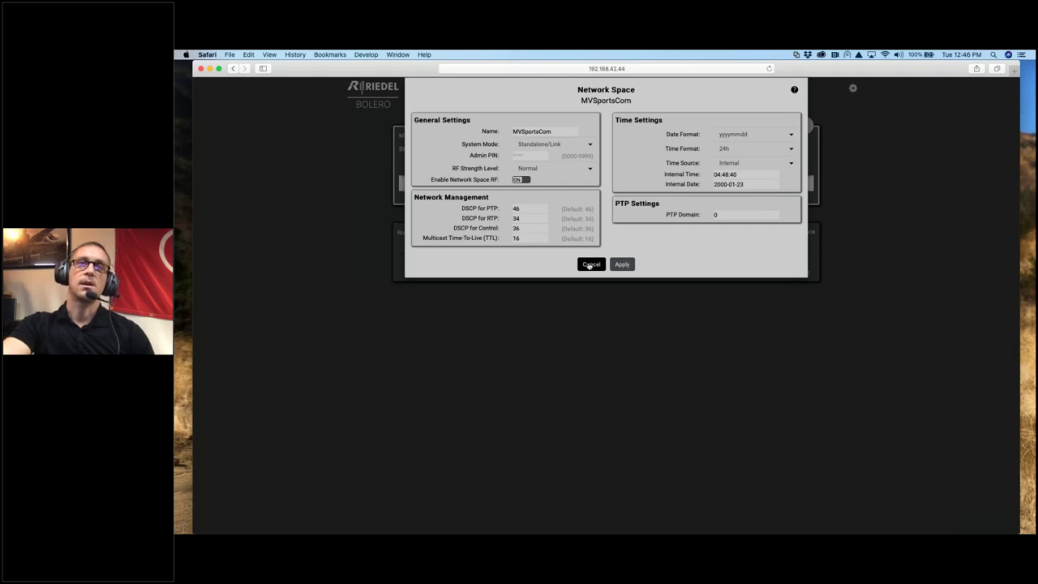
click(590, 265)
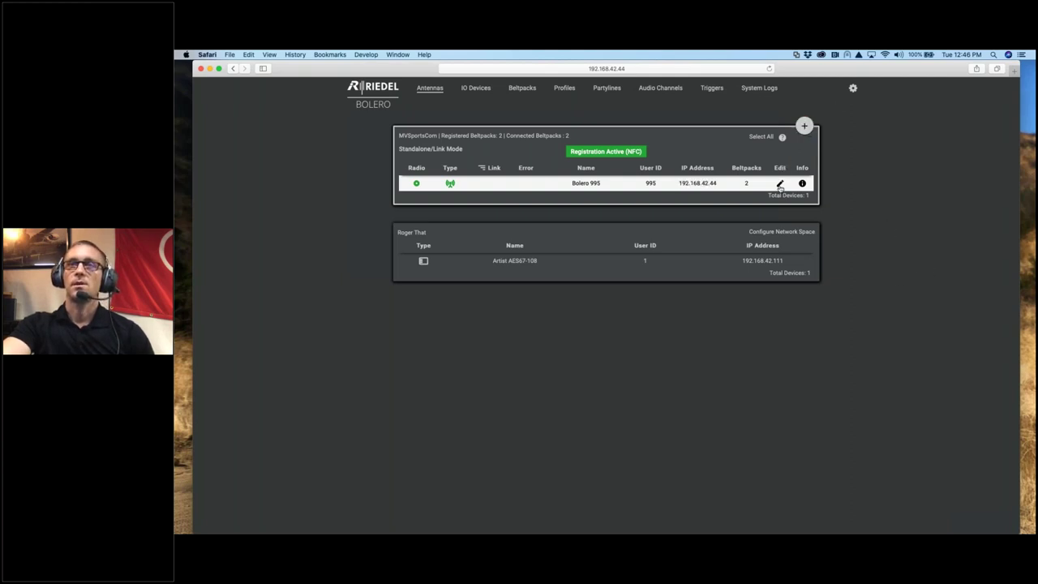
click(780, 184)
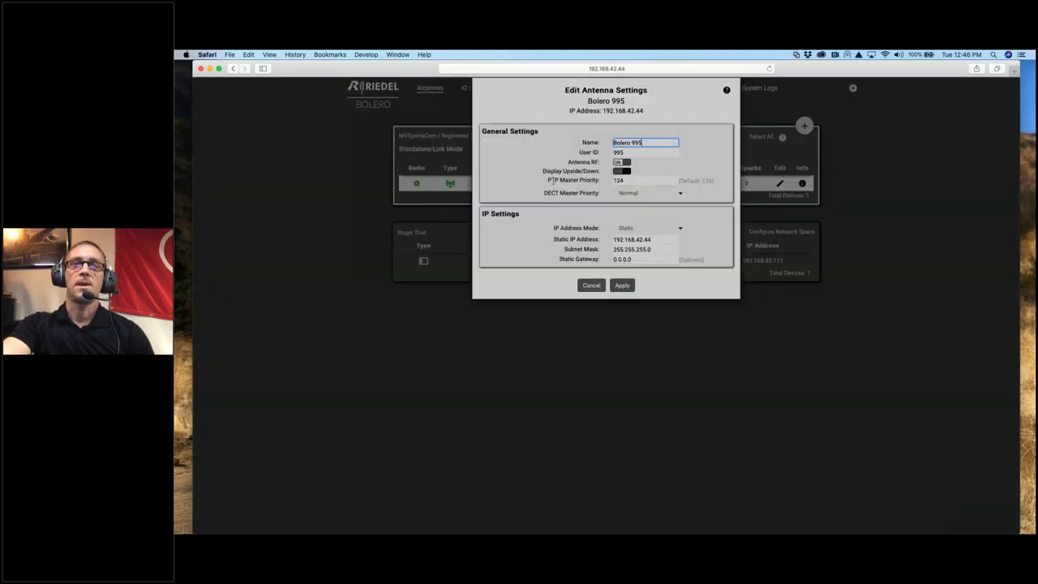
click(636, 186)
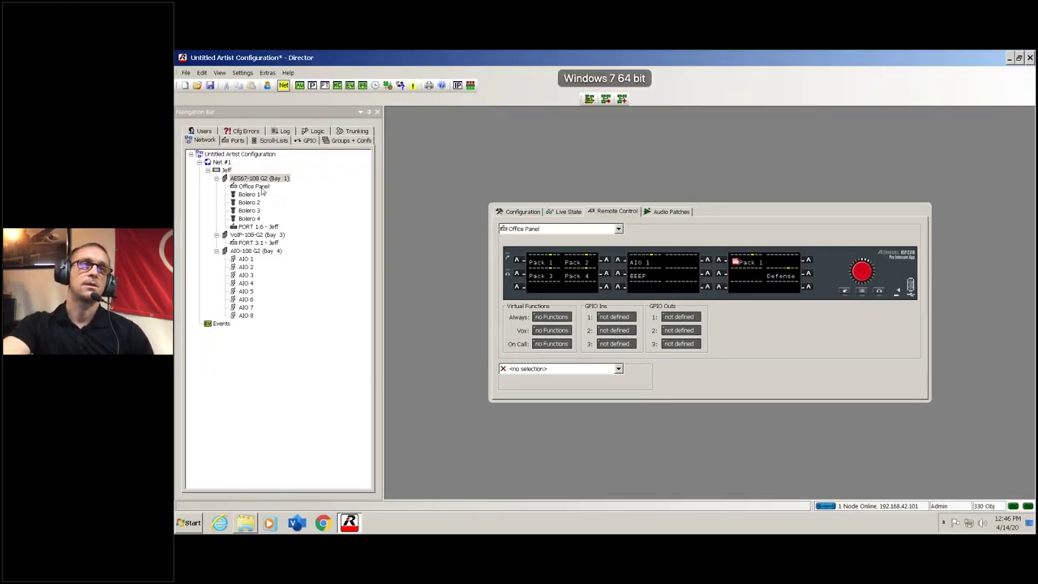
Open the AES67-108 G2 card properties and select its PTP Priority 2 value, 126
right_click(265, 178)
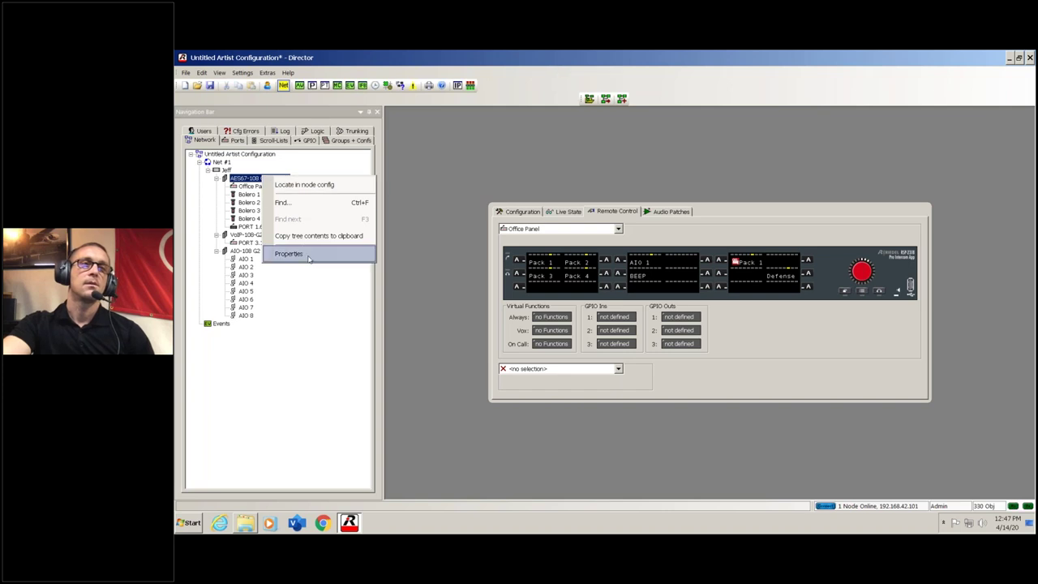
click(289, 254)
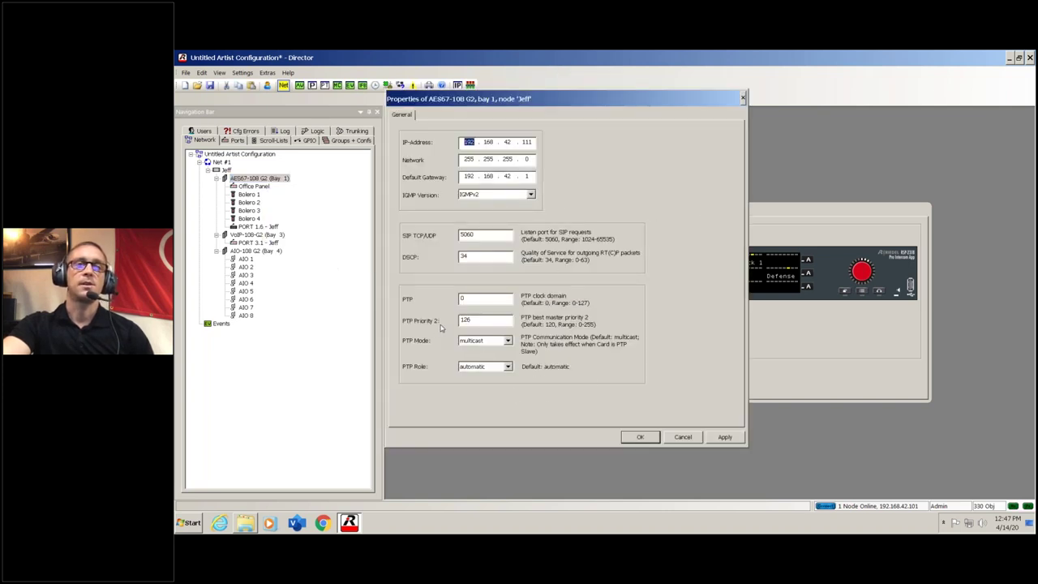
double_click(466, 320)
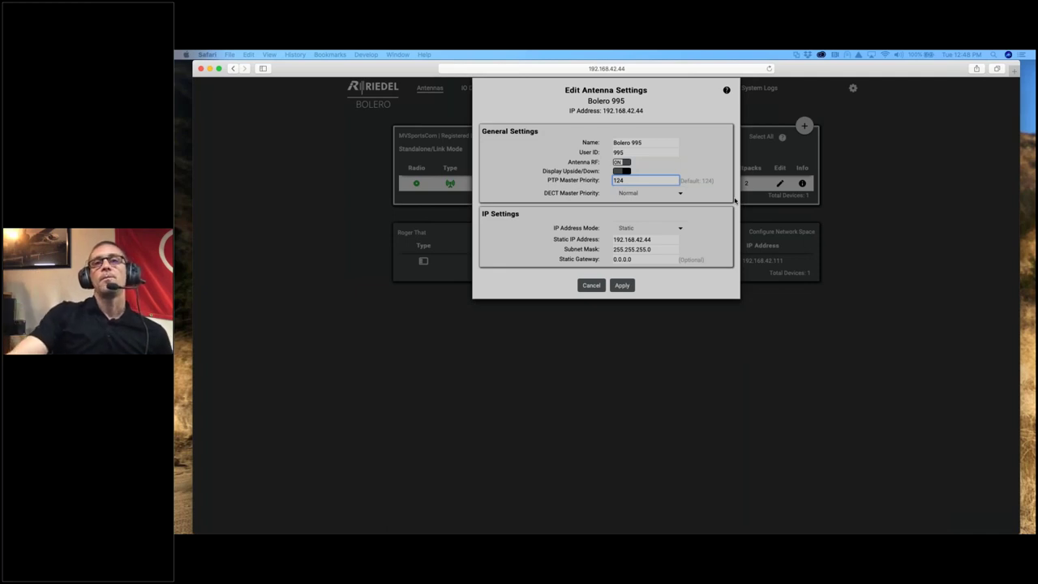
Return to the AES67-108 G2 Properties dialog in Director on the Windows VM
key(ctrl+Right)
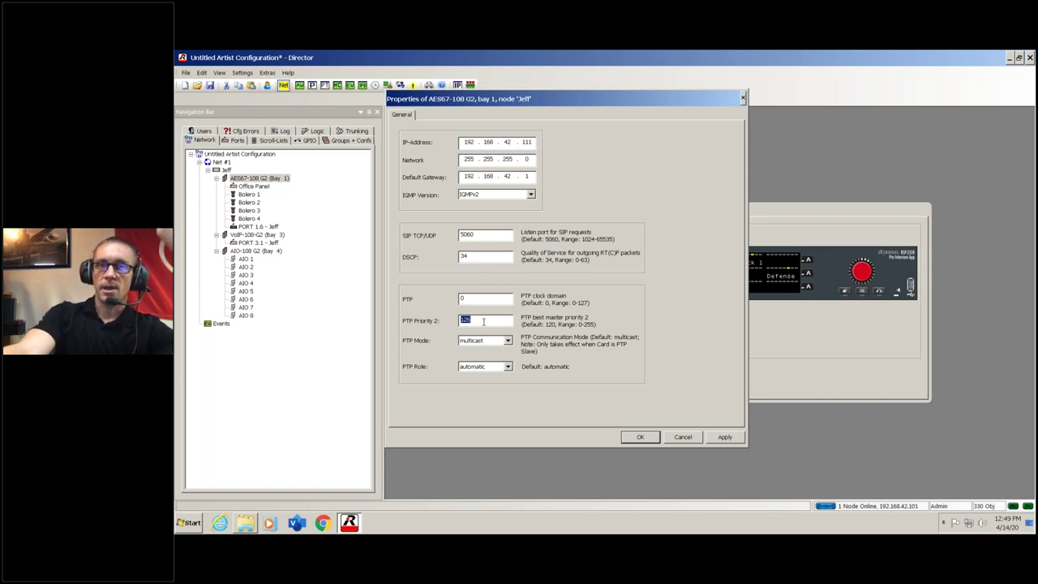
Choose 'slave' as the bay 1 AES67-108 G2 card's PTP Role, leaving PTP Priority 2 at 126
click(509, 369)
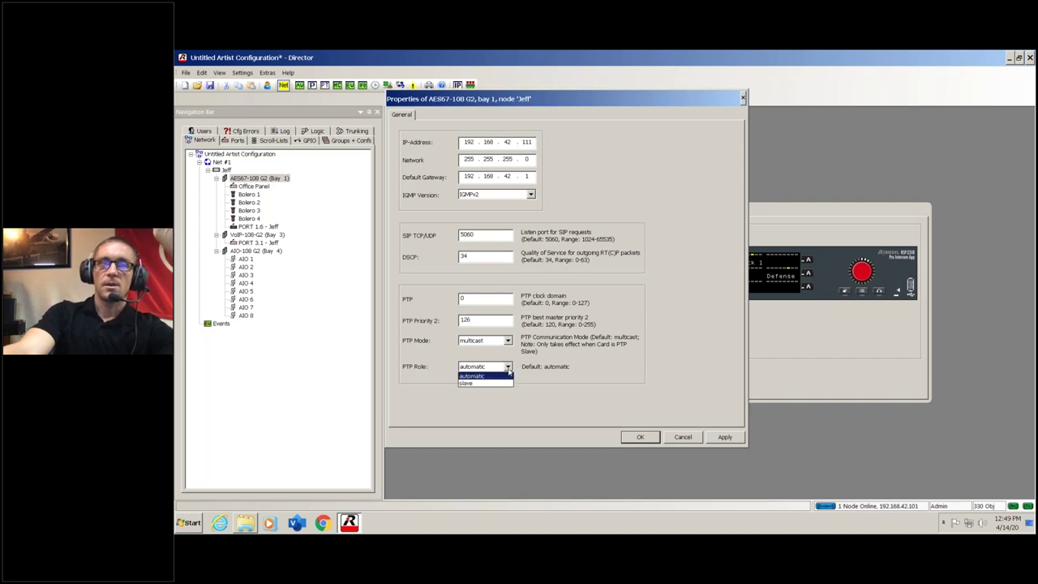
click(405, 369)
click(507, 369)
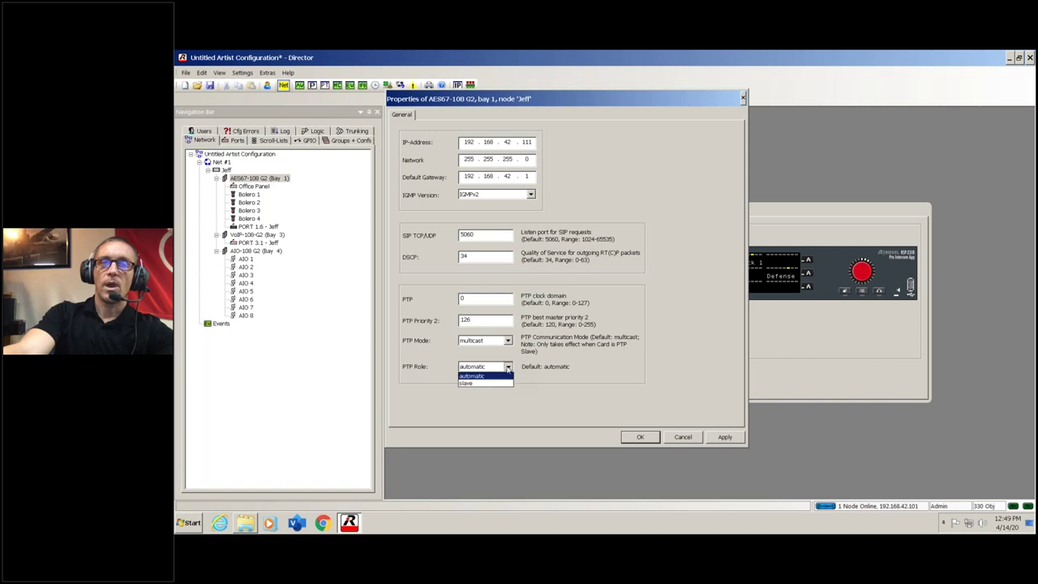
click(506, 384)
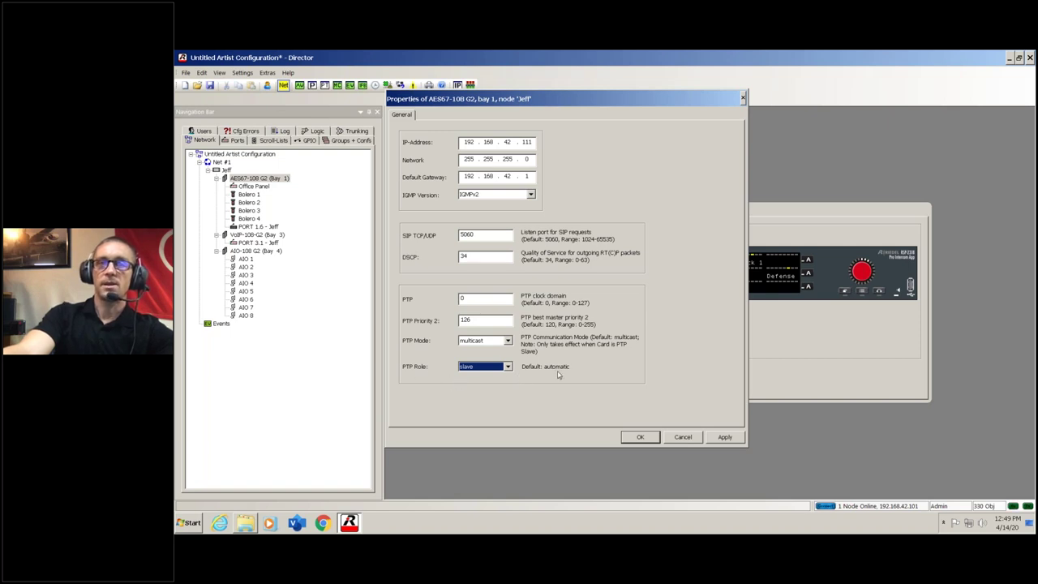
click(463, 368)
click(472, 374)
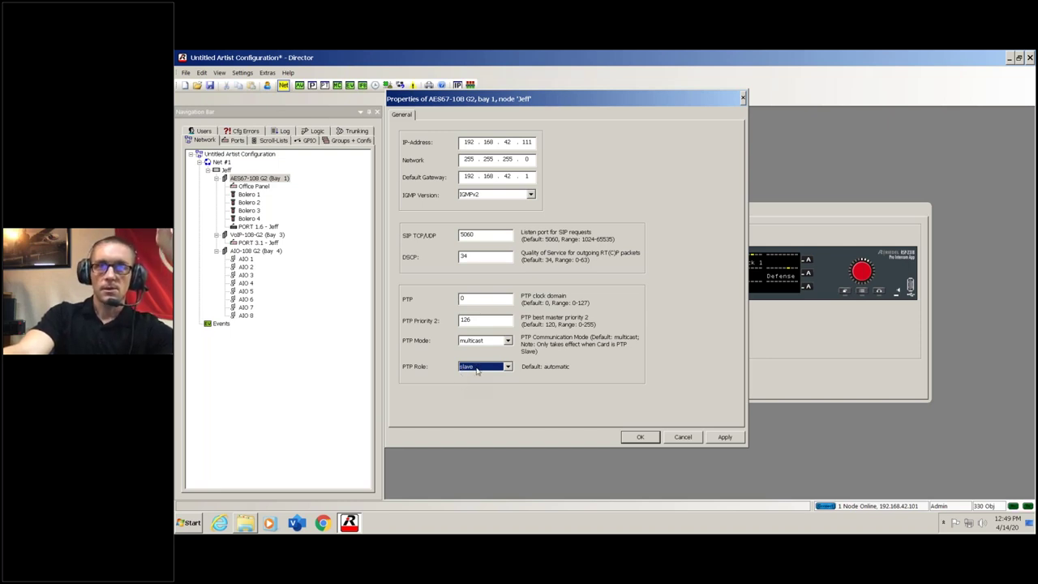
click(478, 319)
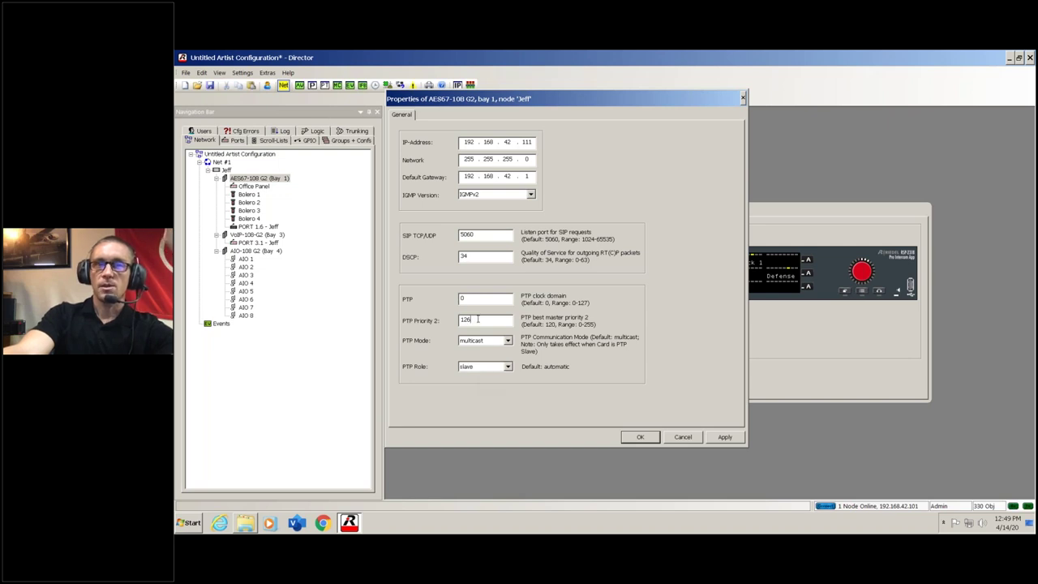
click(479, 367)
click(478, 367)
click(478, 367)
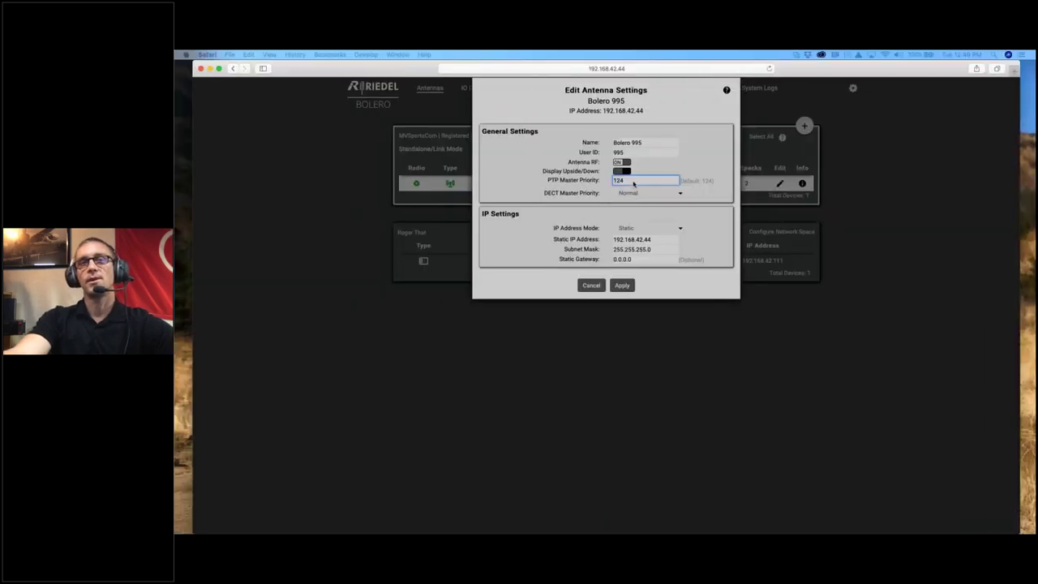
Keep Bolero 995's PTP Master Priority at 124 and DECT Master Priority Normal, then open a new tab
double_click(634, 182)
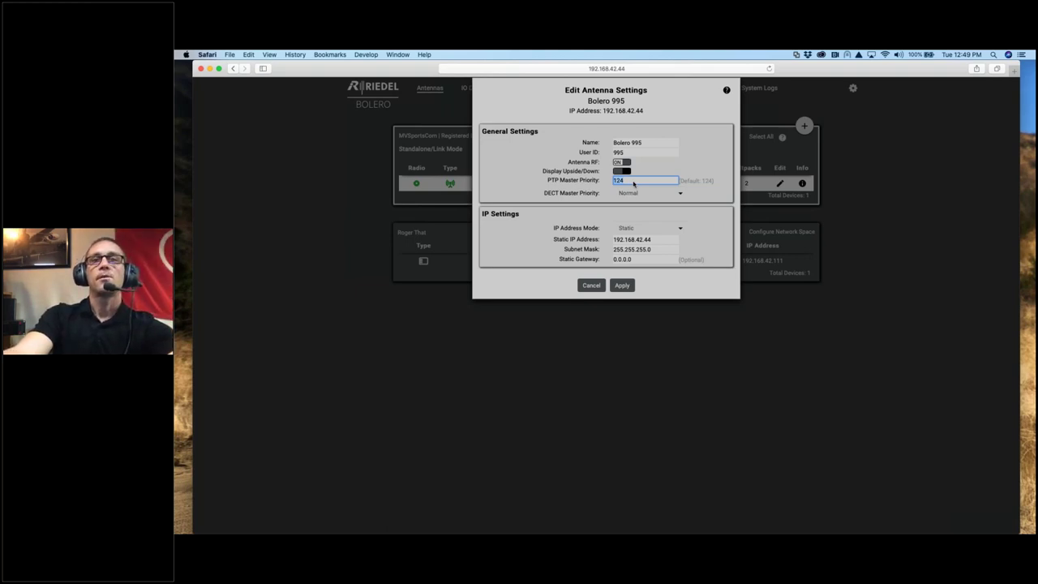
click(668, 194)
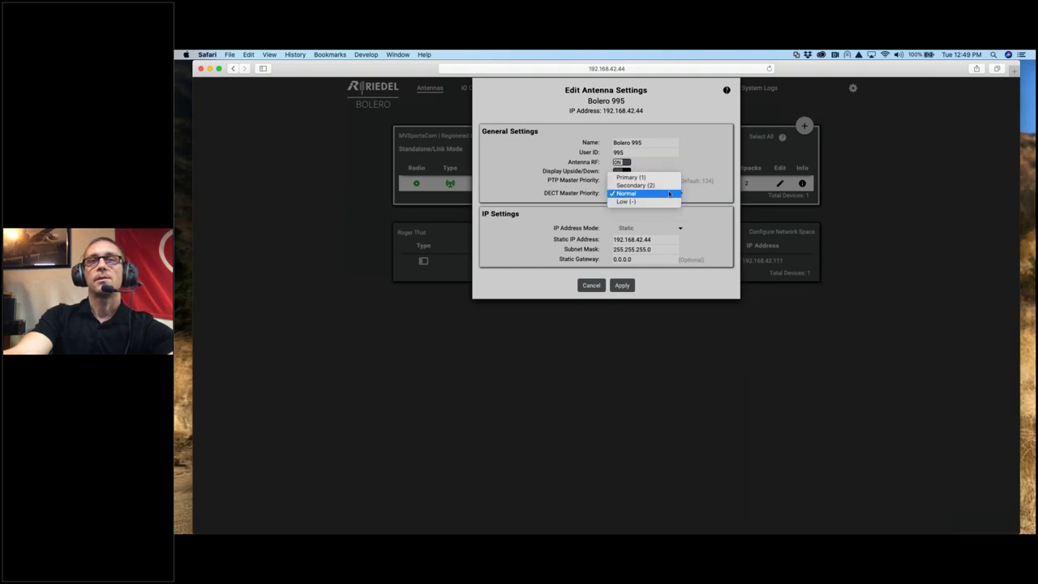
click(715, 195)
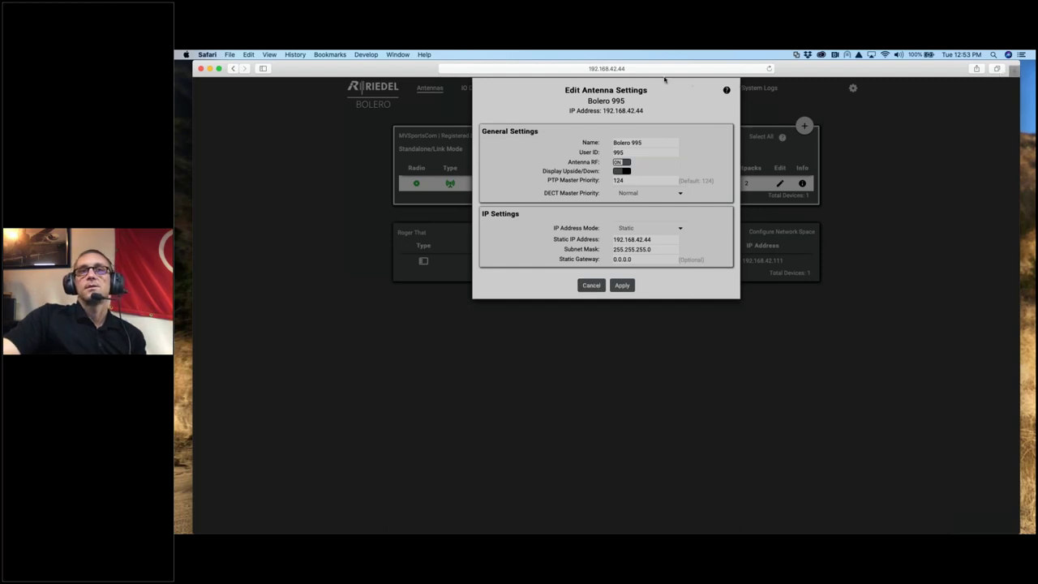
key(super+t)
Load riedel.net in the new Safari tab
text(r)
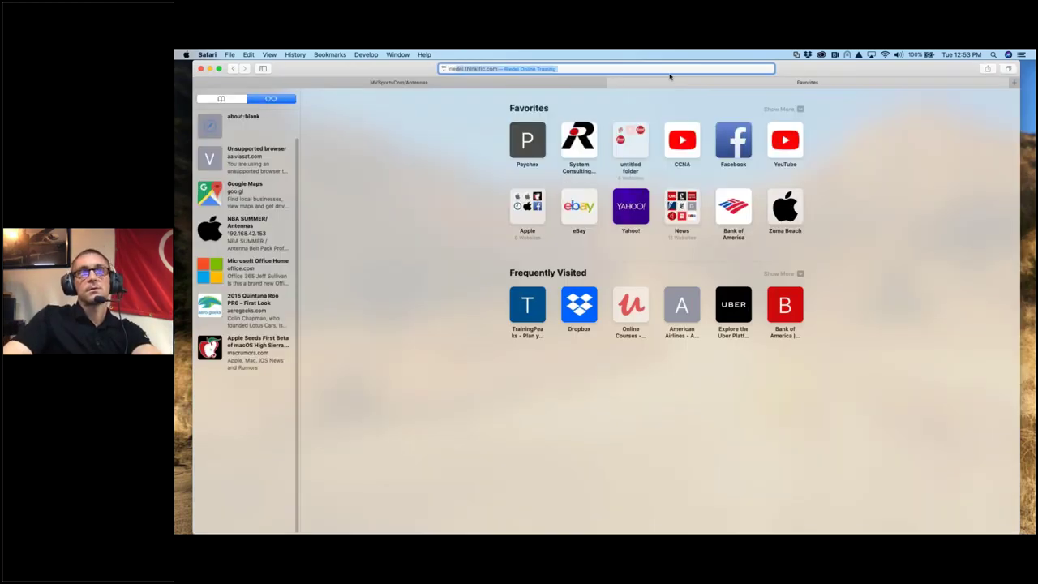
text(ie)
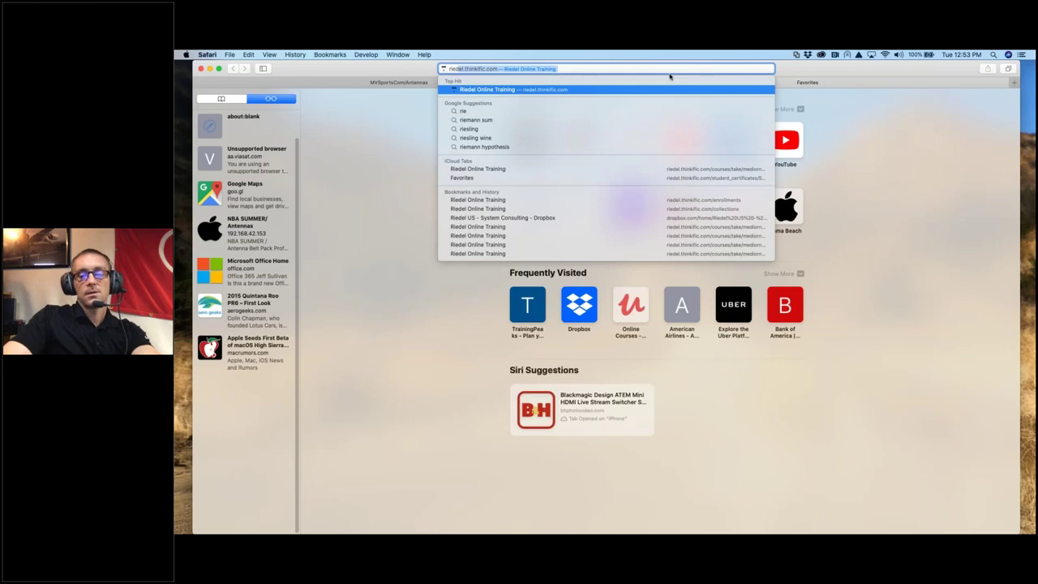
text(del.net)
key(Return)
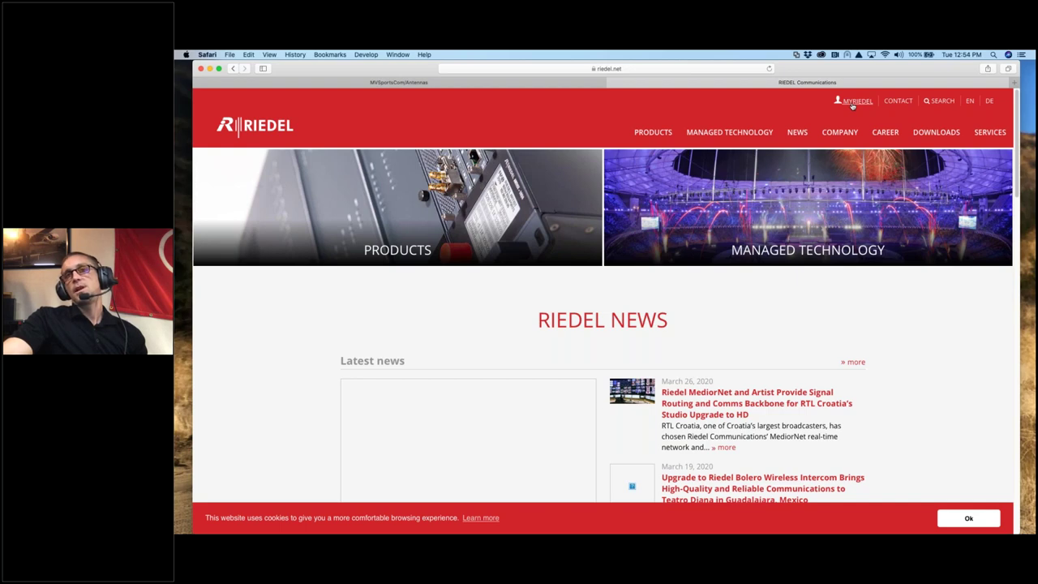
Open the myRiedel login page at myriedel.riedel.net and look it over
click(854, 101)
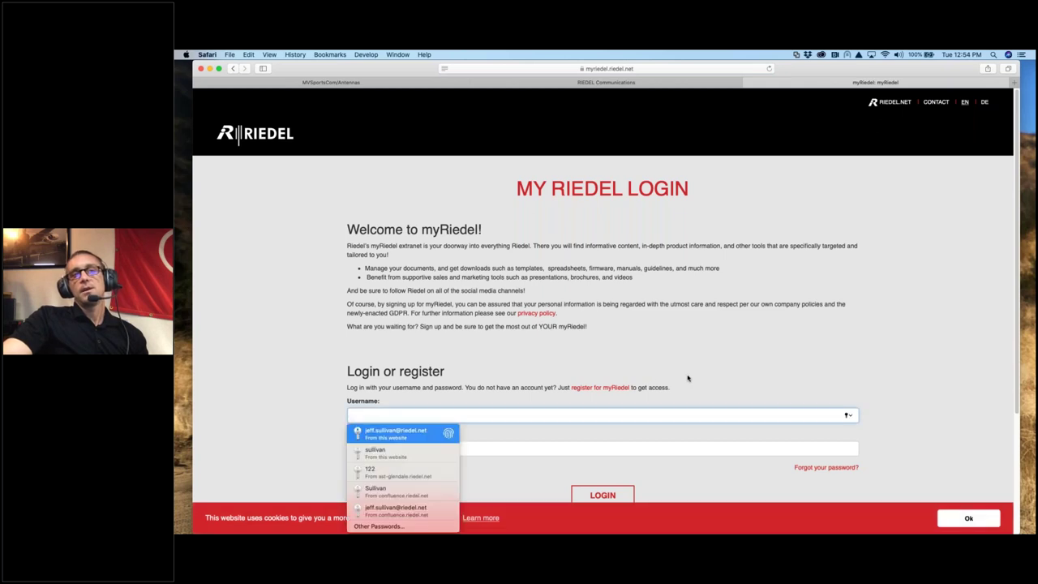
scroll(688, 378, down, 1)
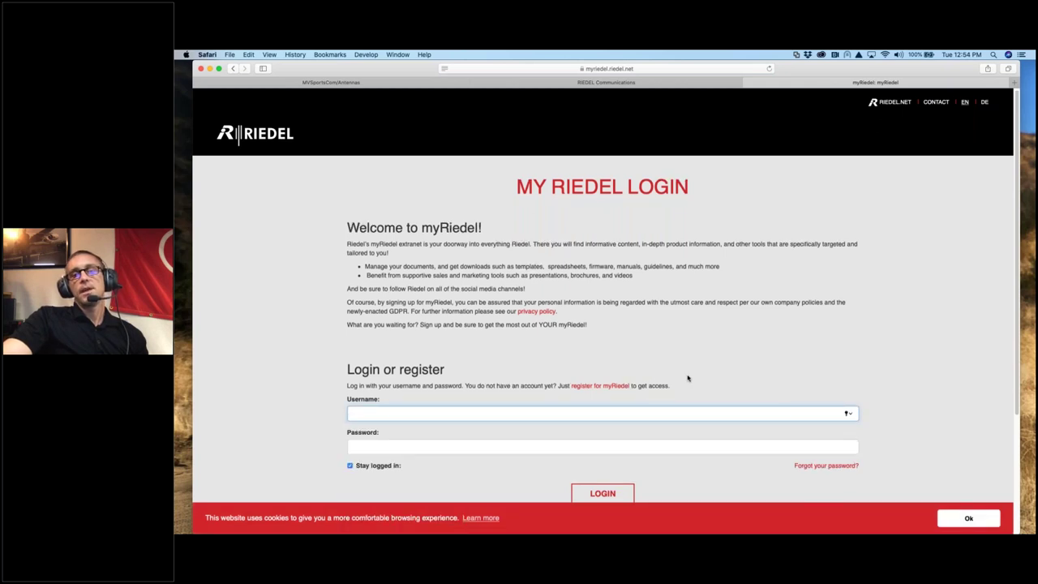
scroll(273, 390, down, 3)
scroll(273, 390, up, 3)
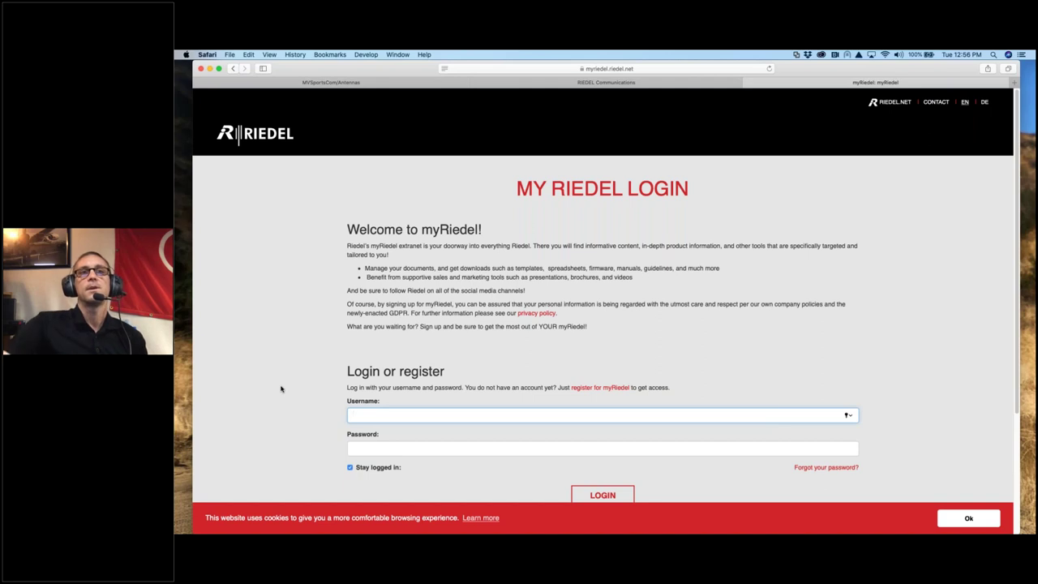
click(405, 84)
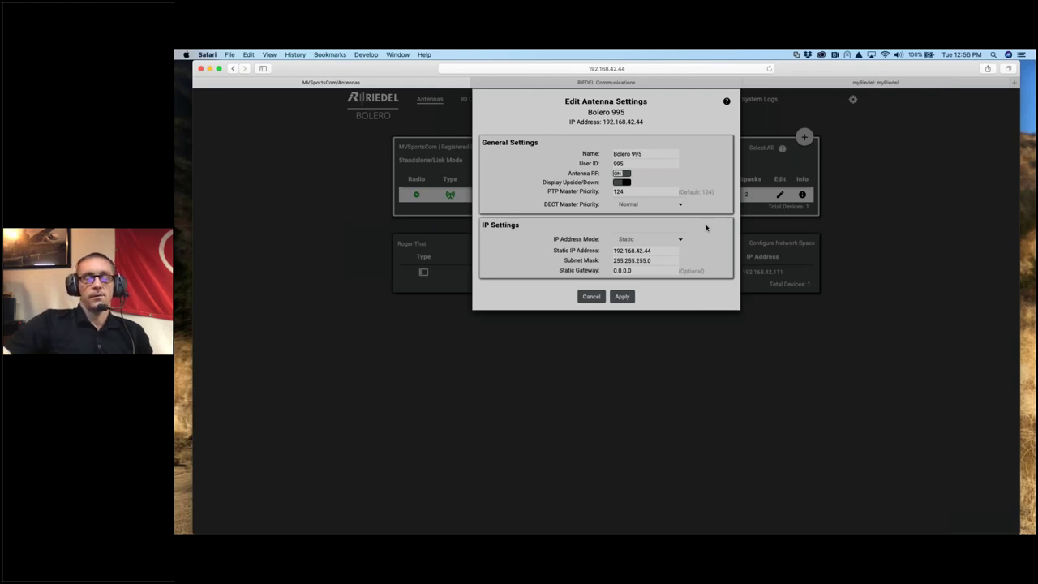
Switch from Bolero 995's antenna settings over to the Director desktop space
key(ctrl+Right)
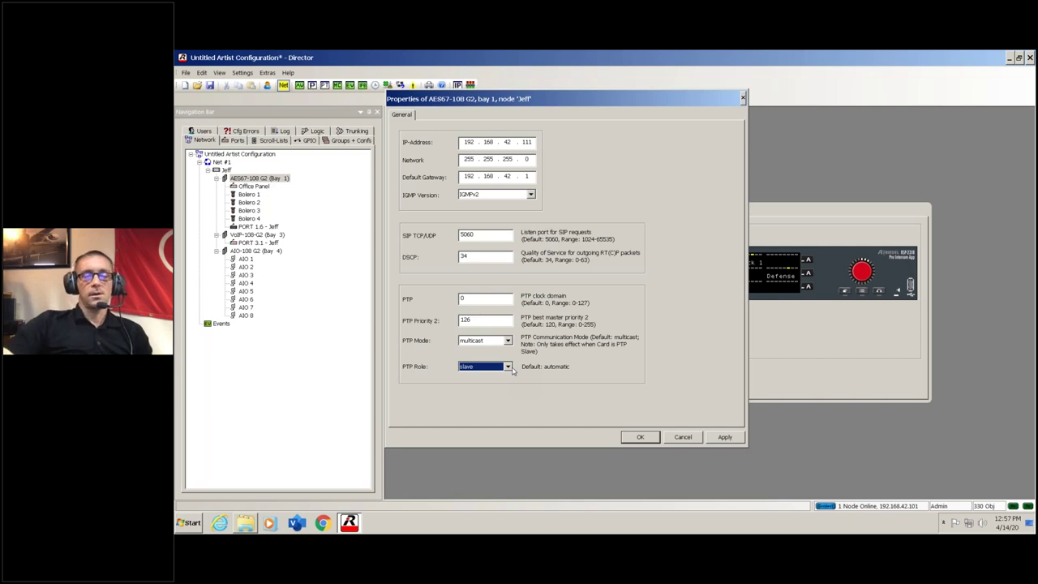
Return from the AES67-108 G2 PTP settings to Bolero 995's antenna page
key(ctrl+Left)
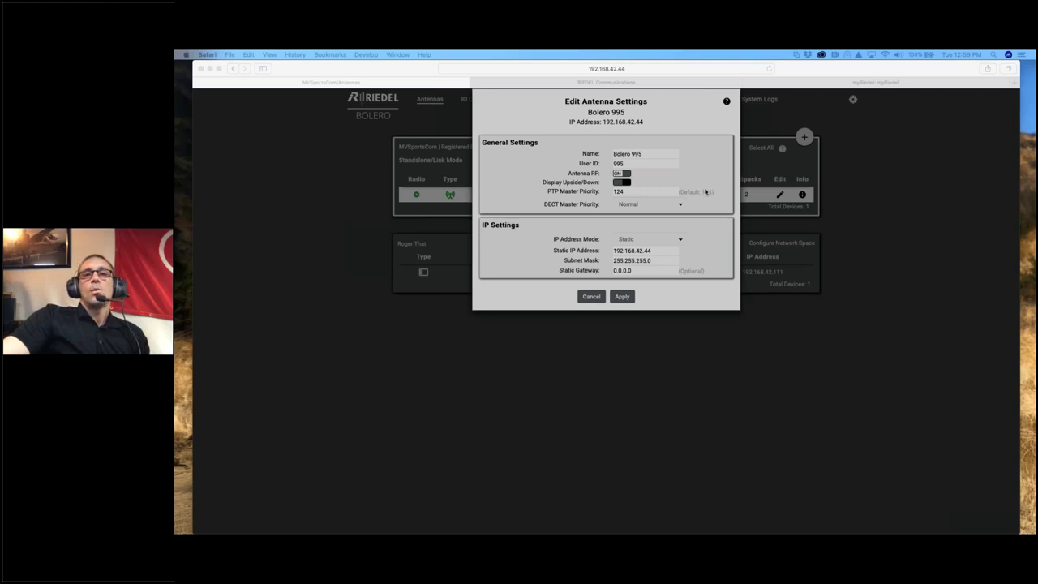
Close Bolero 995's antenna settings without changes, keeping DECT Master Priority Normal
click(681, 206)
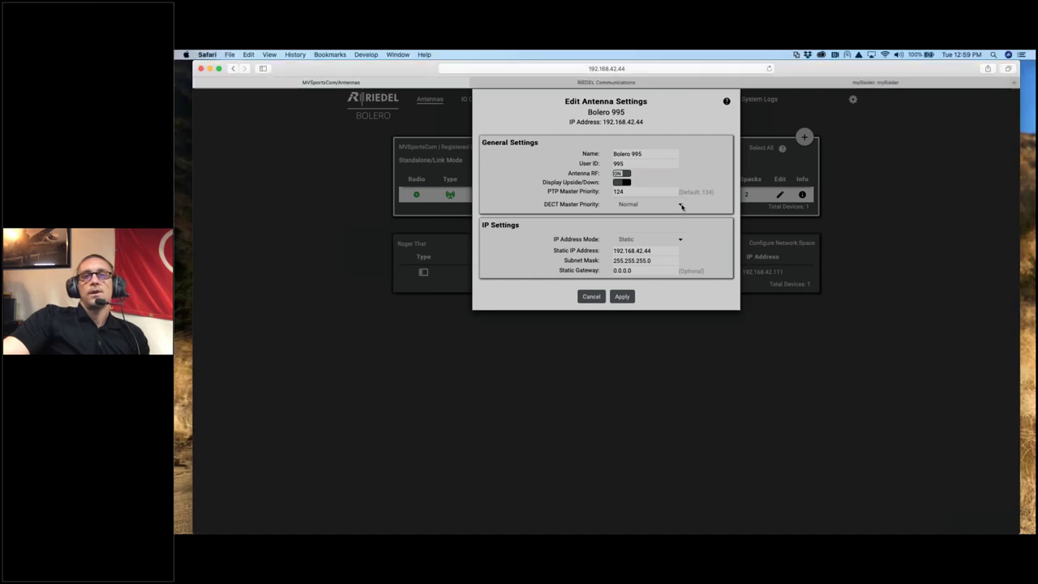
click(681, 206)
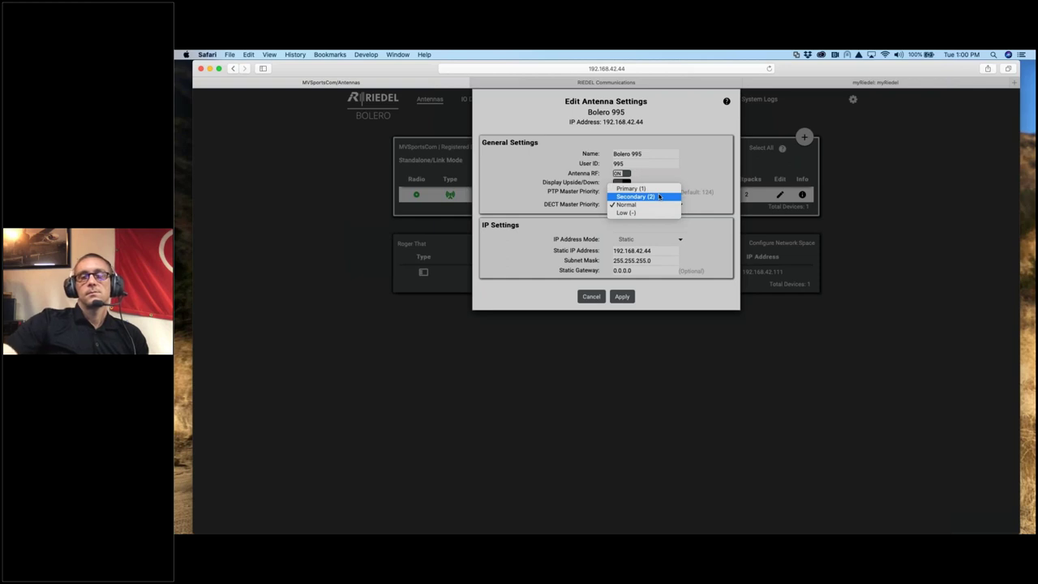
click(700, 175)
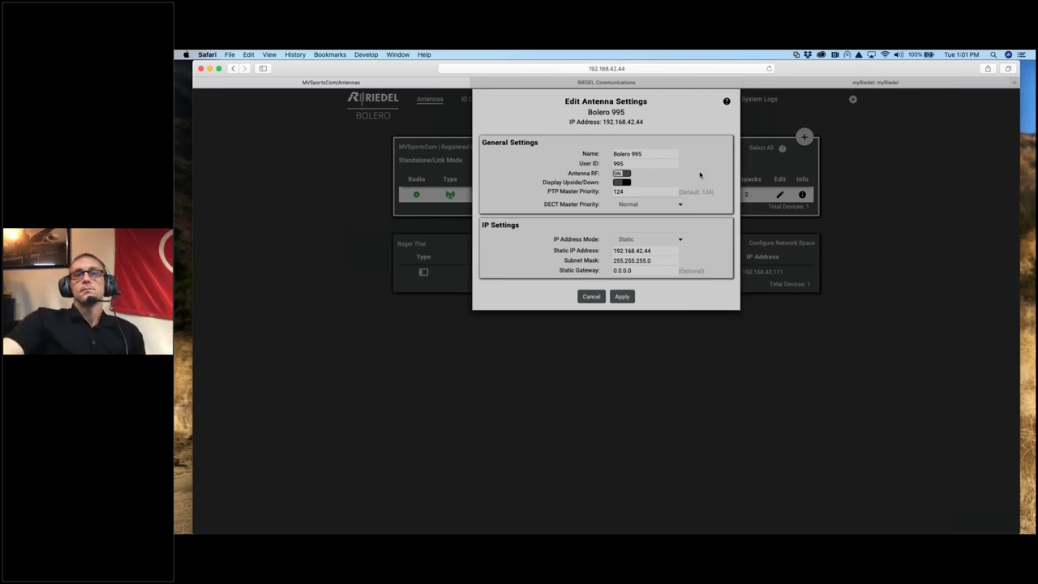
click(592, 296)
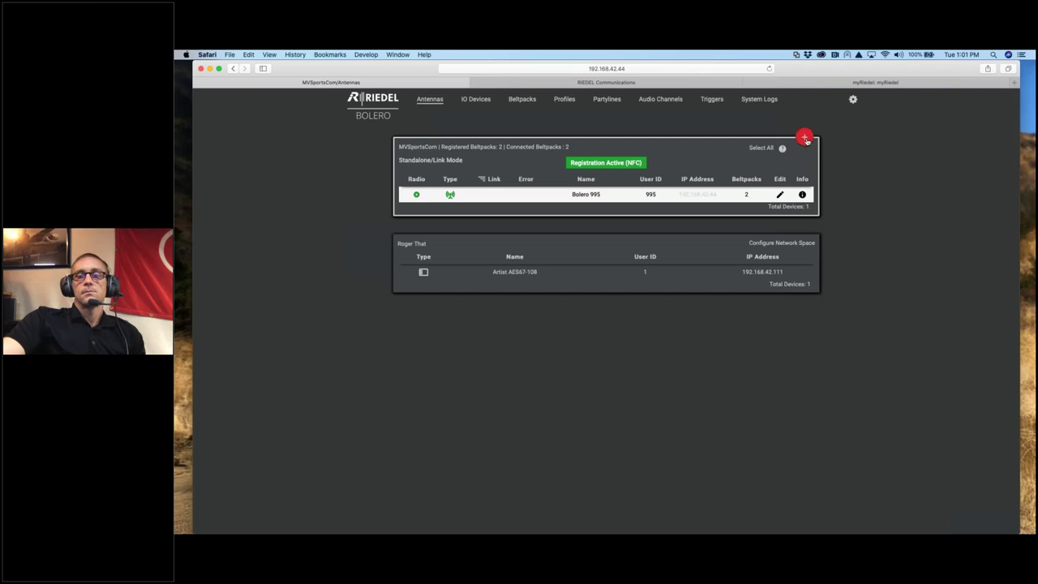
click(805, 139)
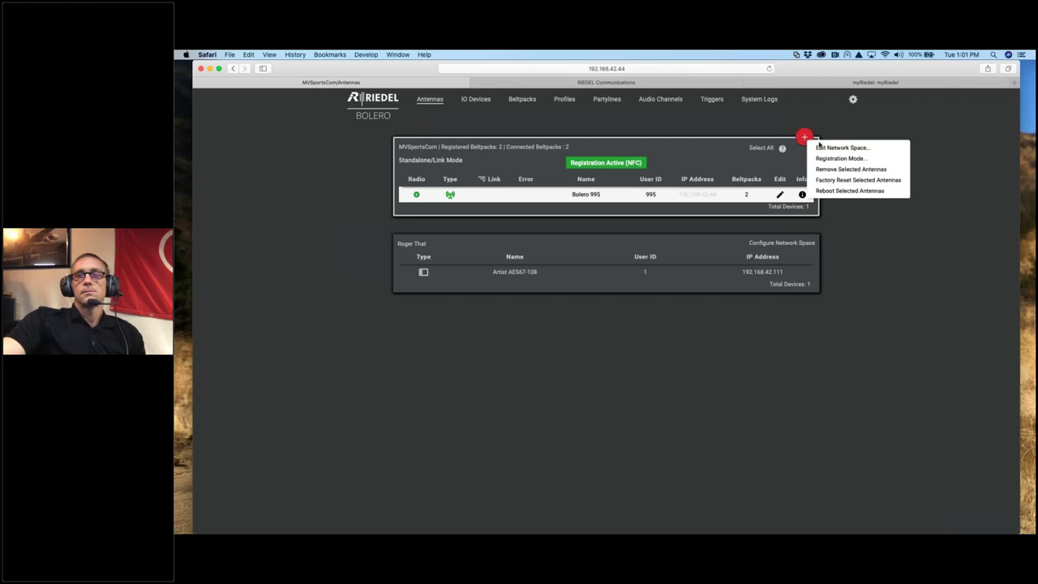
click(831, 125)
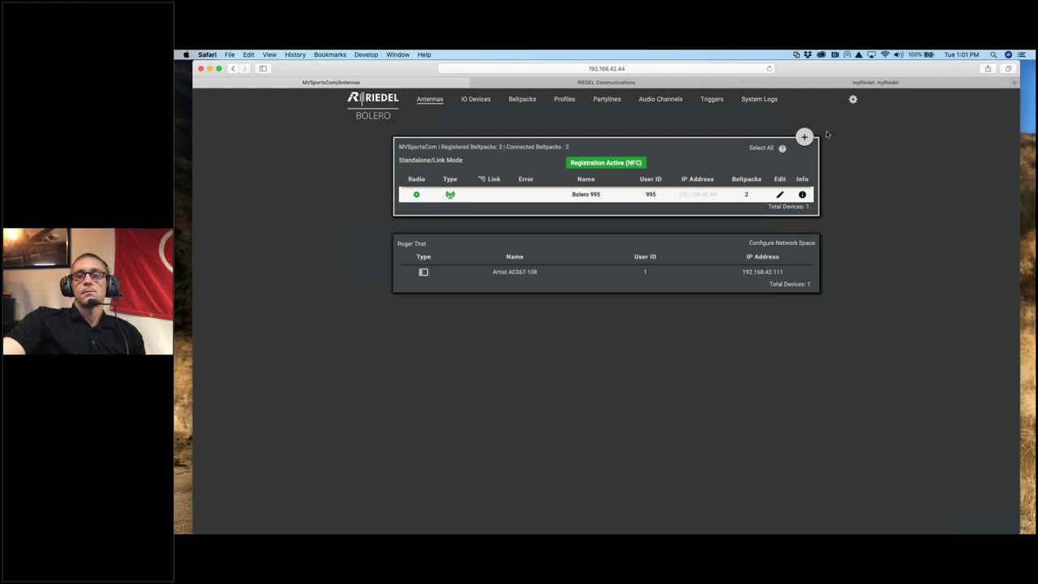
In Director, close the card properties and select Bolero 4 to view its beltpack configuration
key(ctrl+Right)
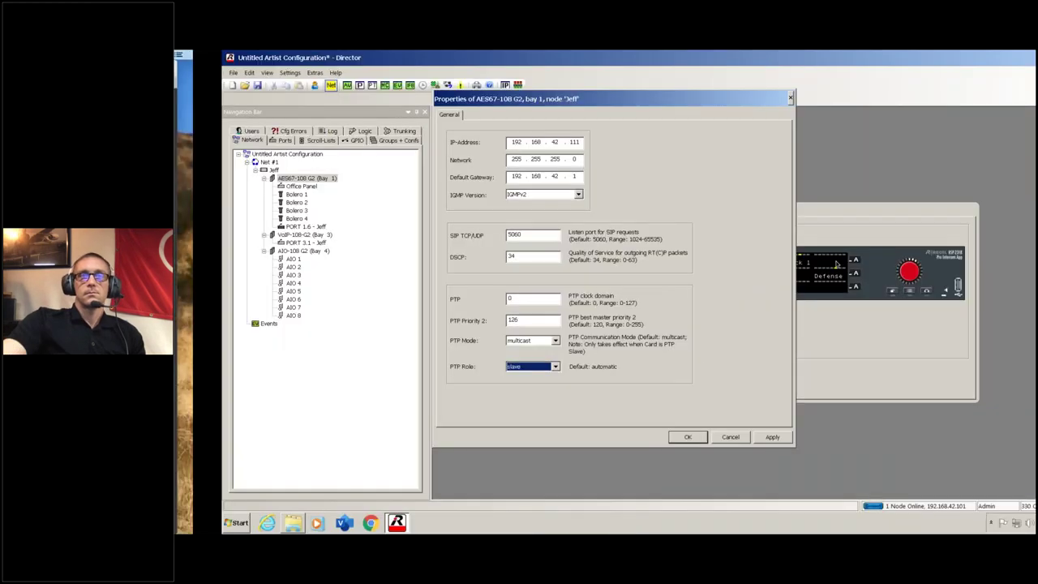
click(684, 437)
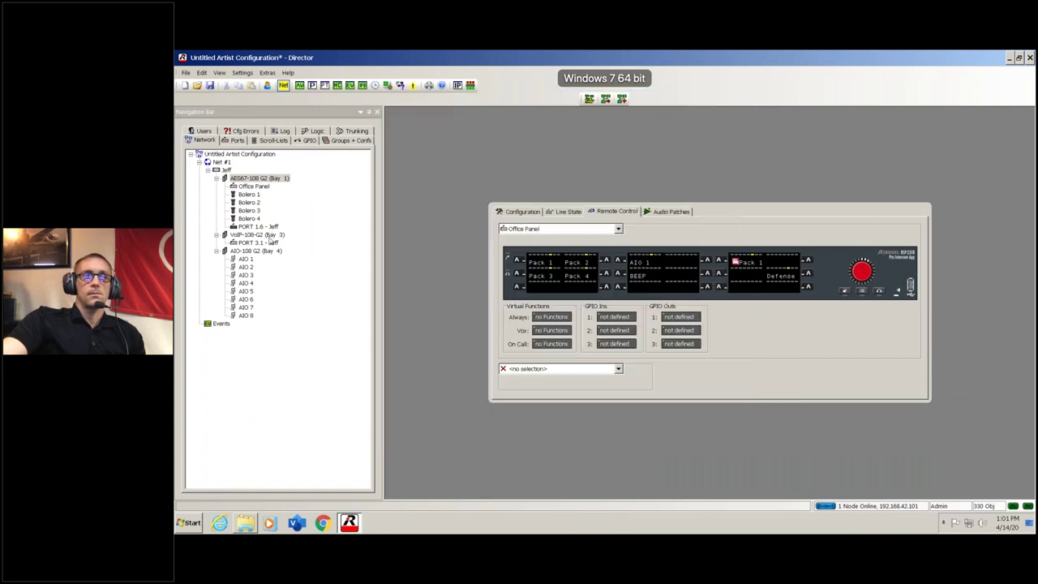
click(248, 218)
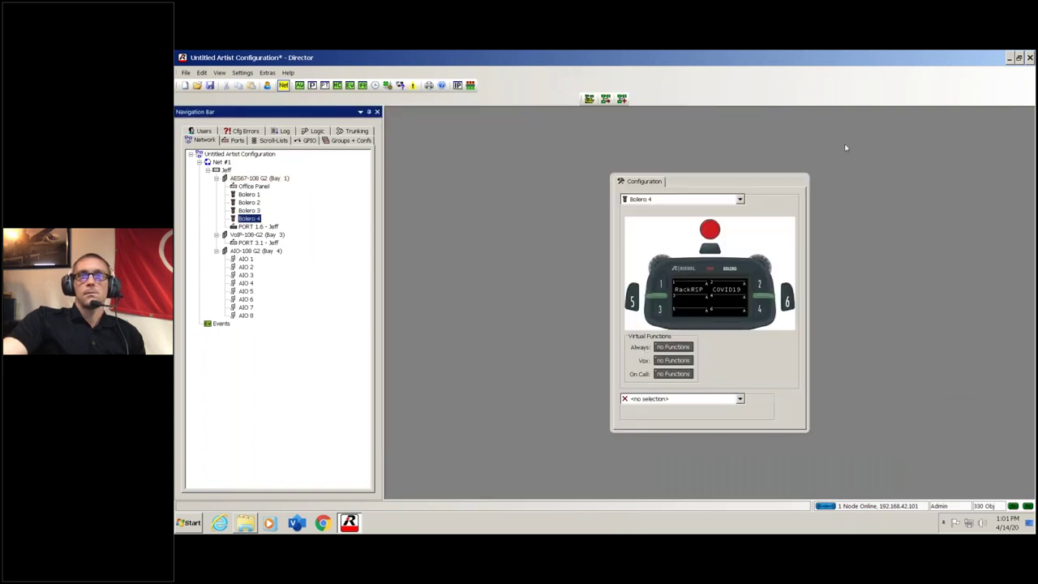
right_click(248, 217)
click(267, 326)
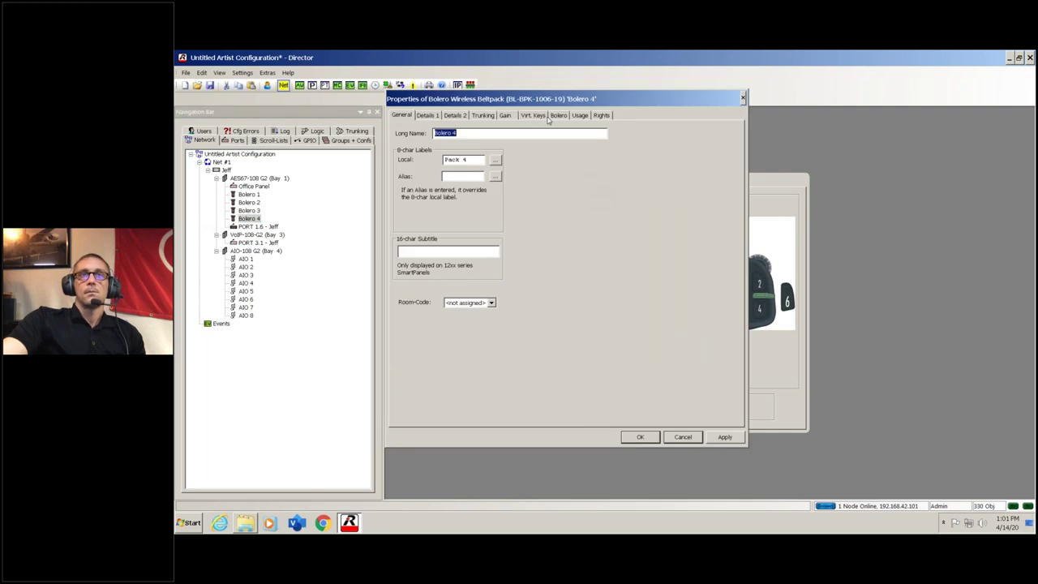
click(559, 114)
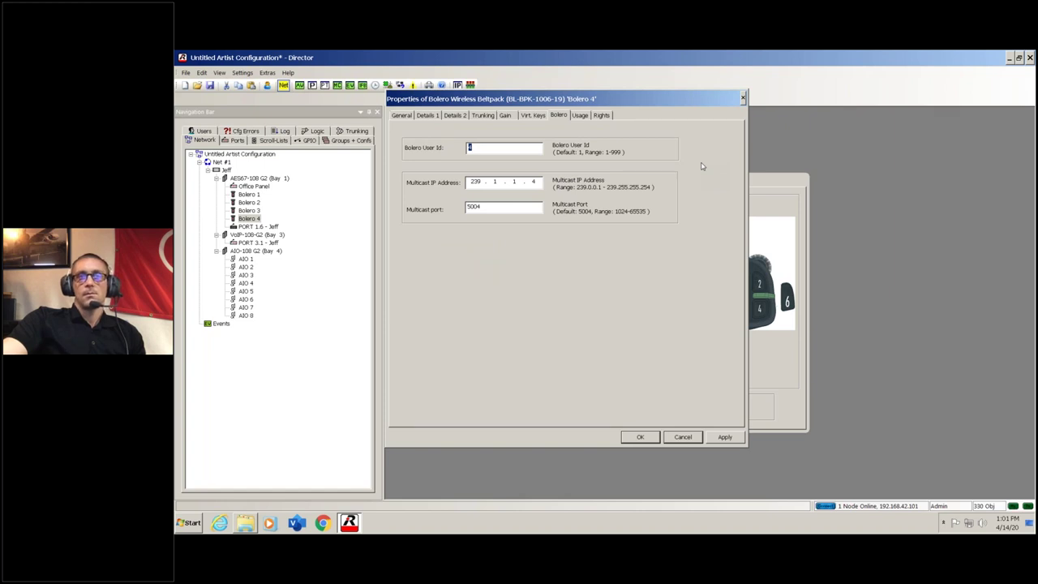
click(682, 436)
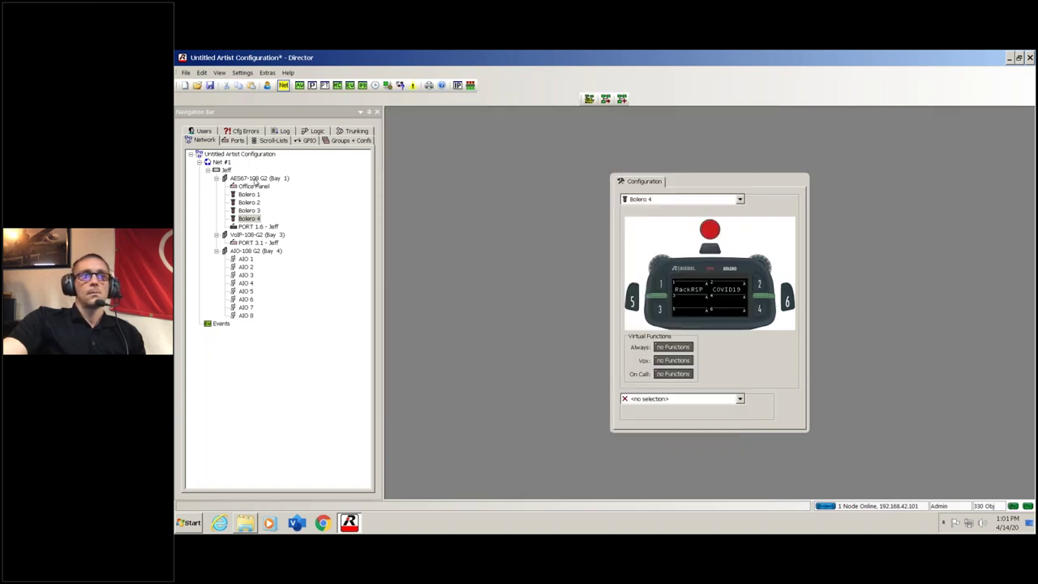
double_click(258, 179)
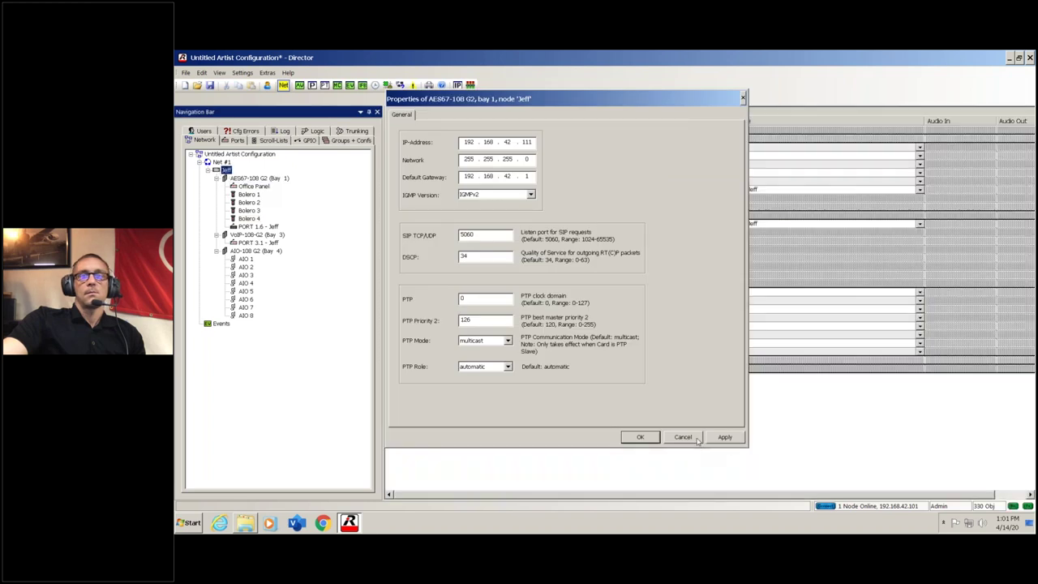
Make ports 1.8 and 1.7 Bolero Wireless Beltpacks and open PORT 1.7 - Jeff's configuration
click(683, 436)
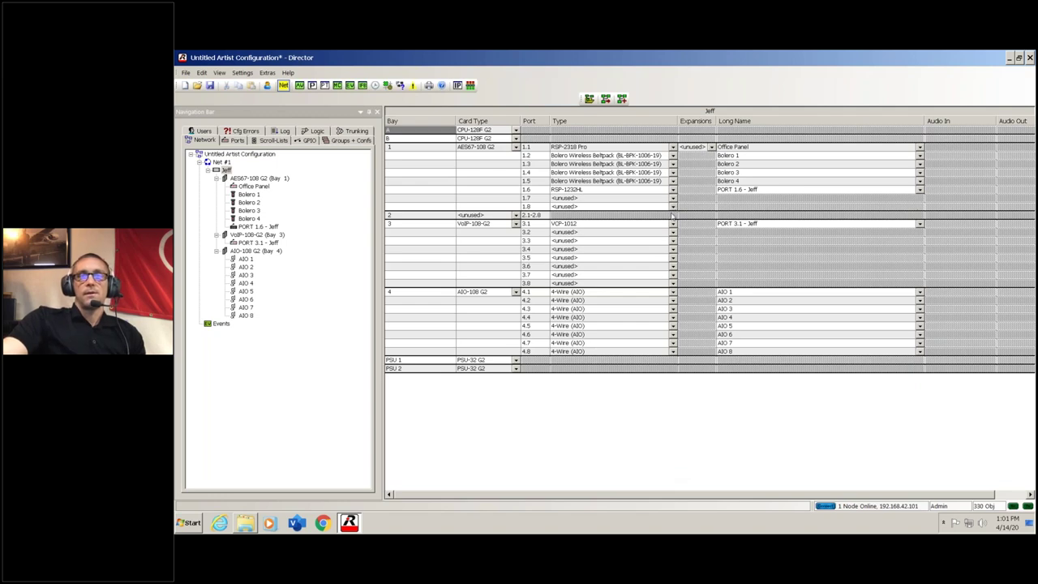
click(673, 207)
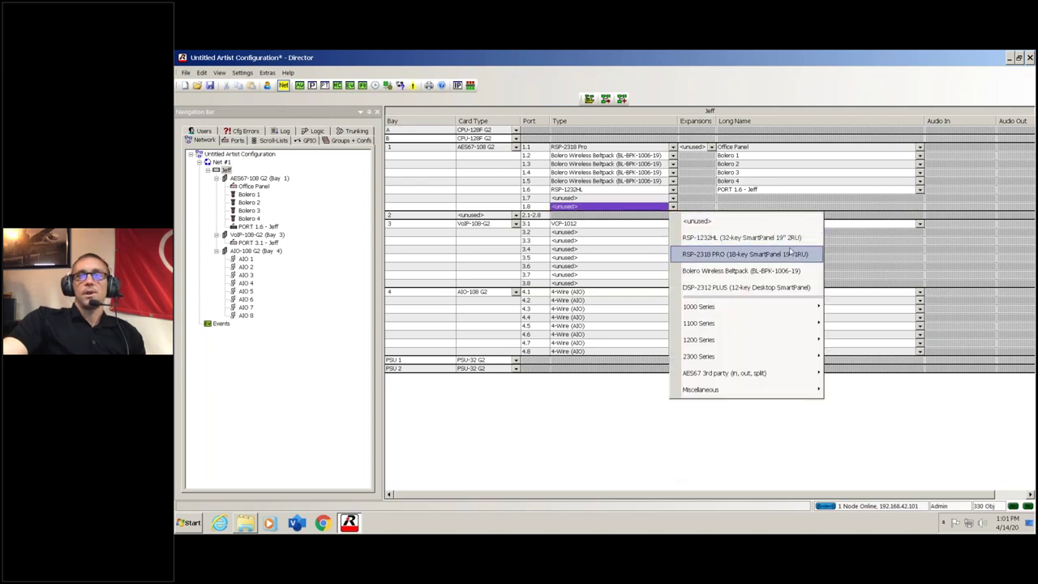
click(799, 270)
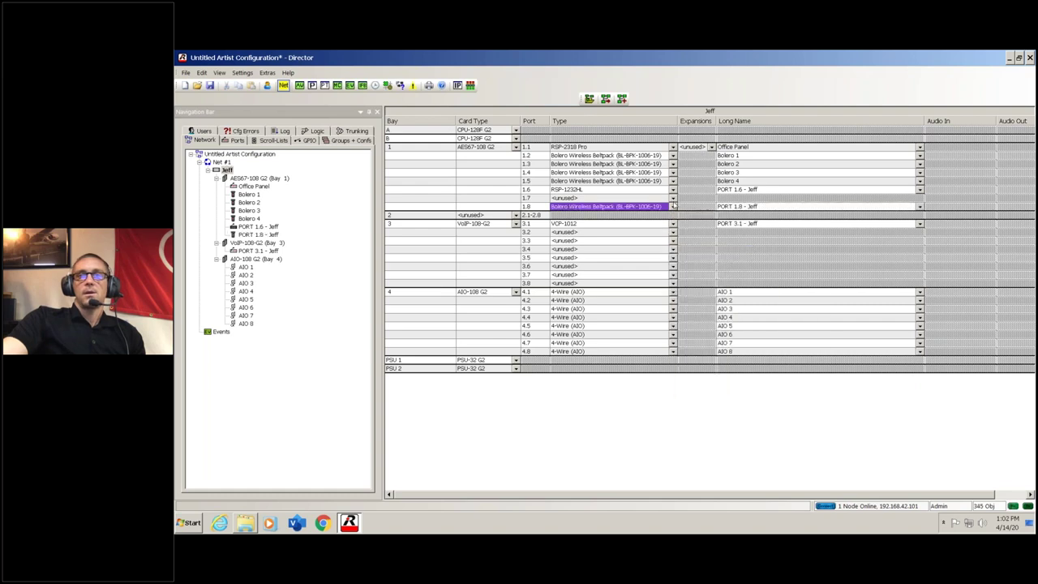
click(673, 198)
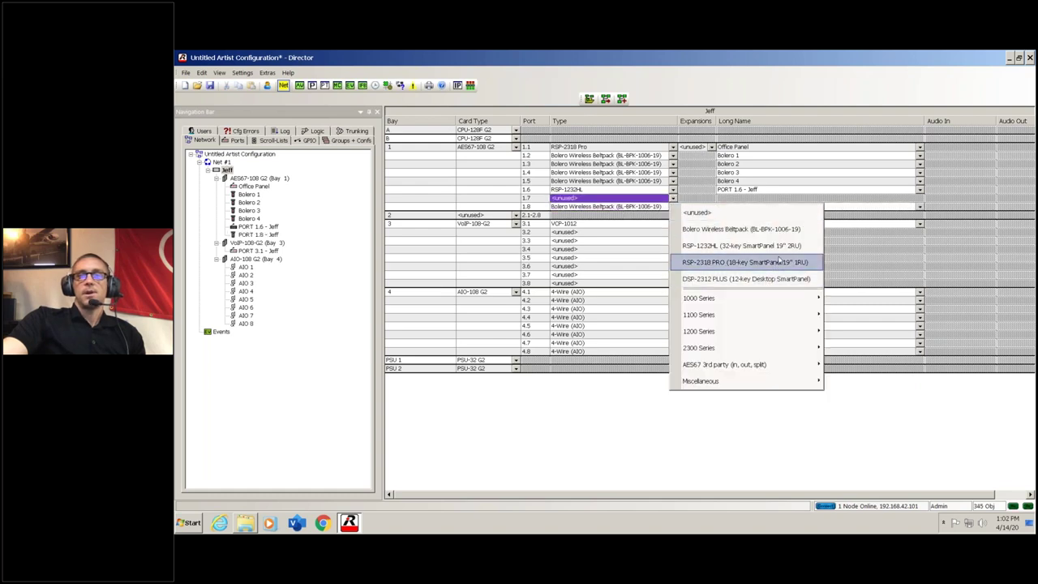
click(785, 230)
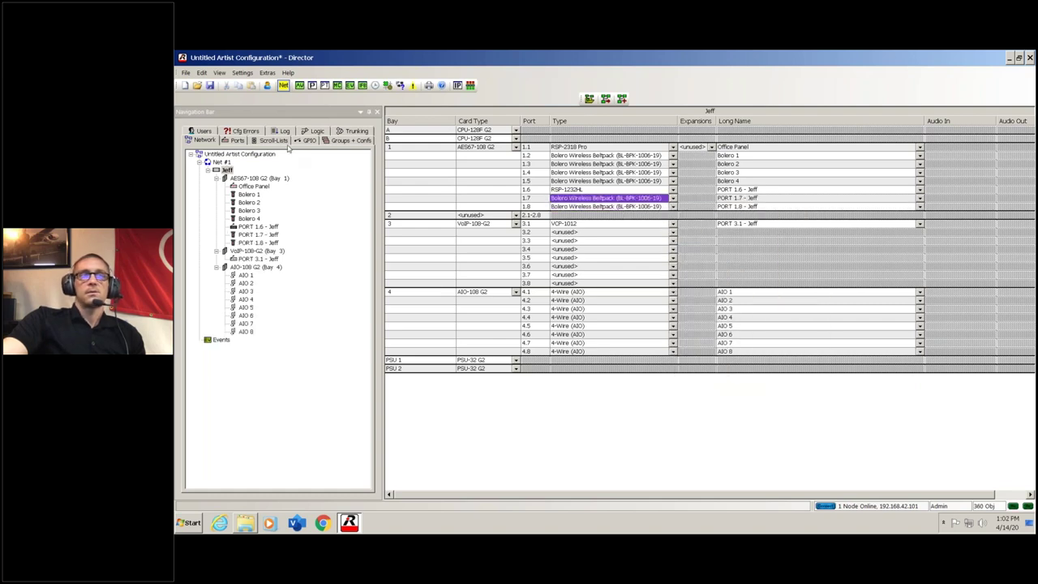
click(260, 234)
double_click(258, 235)
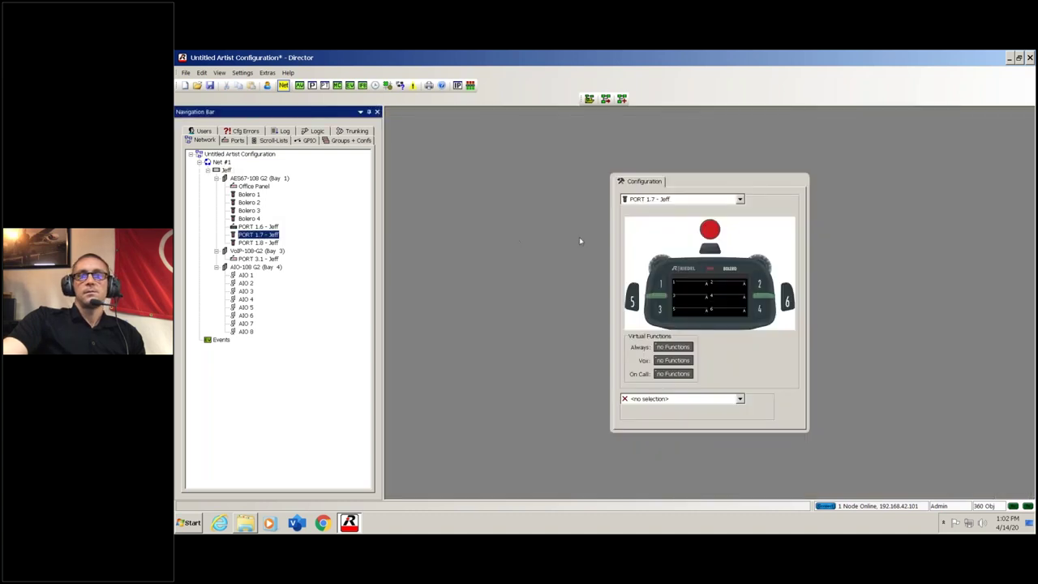
Check PORT 1.7 - Jeff's Bolero User Id in its Properties and close without changes
right_click(238, 235)
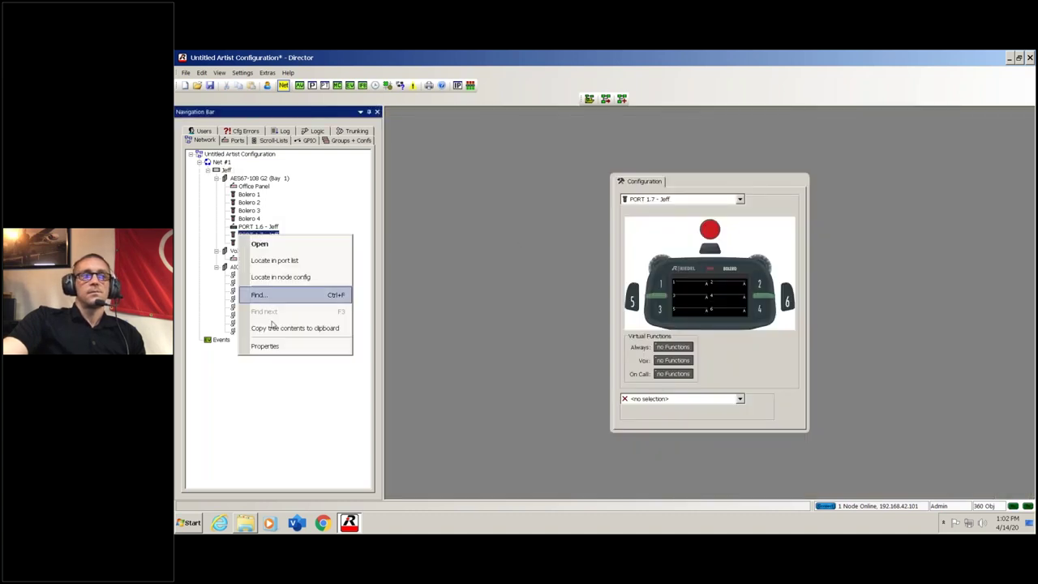
click(285, 343)
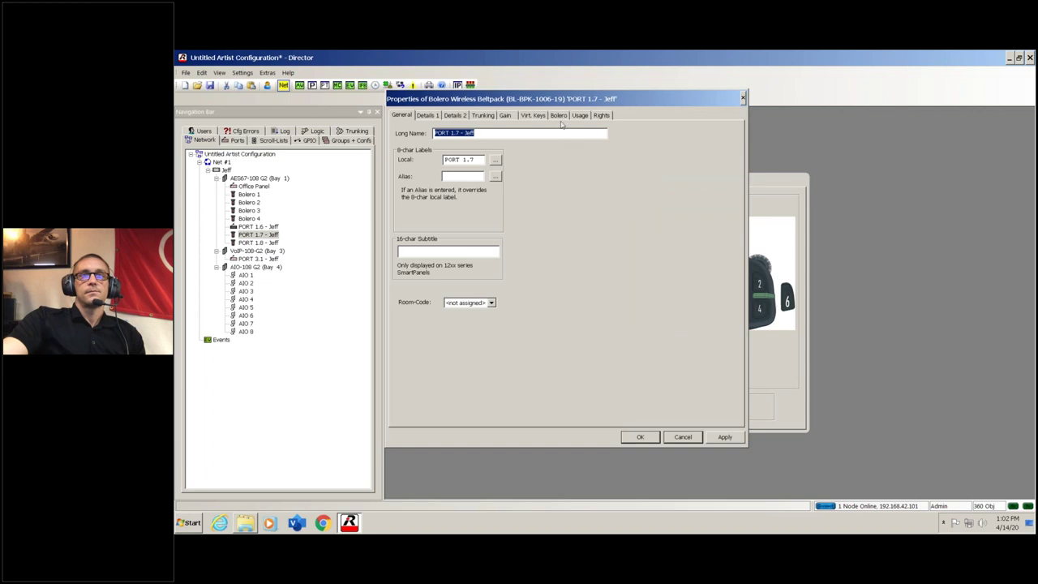
click(559, 116)
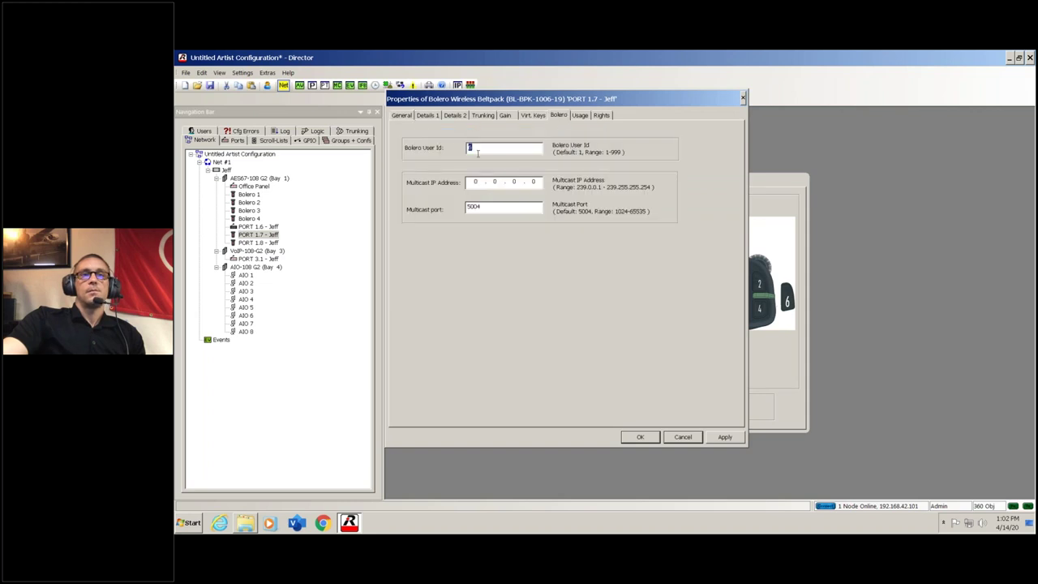
click(682, 438)
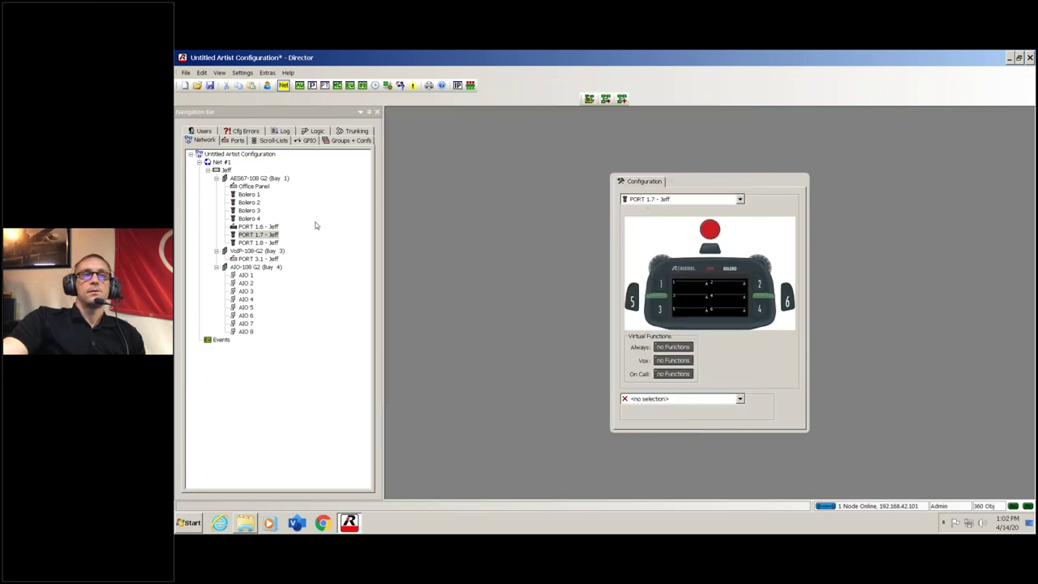
Check PORT 1.8's Bolero User Id in its Properties and close without changes
right_click(256, 242)
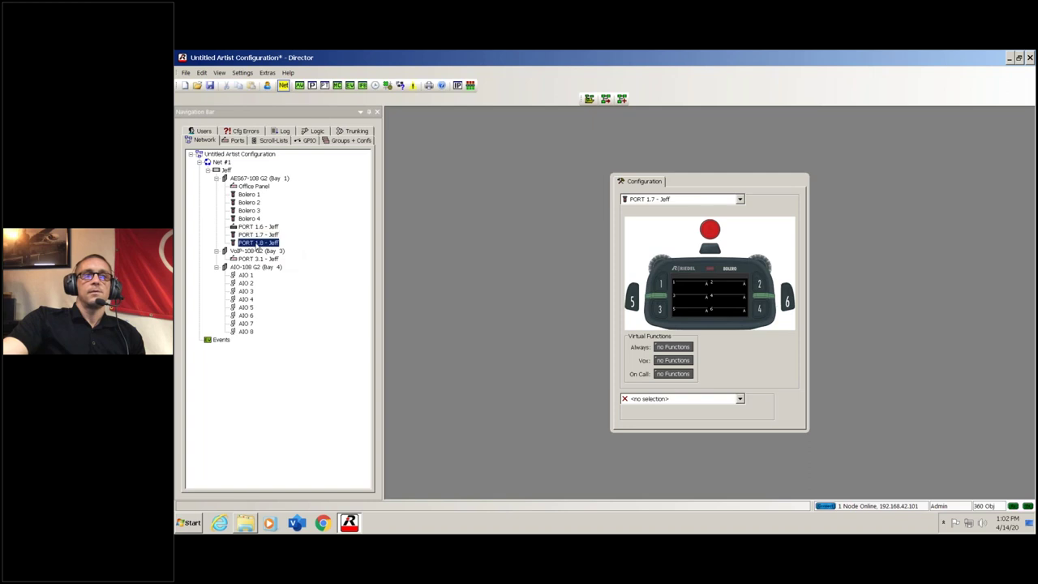
click(323, 358)
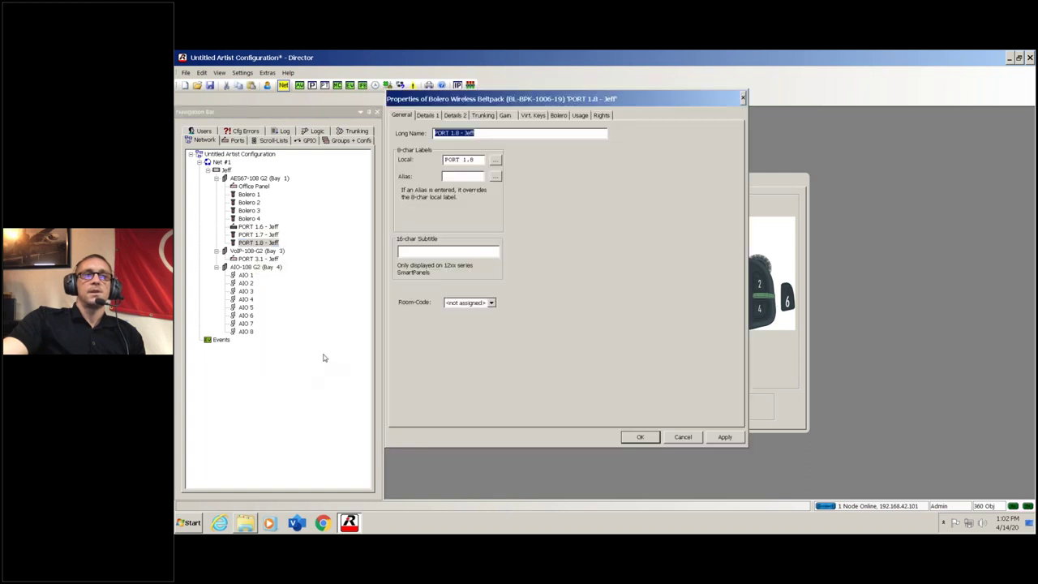
click(558, 114)
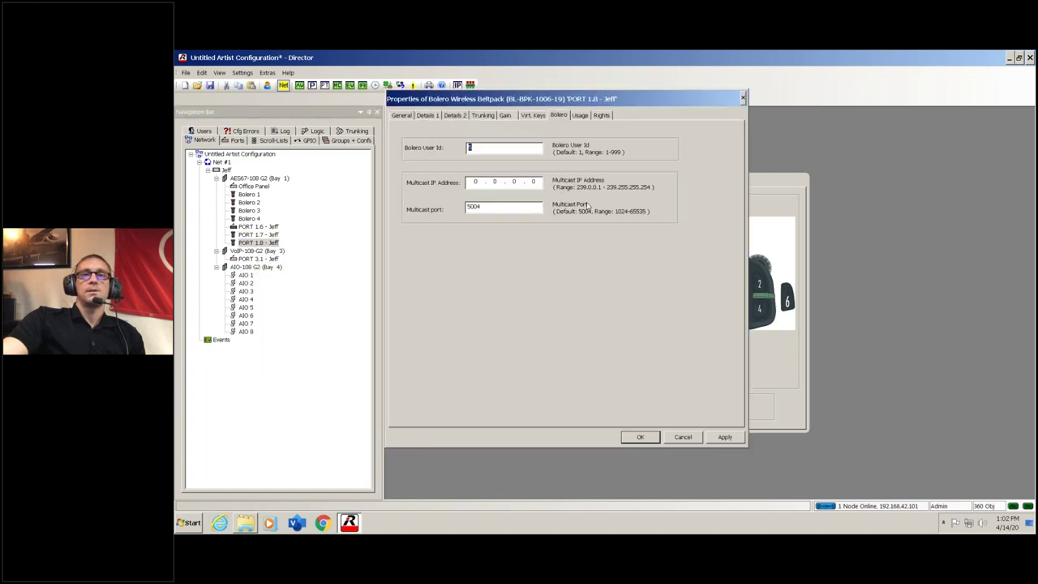
click(683, 437)
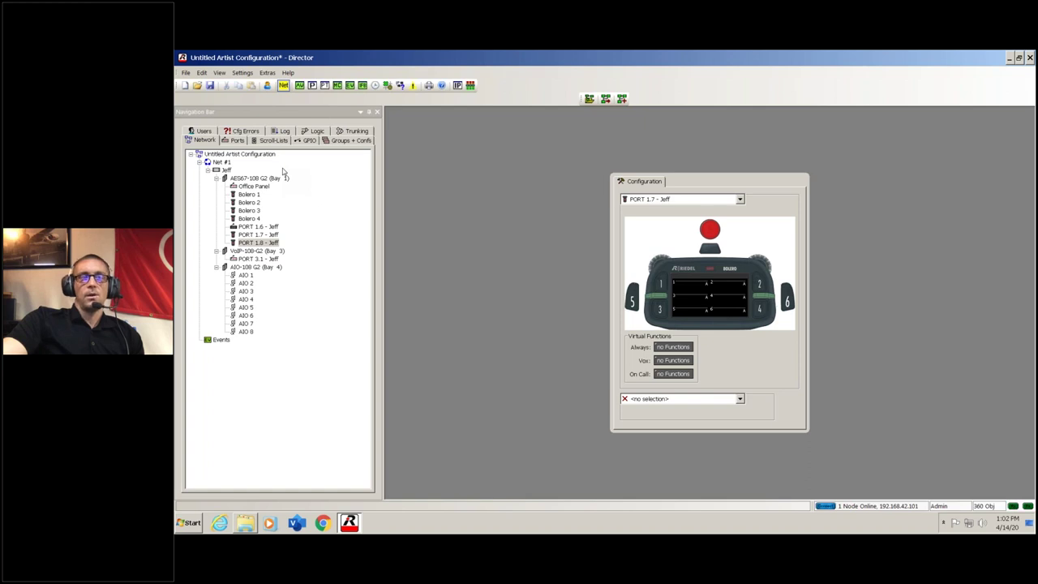
click(271, 243)
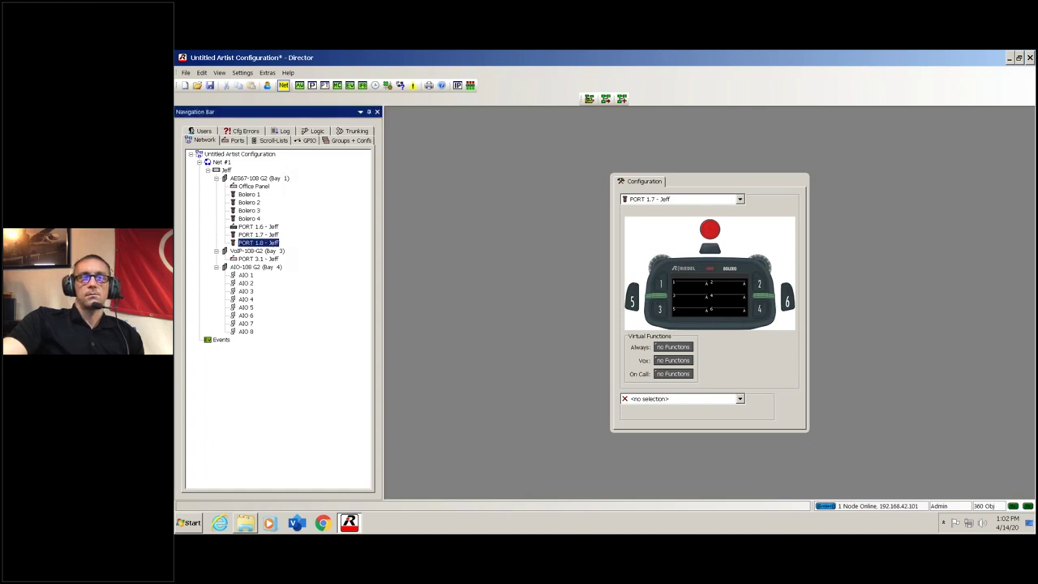
right_click(261, 243)
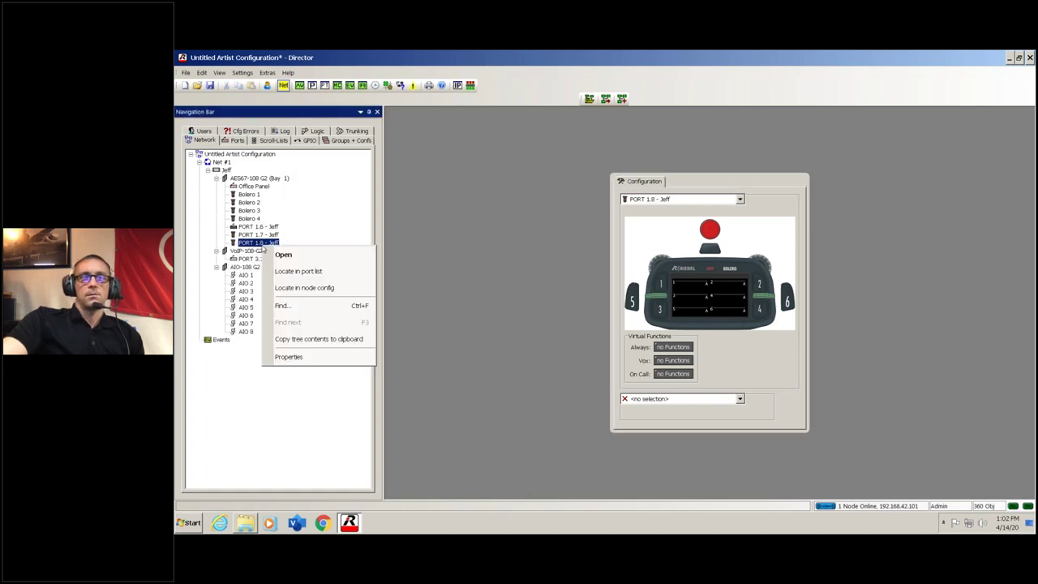
click(288, 356)
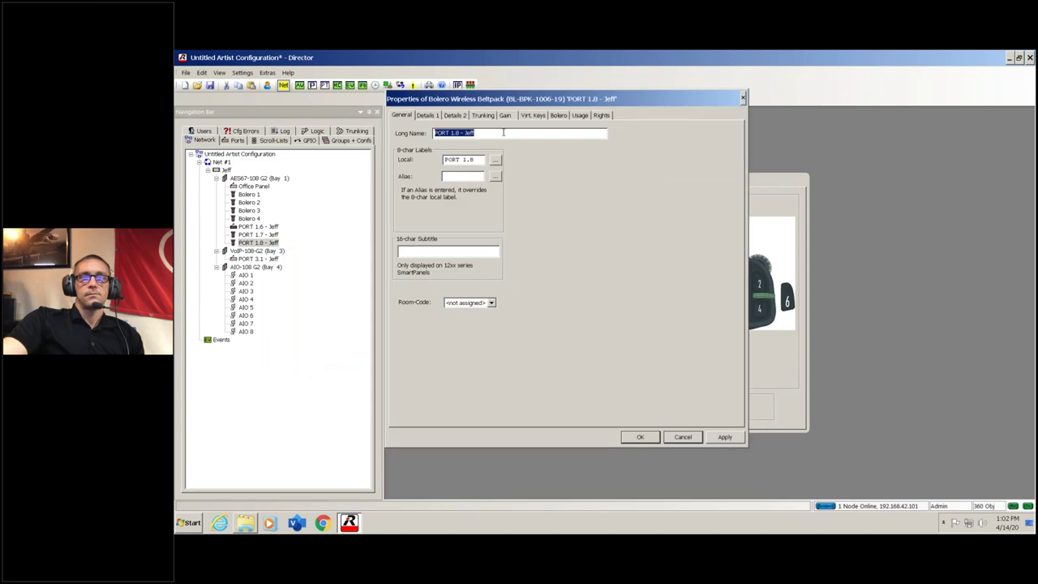
click(558, 116)
click(505, 150)
text(5)
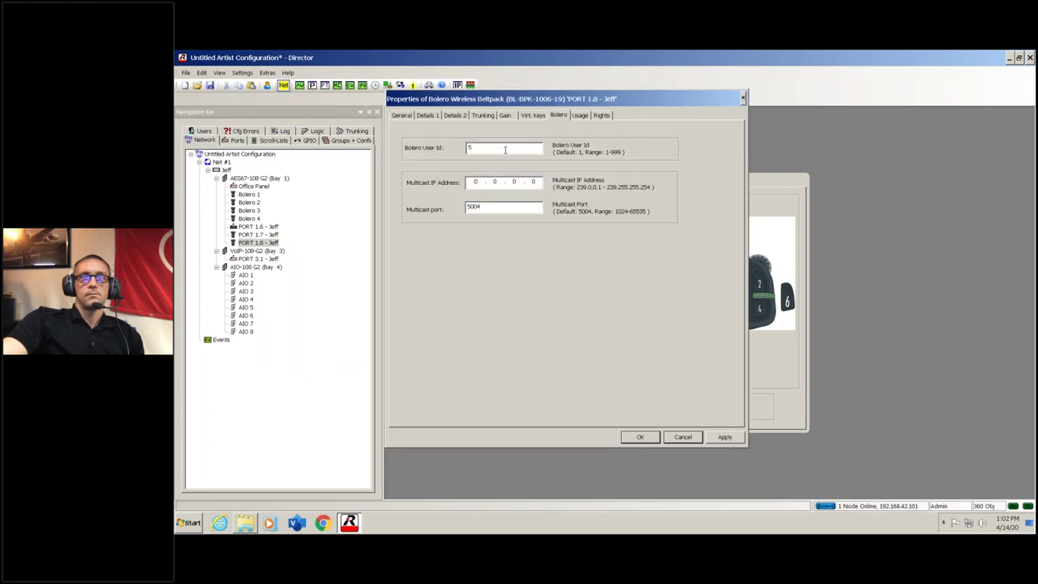
key(BackSpace)
text(2)
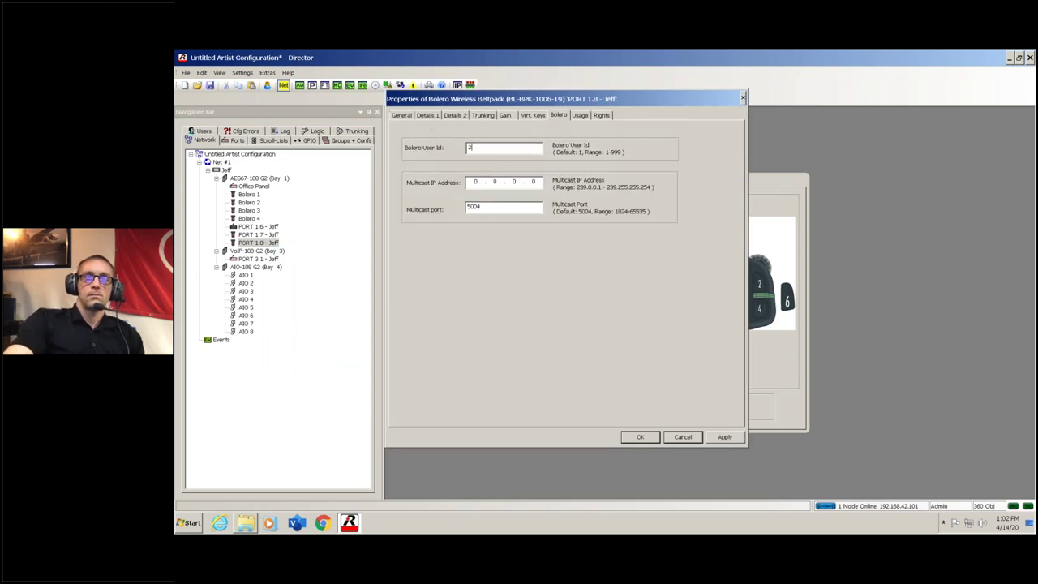
click(640, 437)
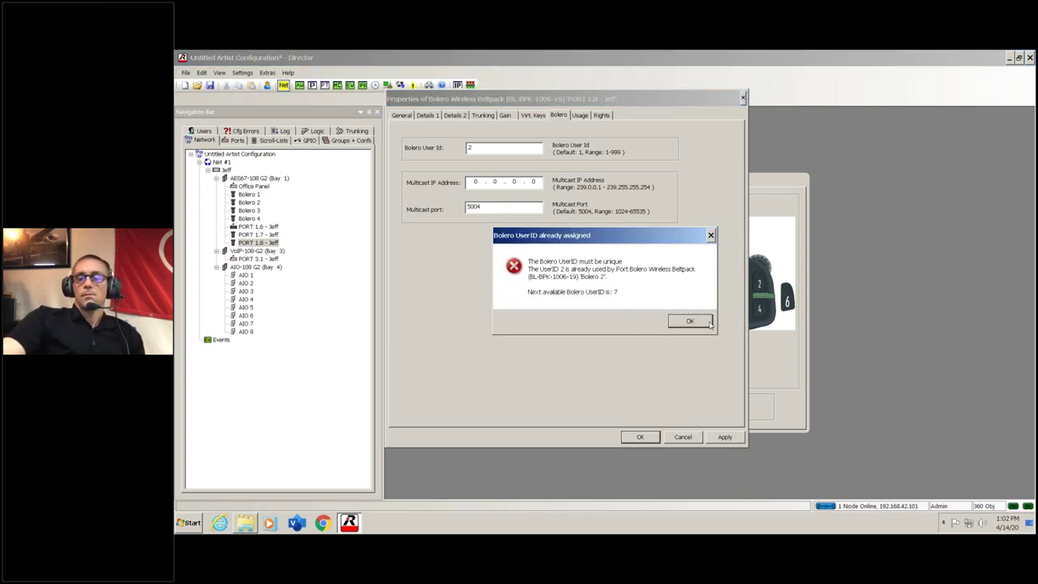
click(690, 321)
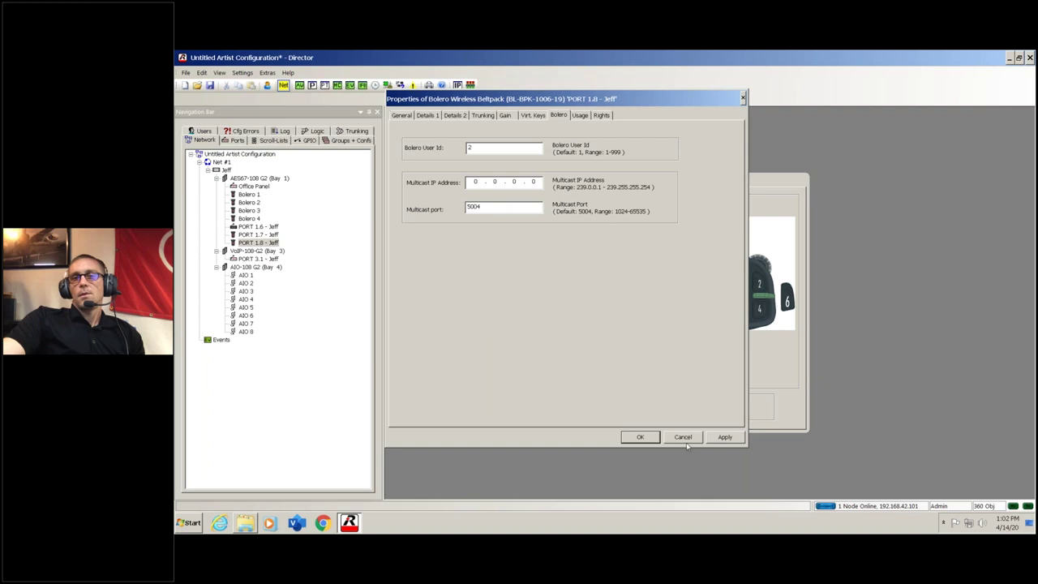
click(683, 437)
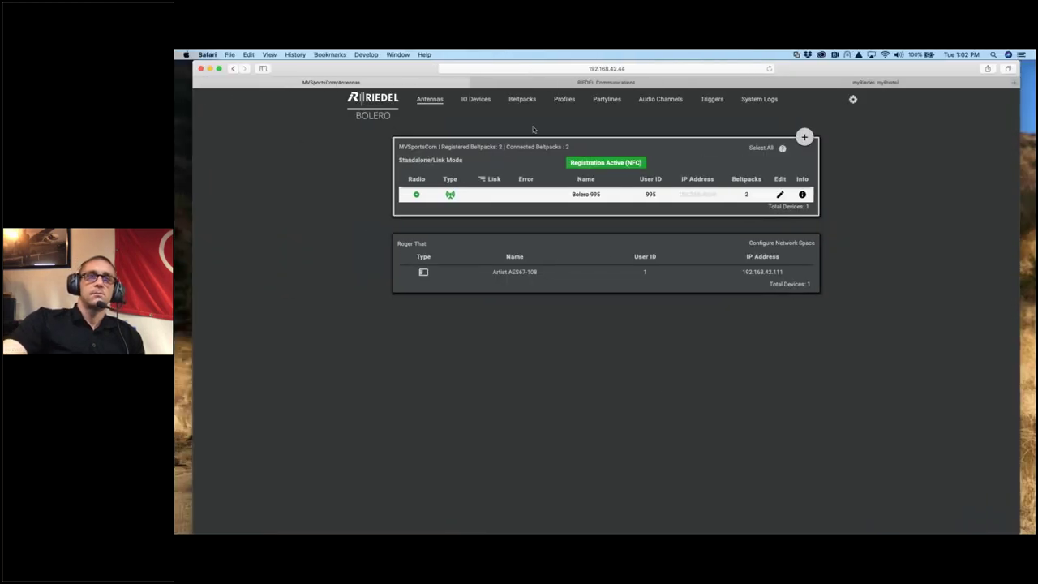
Show the Bolero Beltpacks list and select BP 3, still at ID 0
click(522, 99)
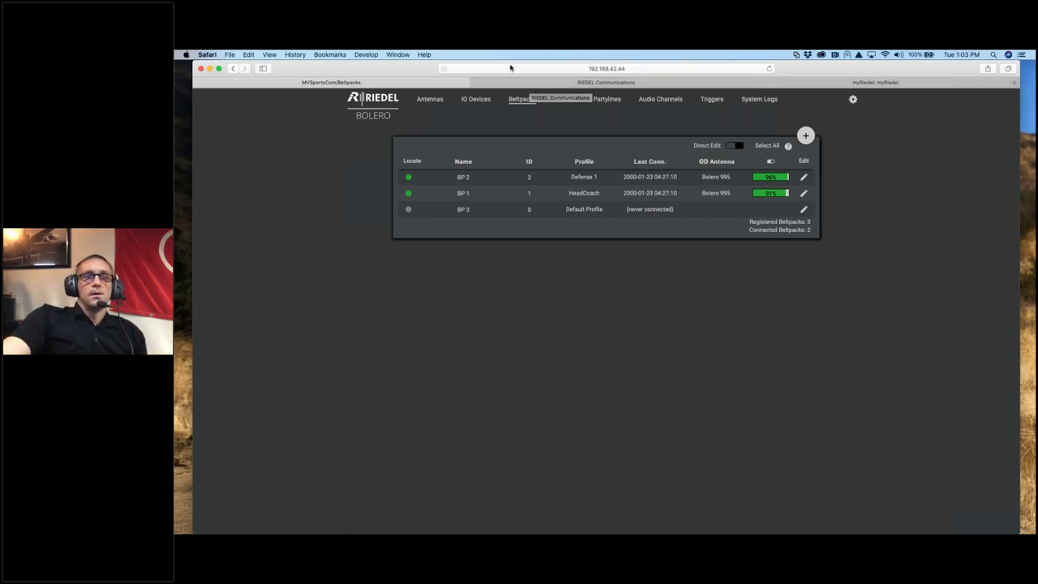
click(529, 213)
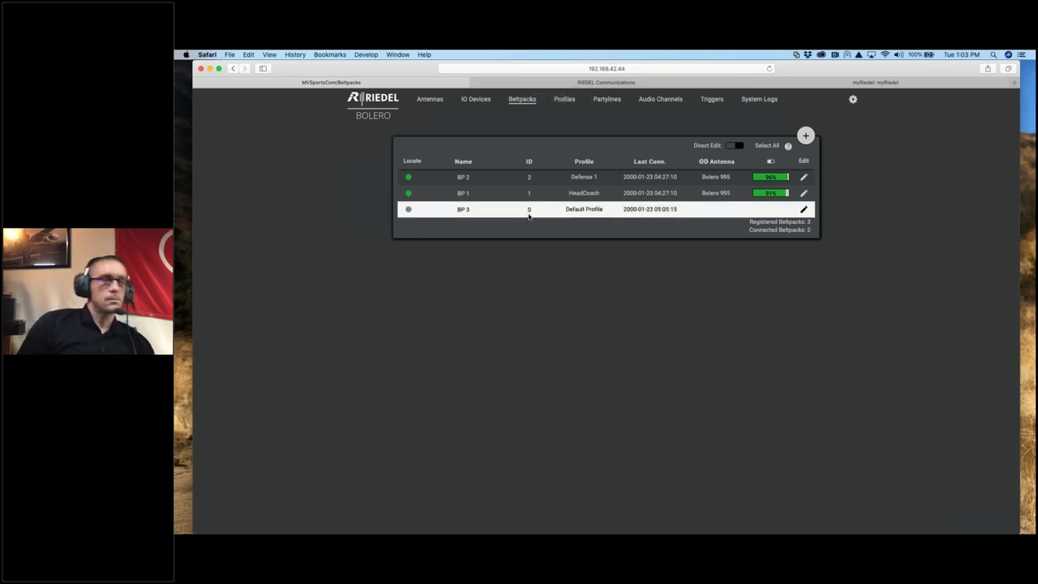
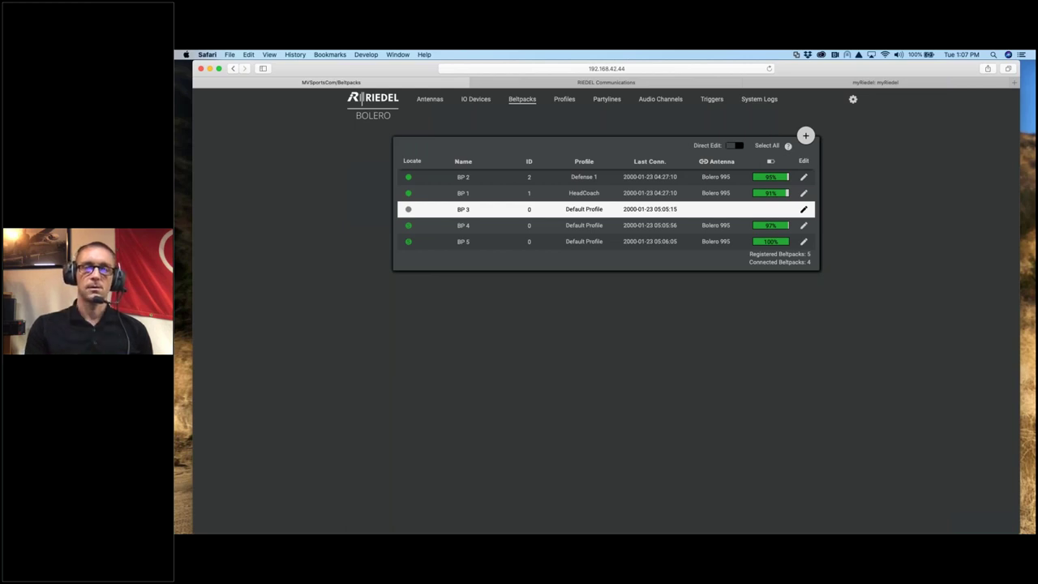
Switch from the Safari Bolero Beltpacks page to the Windows VM running Riedel Director
key(ctrl+Right)
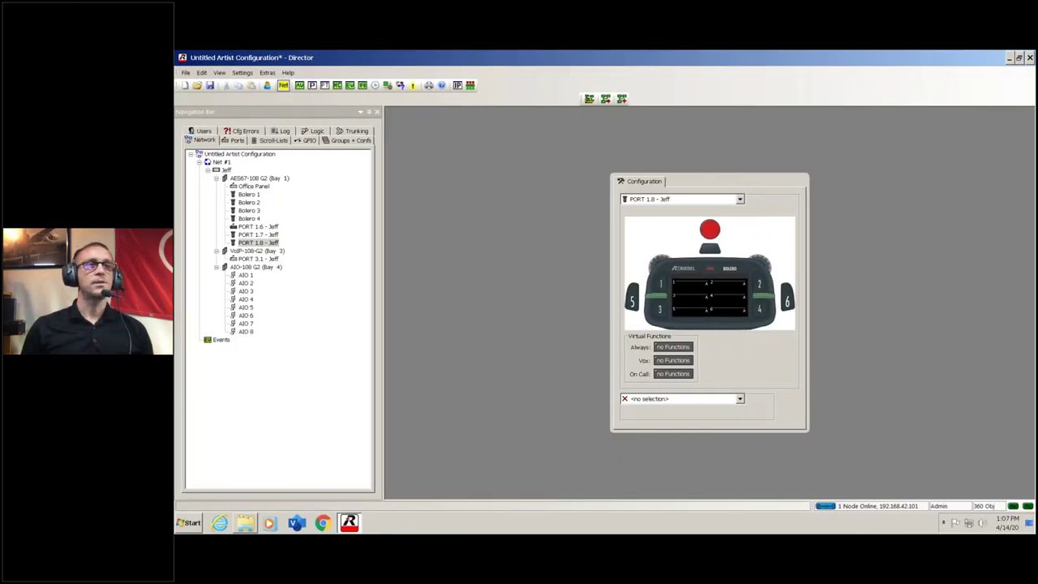
Display Bolero 1 and Bolero 2 side by side, assigning Pack 1 to Bolero 2's key 4
click(250, 194)
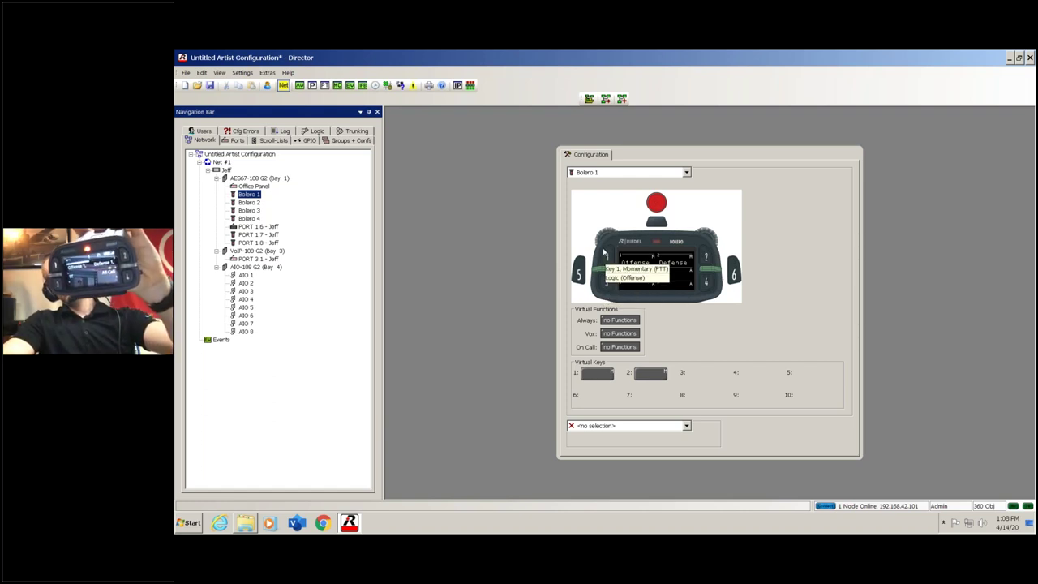
click(603, 240)
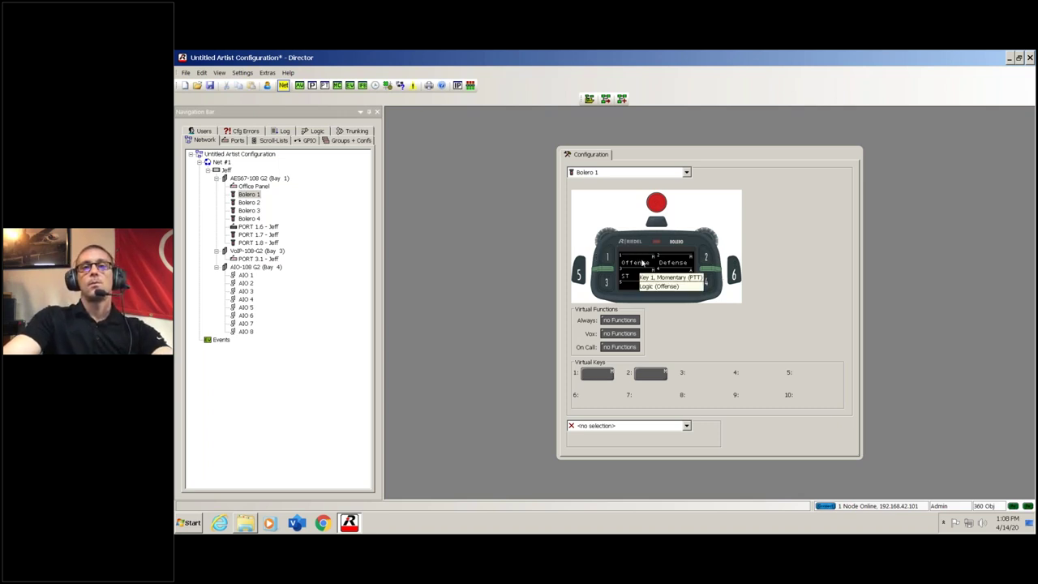
click(248, 203)
drag(248, 203, 678, 277)
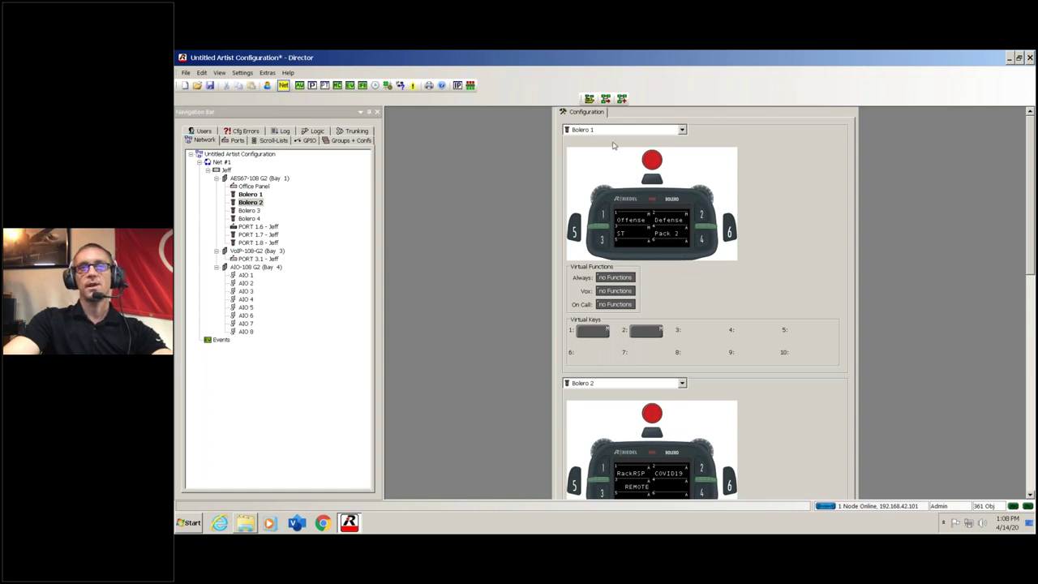
drag(606, 128, 681, 487)
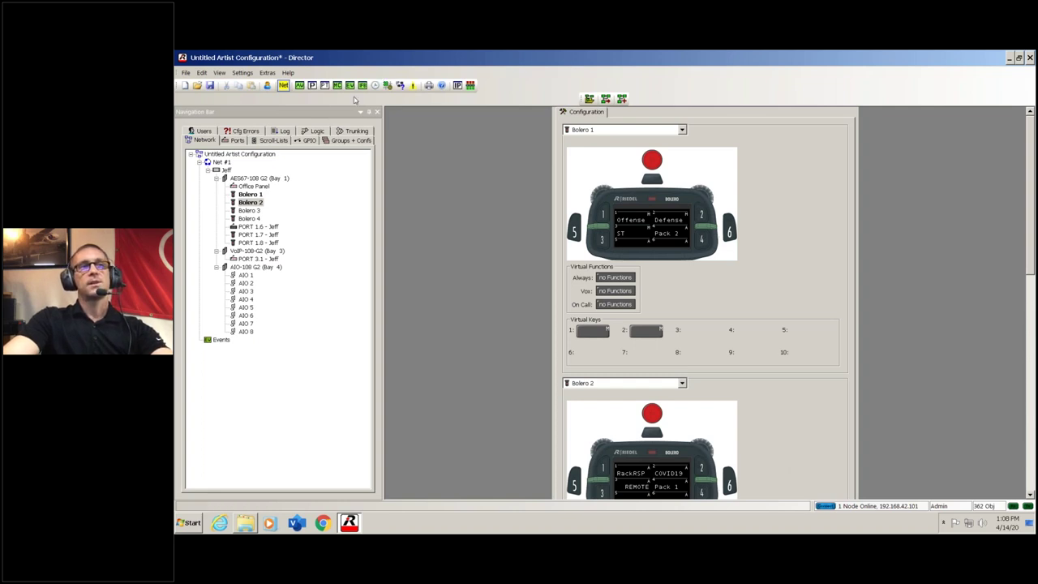
click(356, 142)
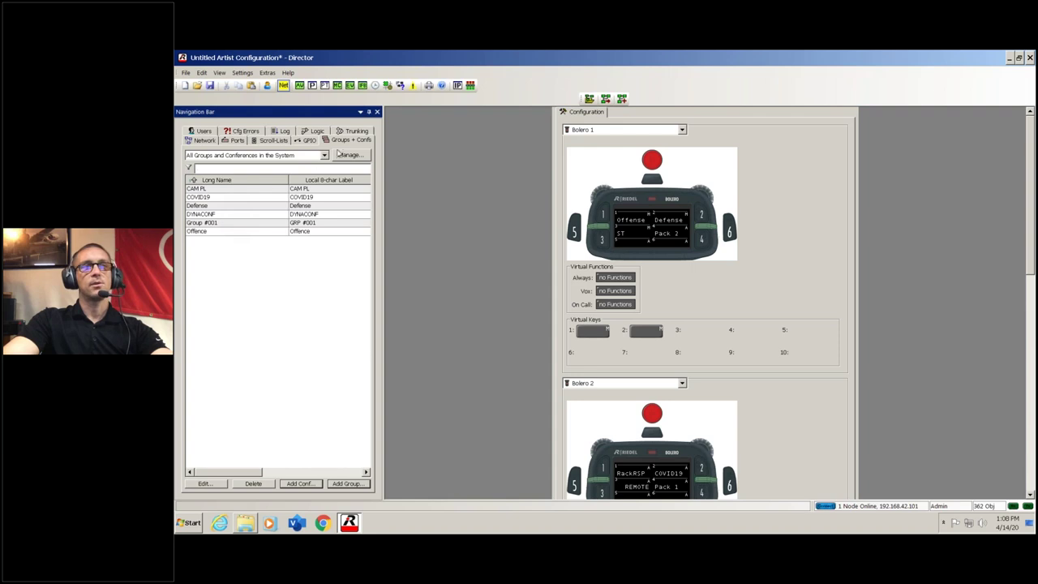
Add Conference #001 with a person's first name as Long Name and its possessive as 8-char Label
click(299, 484)
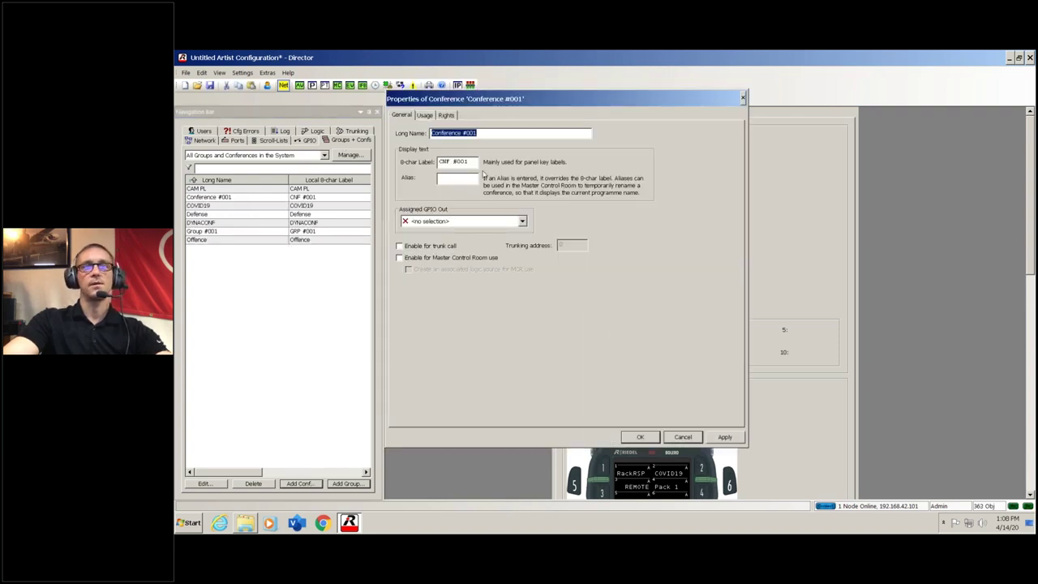
text(Kelly)
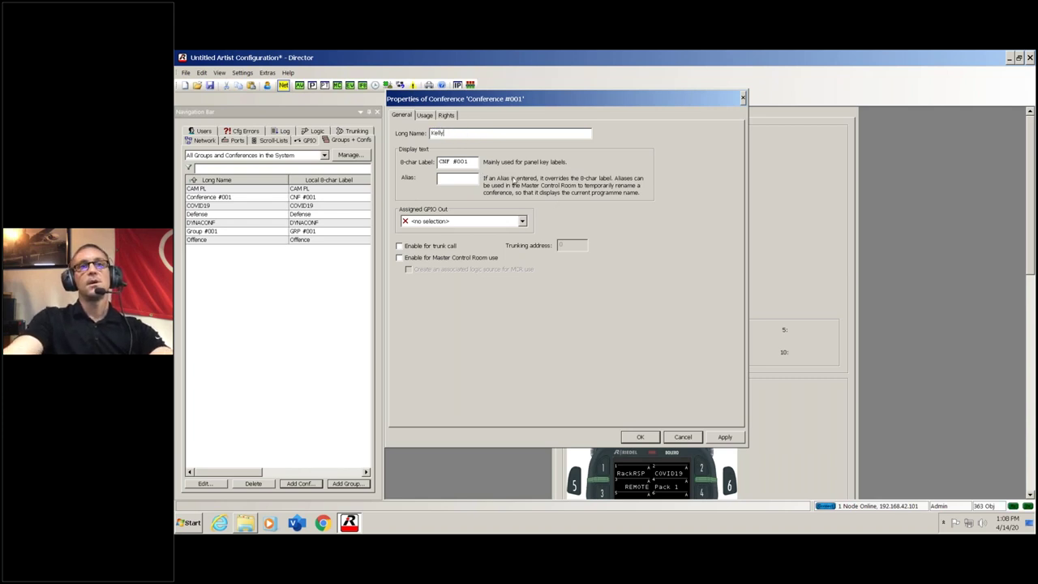
drag(452, 132, 422, 131)
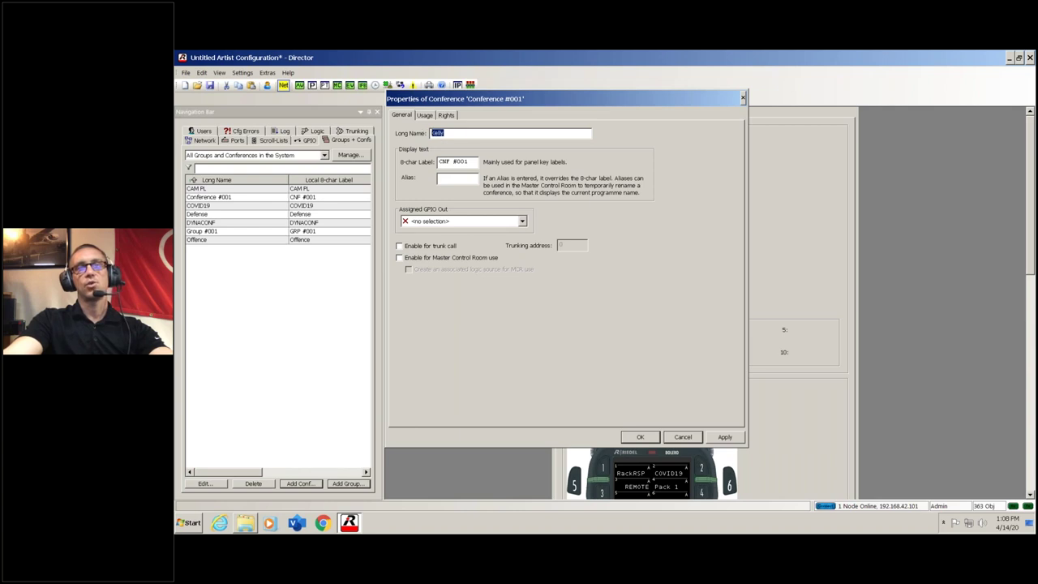
drag(476, 161, 439, 161)
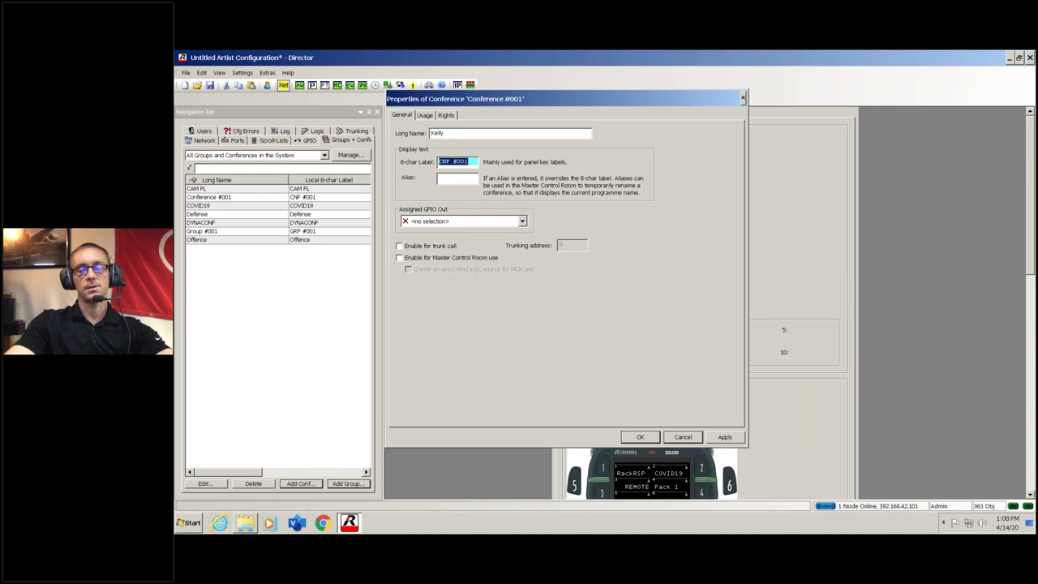
text(Ke)
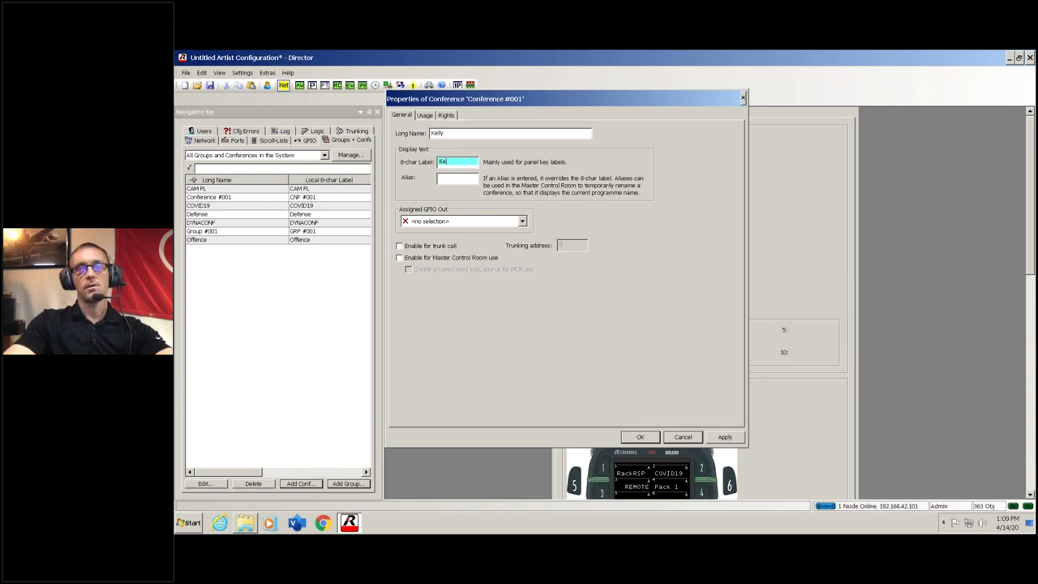
text(llys)
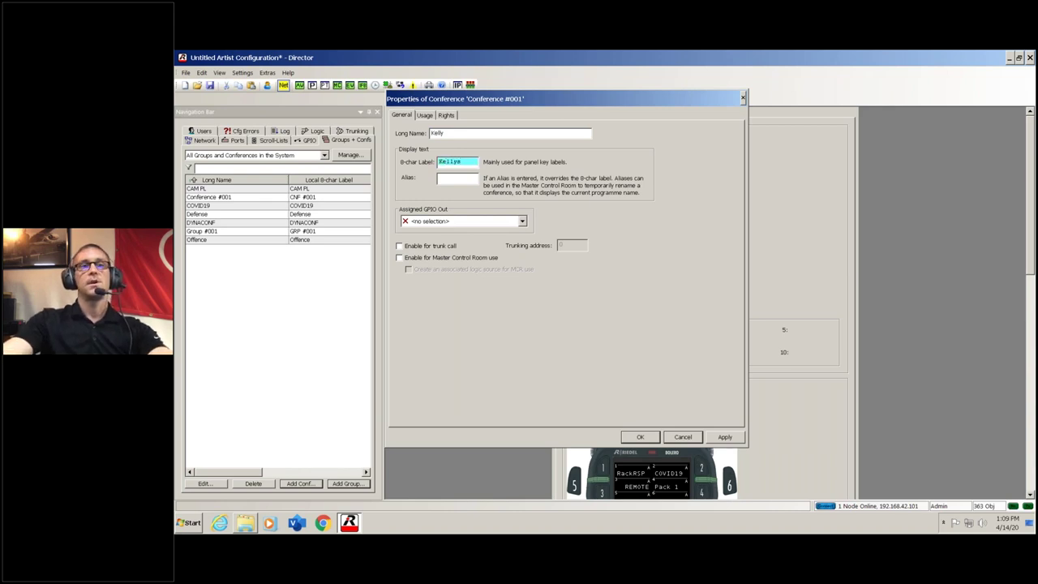
key(BackSpace)
text('s)
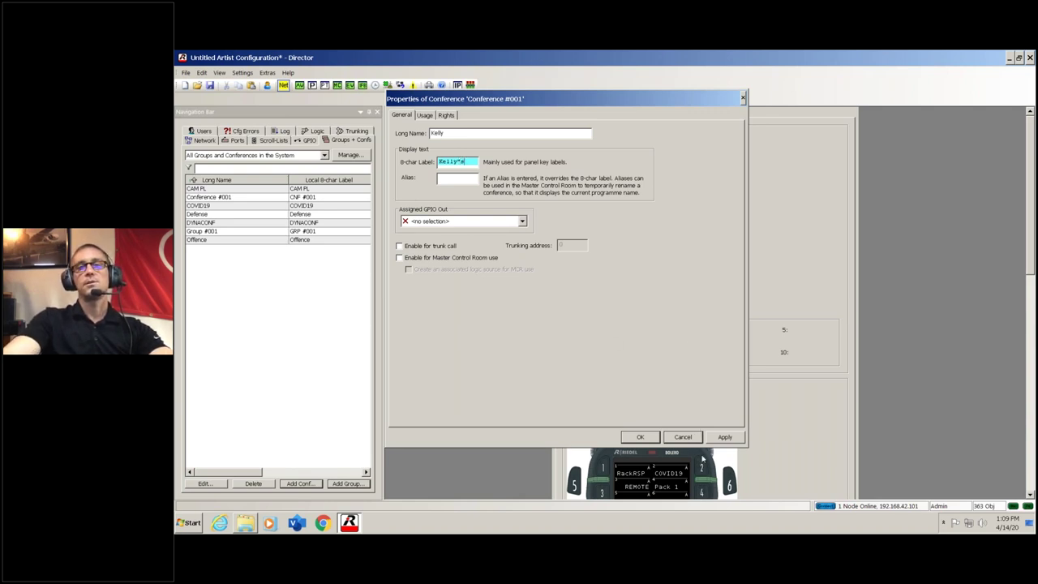
click(649, 437)
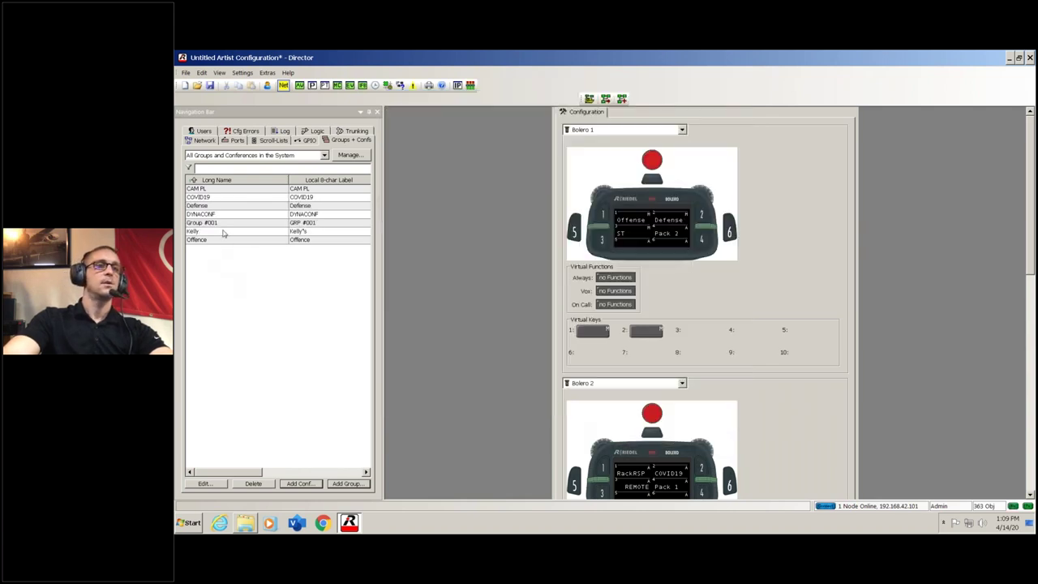
Assign the new conference to a Bolero 1 key and save the changes to Artist (merge)
click(225, 233)
drag(637, 242, 636, 243)
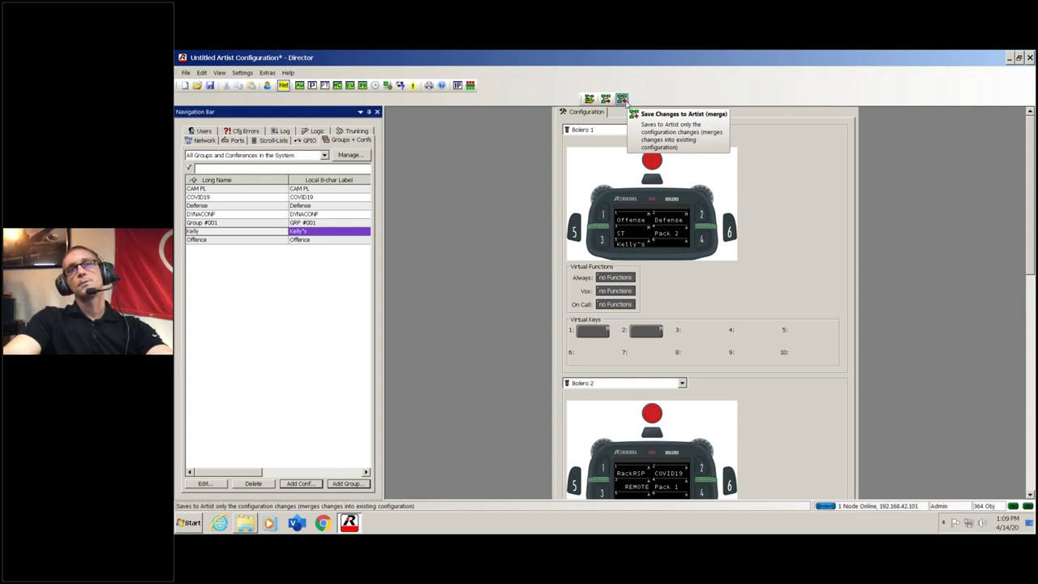
click(622, 100)
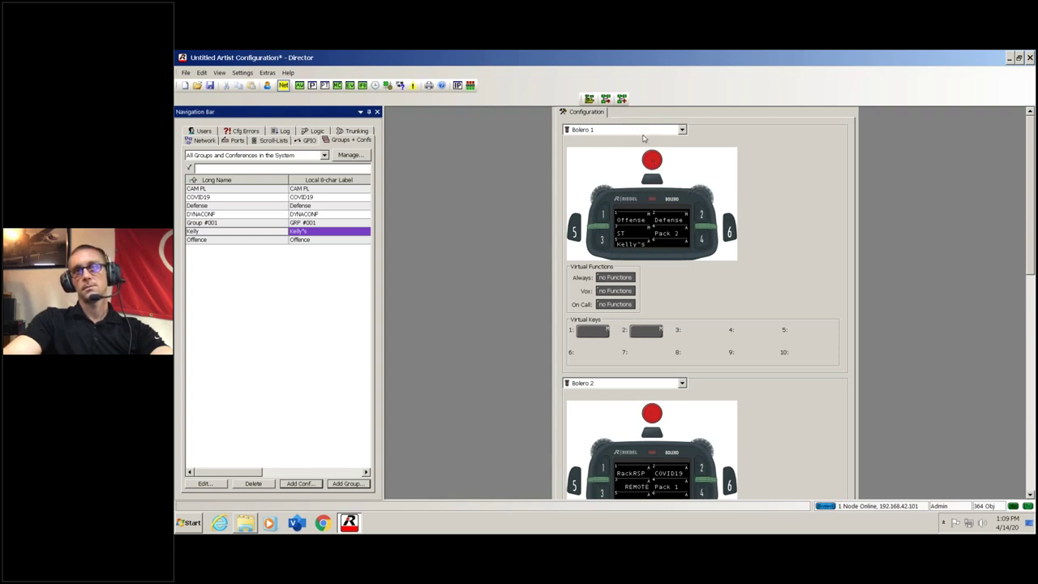
click(643, 137)
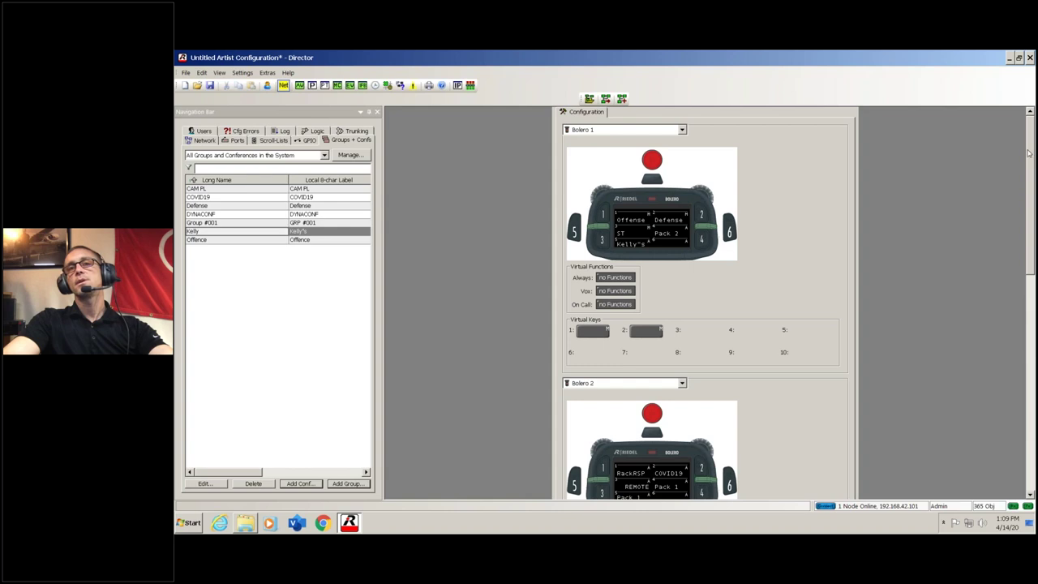
scroll(949, 196, down, 2)
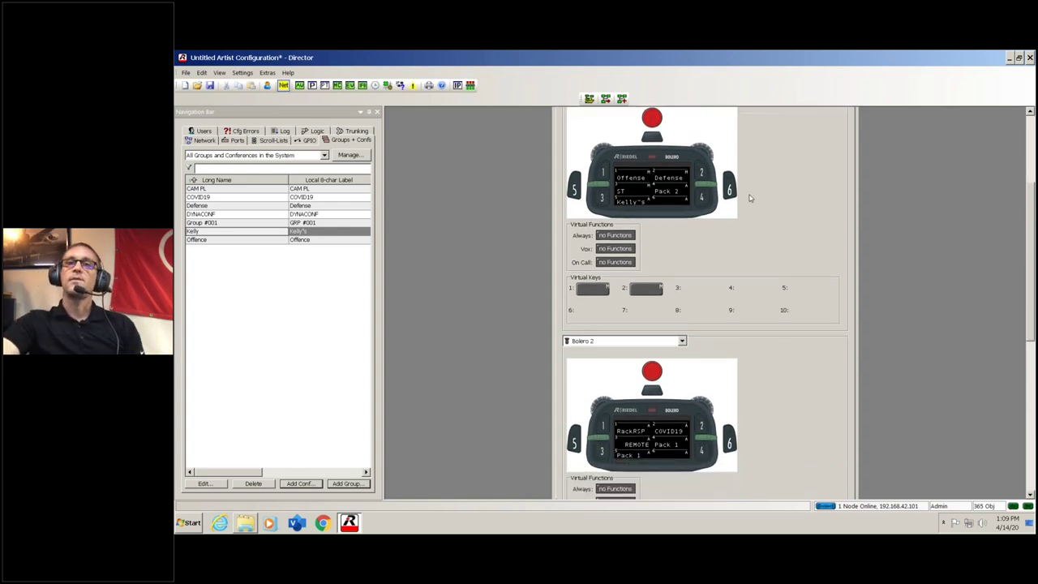
Move the Pack 2 call from key 4 to other keys on Bolero 1
right_click(673, 202)
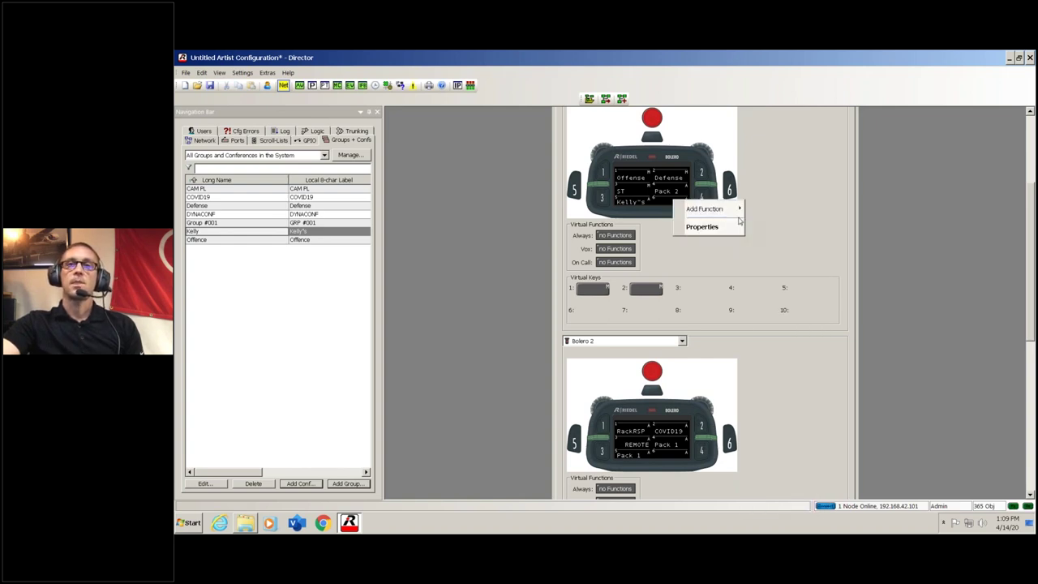
mouse_move(738, 214)
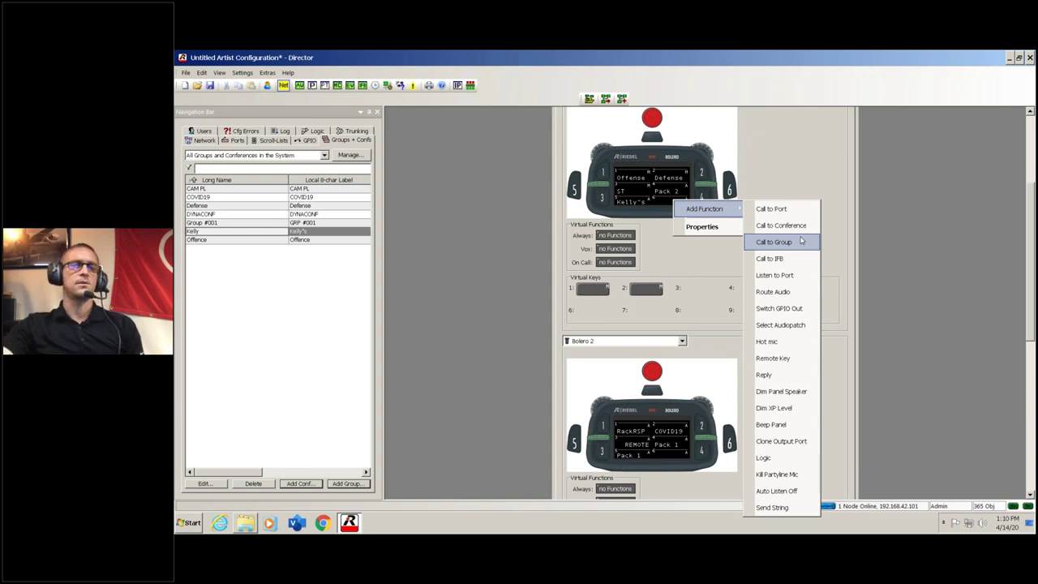
click(667, 195)
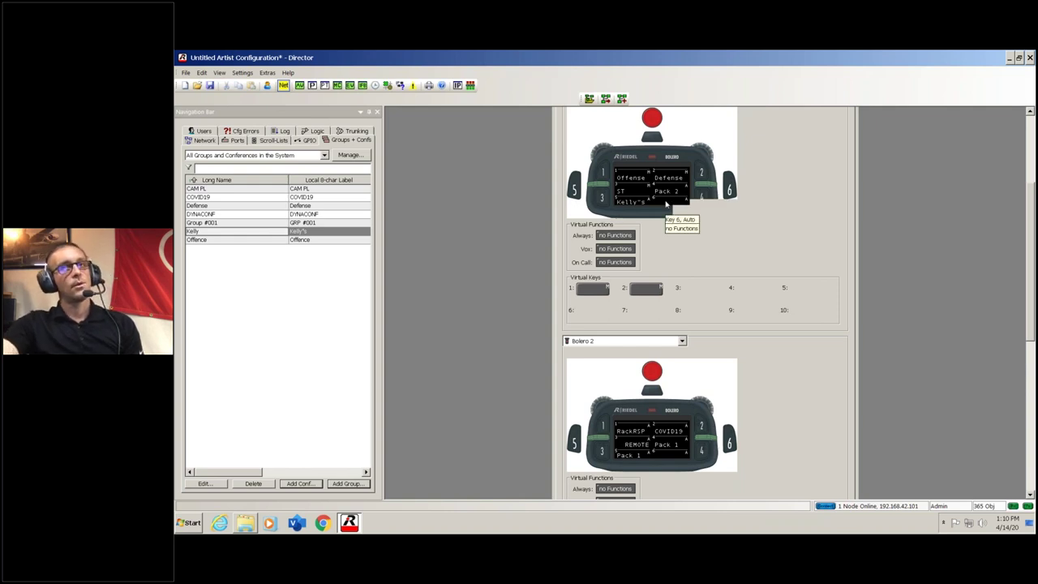
mouse_move(654, 197)
mouse_down()
mouse_move(610, 191)
mouse_move(635, 191)
mouse_up()
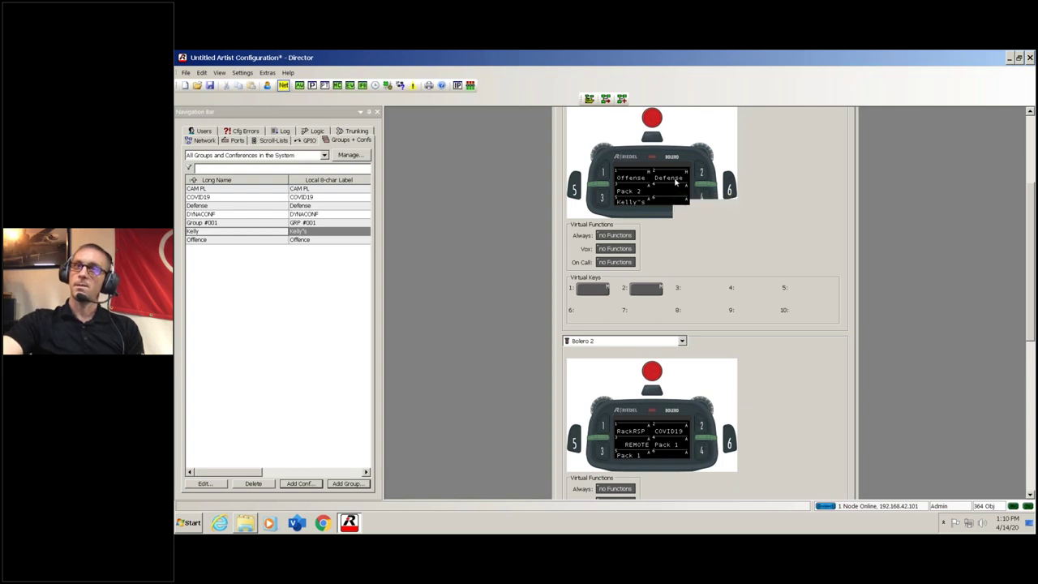
drag(670, 193, 639, 179)
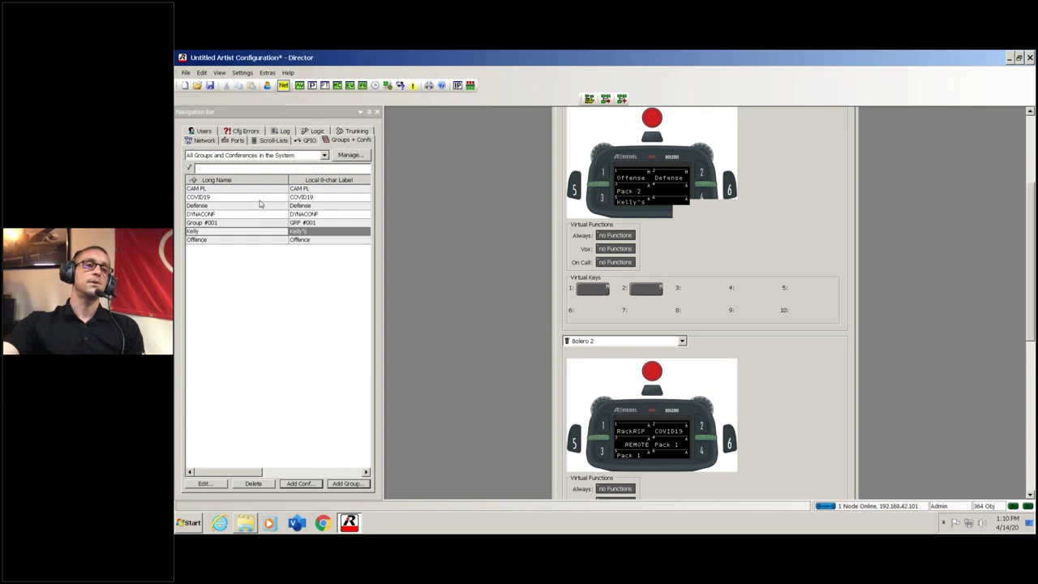
Assign the new conference to key 1 and delete the Pack 2 call
drag(226, 234, 637, 185)
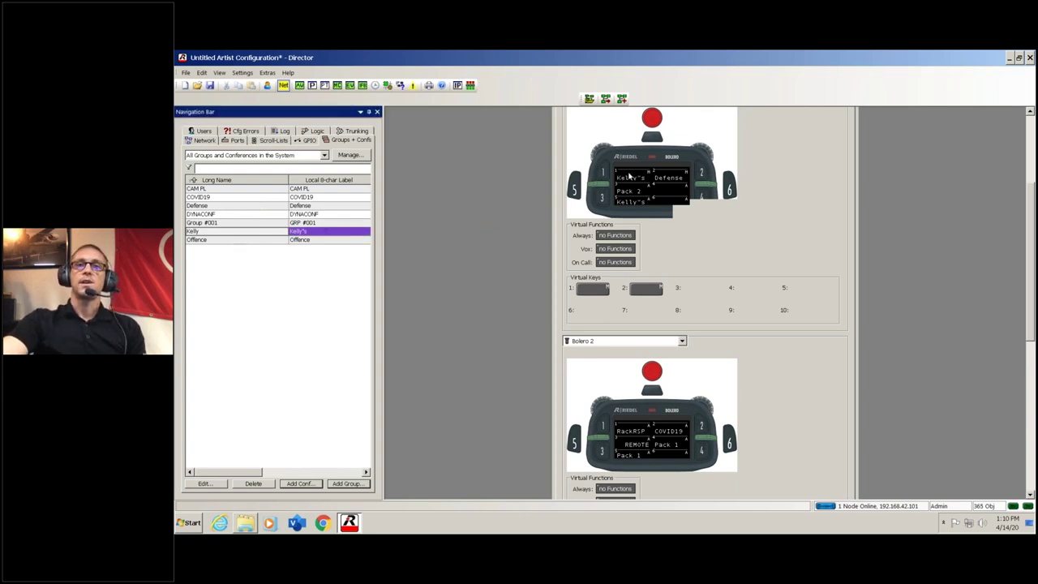
click(631, 176)
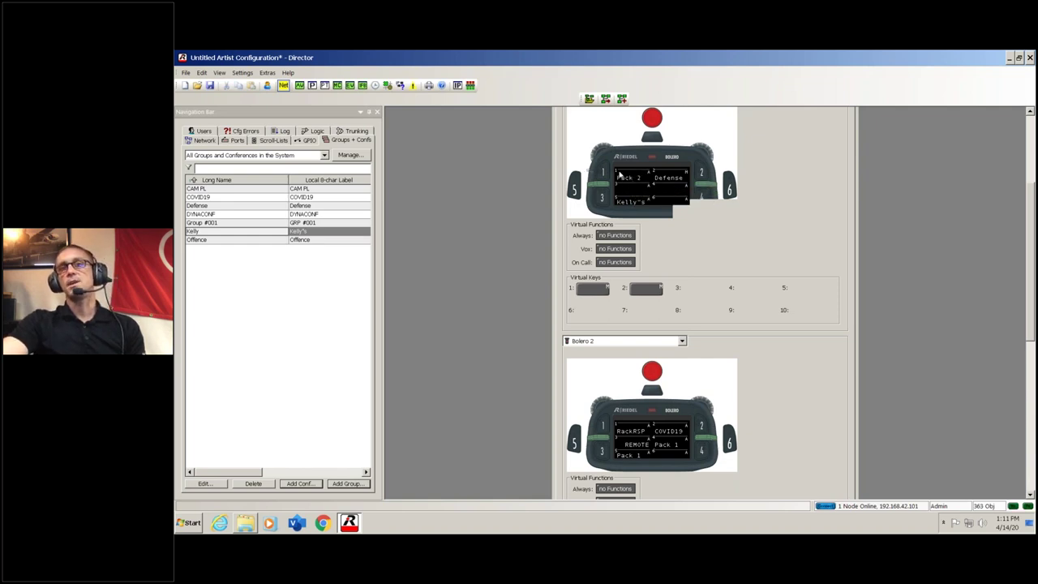
key(Delete)
key(Delete)
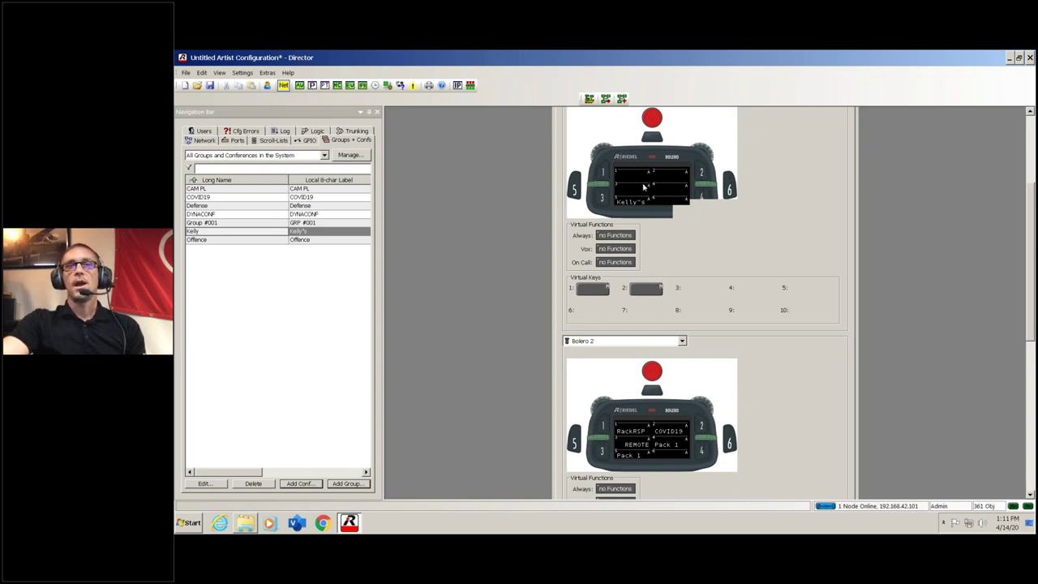
Add a Call to Conference function with destination Defense to Bolero 1's key 1
right_click(639, 179)
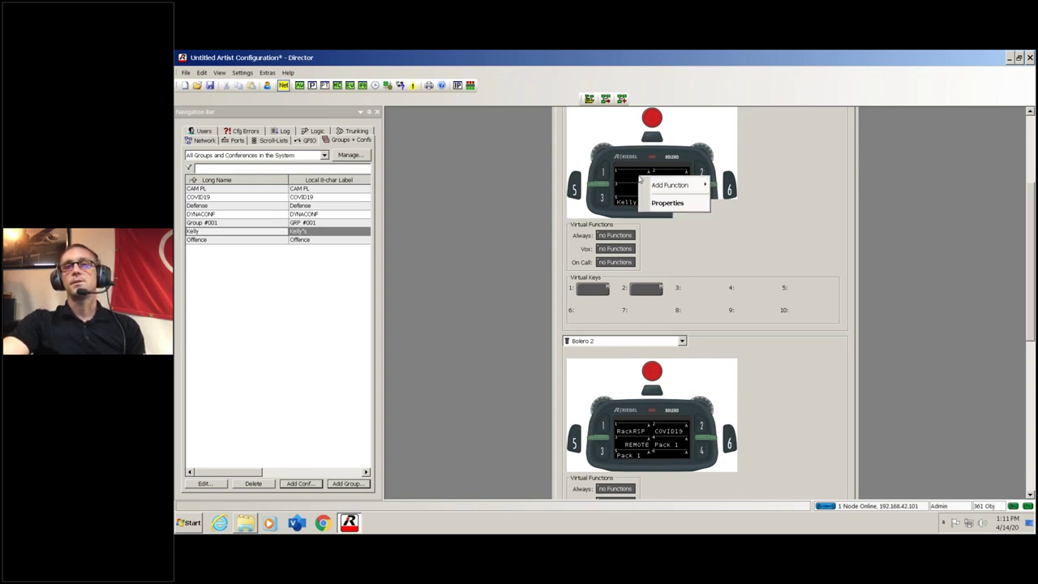
mouse_move(665, 188)
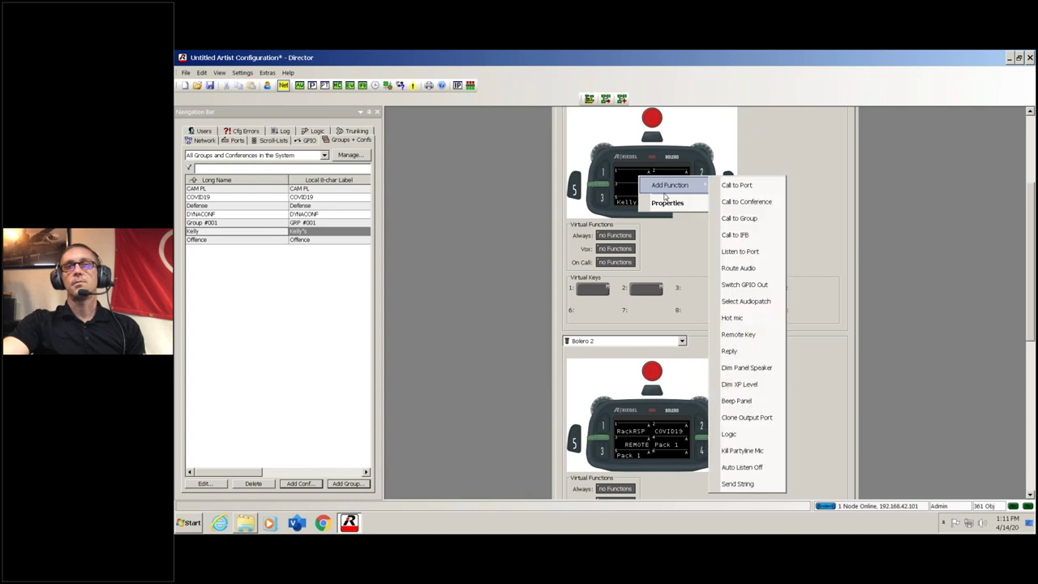
click(745, 201)
click(527, 135)
click(528, 168)
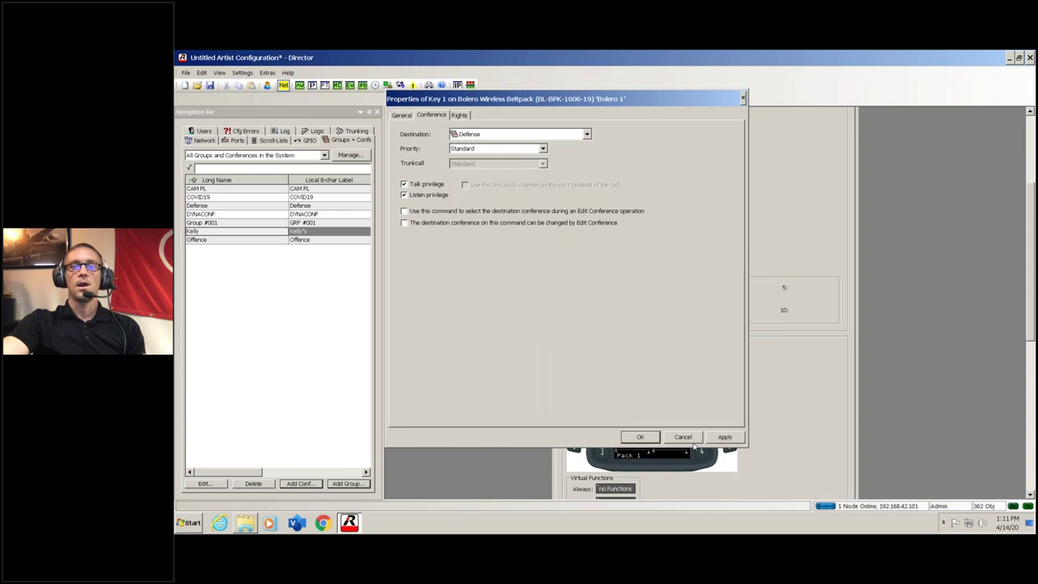
click(640, 436)
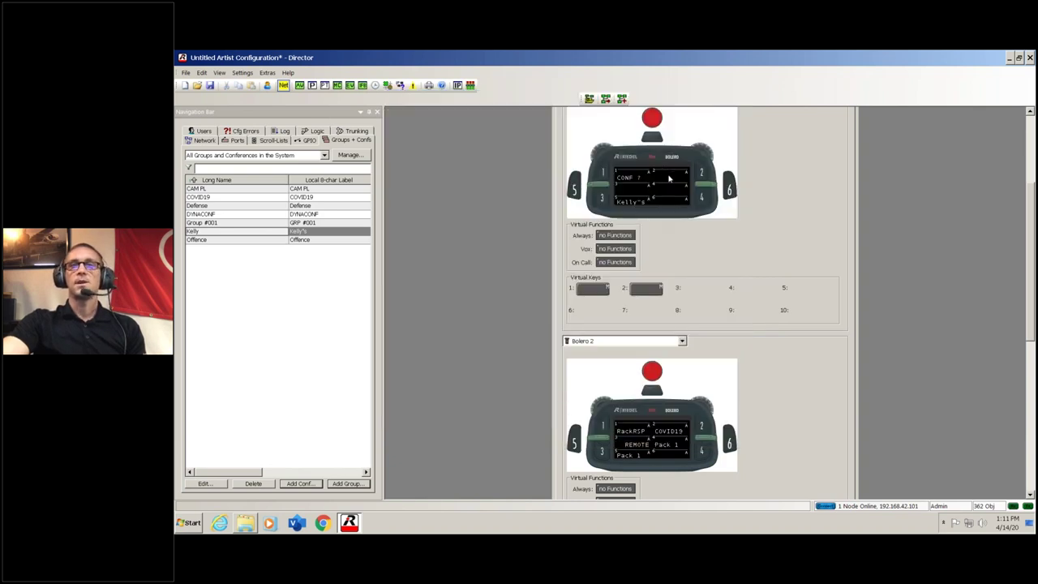
Delete the conference function from key 1, leaving all Bolero 1 keys empty
right_click(670, 175)
mouse_move(711, 184)
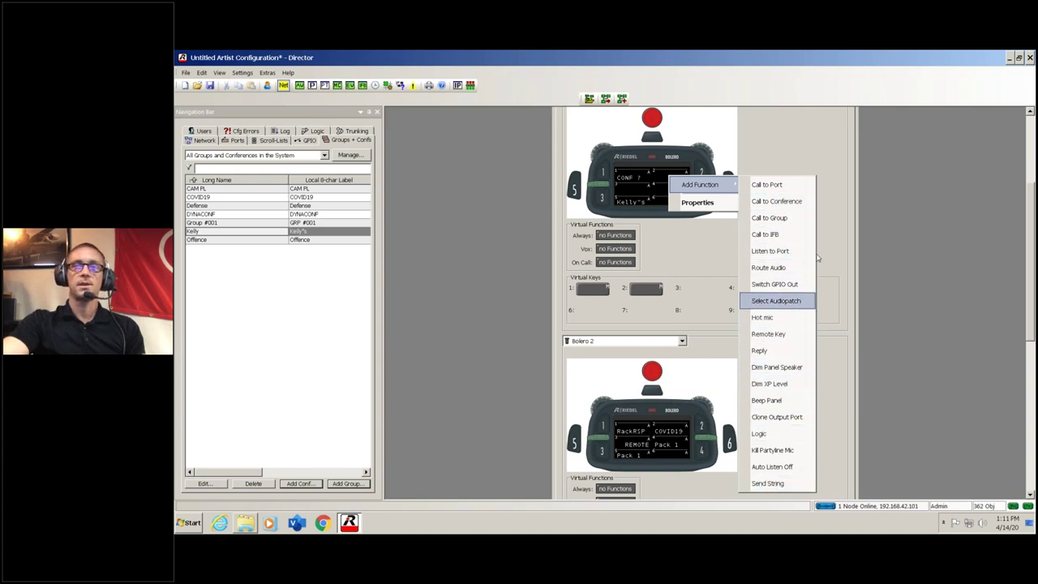
click(753, 147)
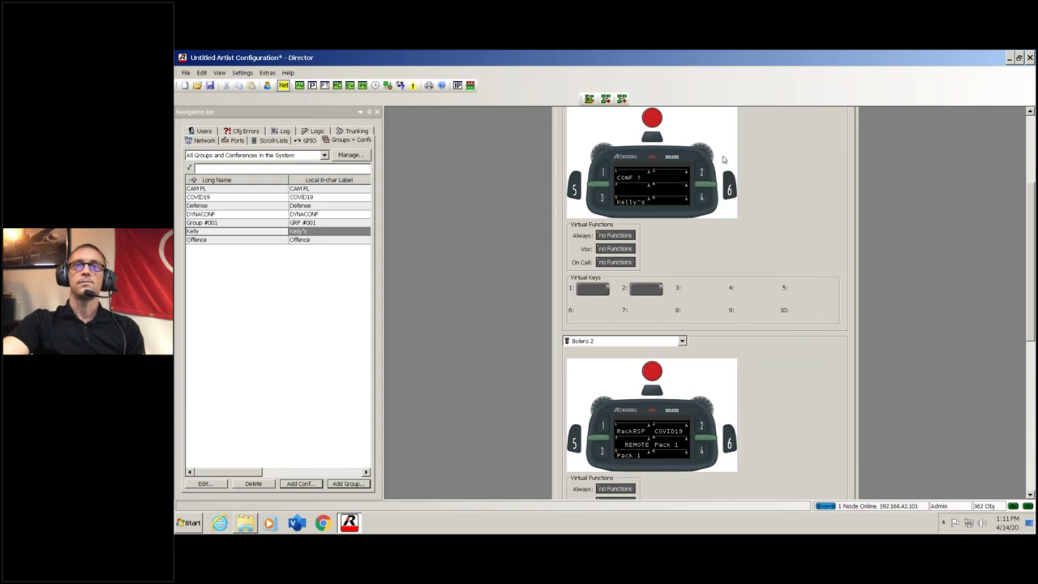
key(Delete)
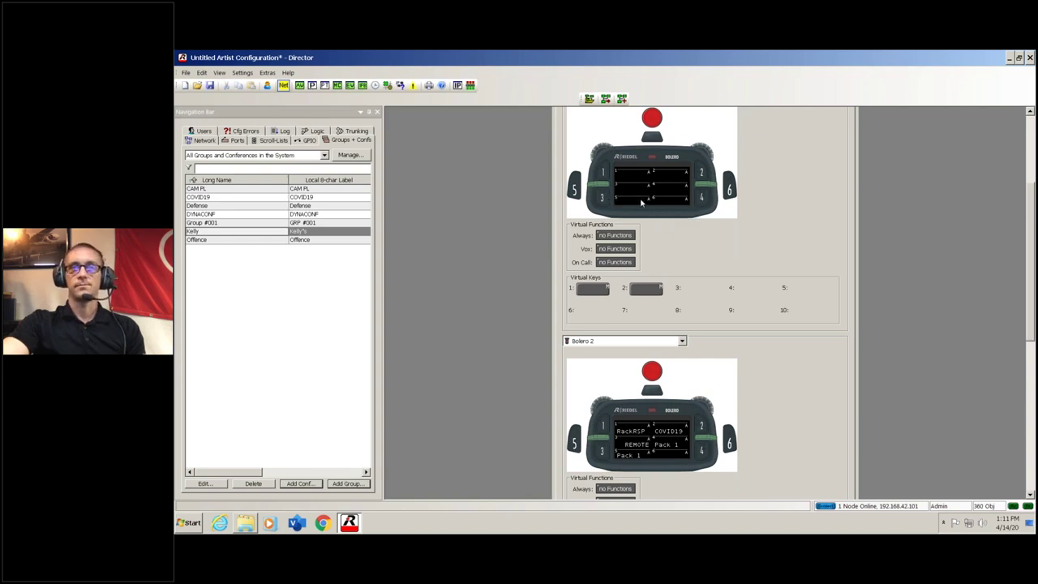
Reconnect to the Artist system, discarding unsaved local changes, and log in
click(588, 99)
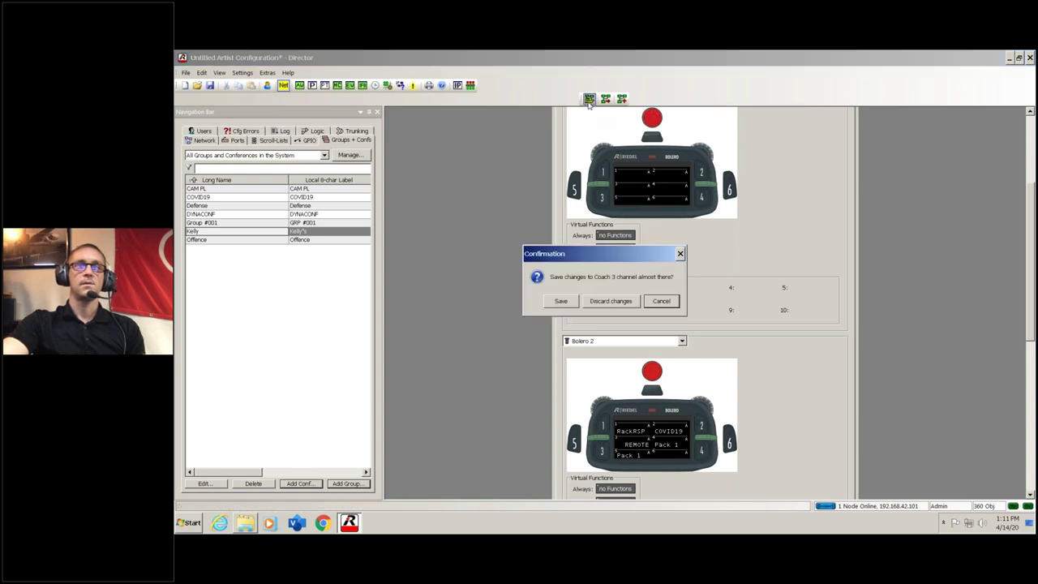
click(613, 300)
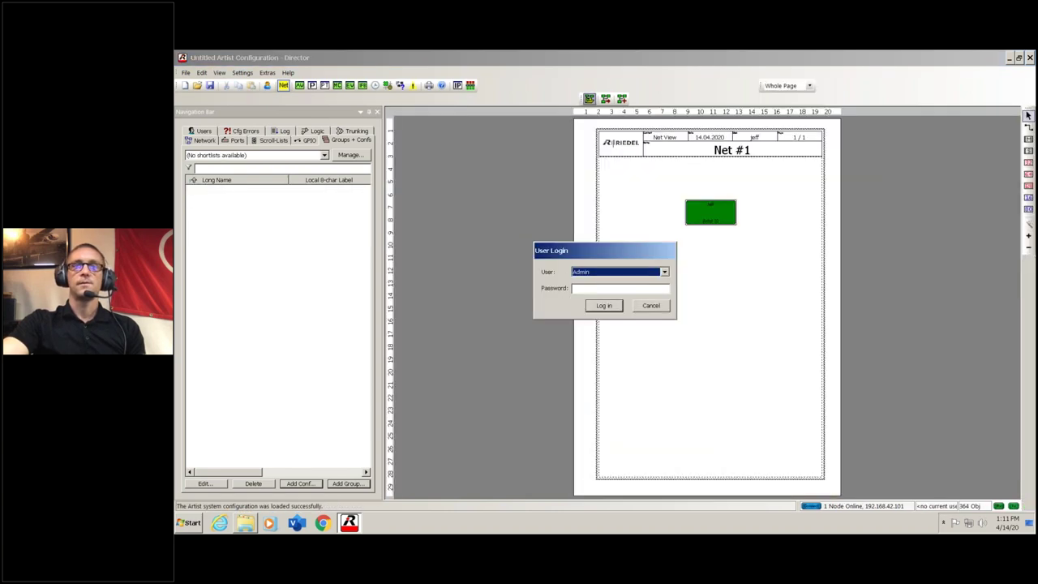
click(618, 305)
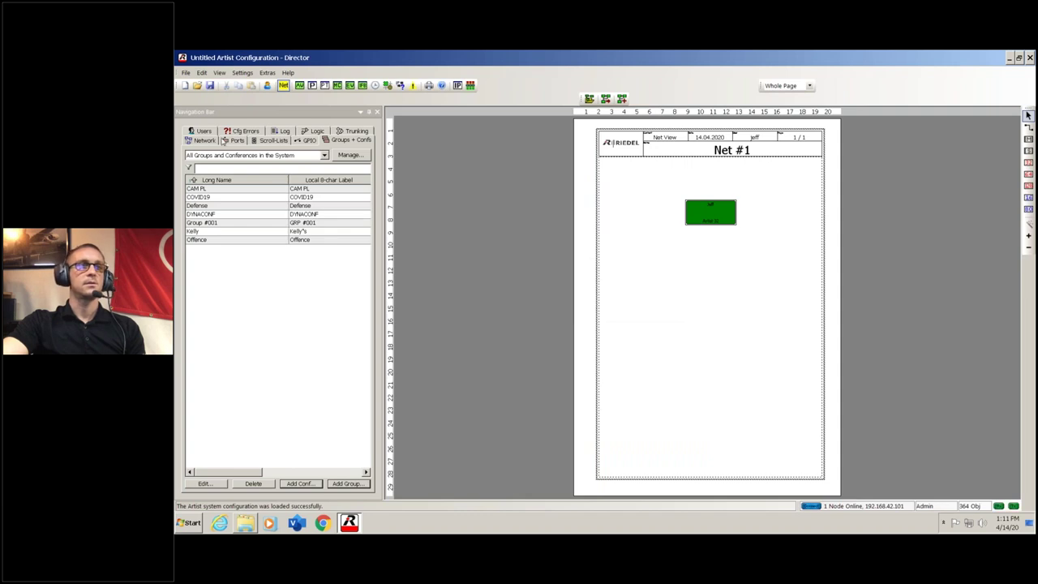
Reopen Bolero 1's key configuration from the Network tree, then return to the Bolero web page
click(204, 140)
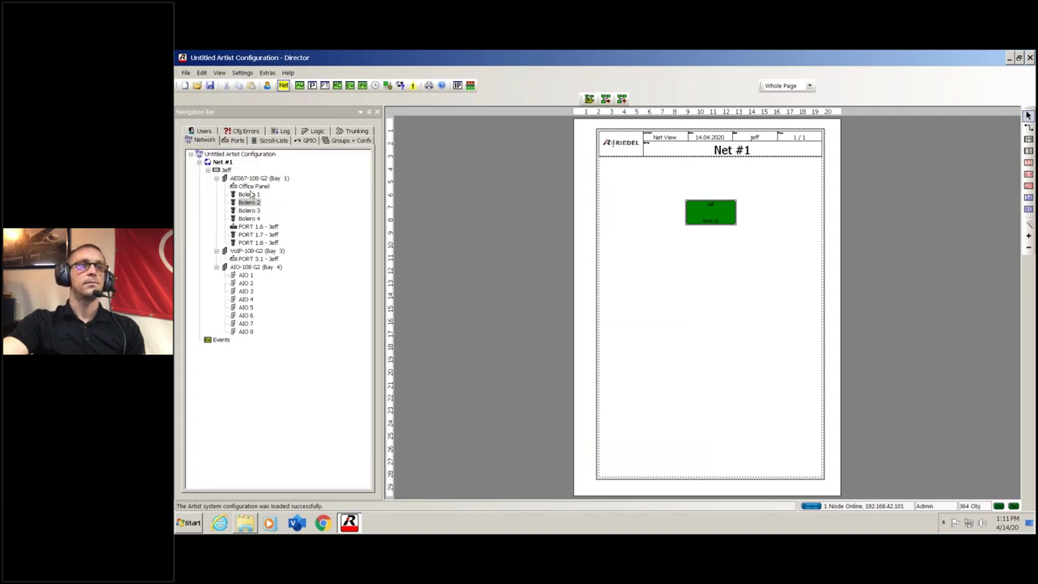
click(250, 194)
double_click(249, 194)
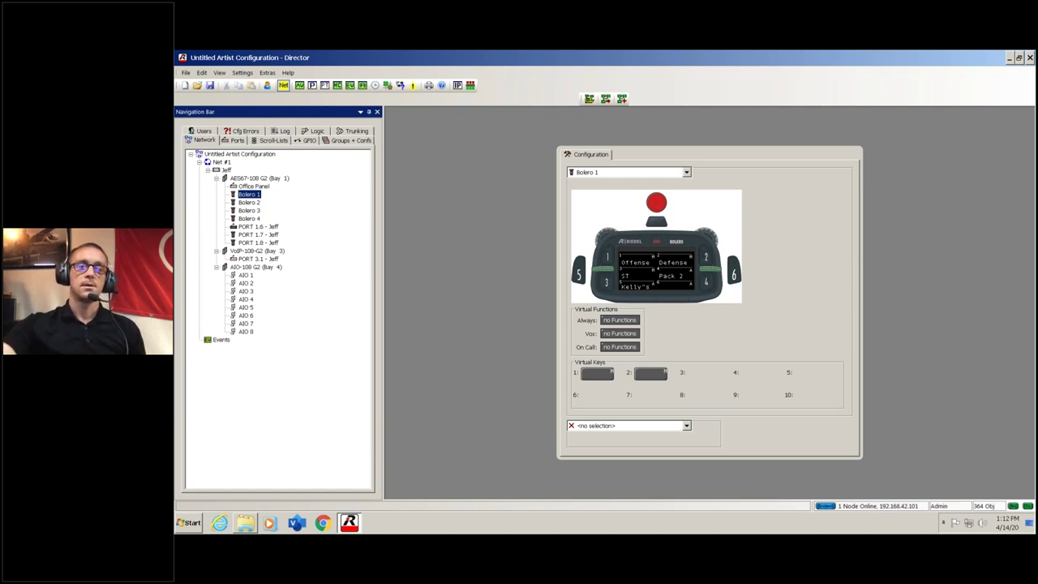
key(ctrl+Left)
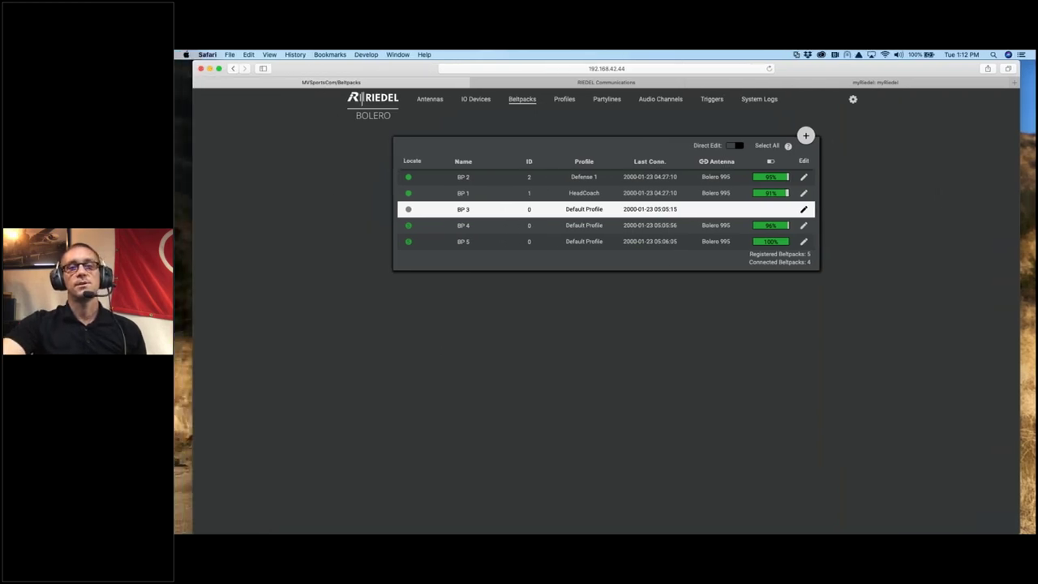
Start the DECT PRES MODIFIED slide show from its Bolero in Compound RF Environments title slide
key(super+Tab)
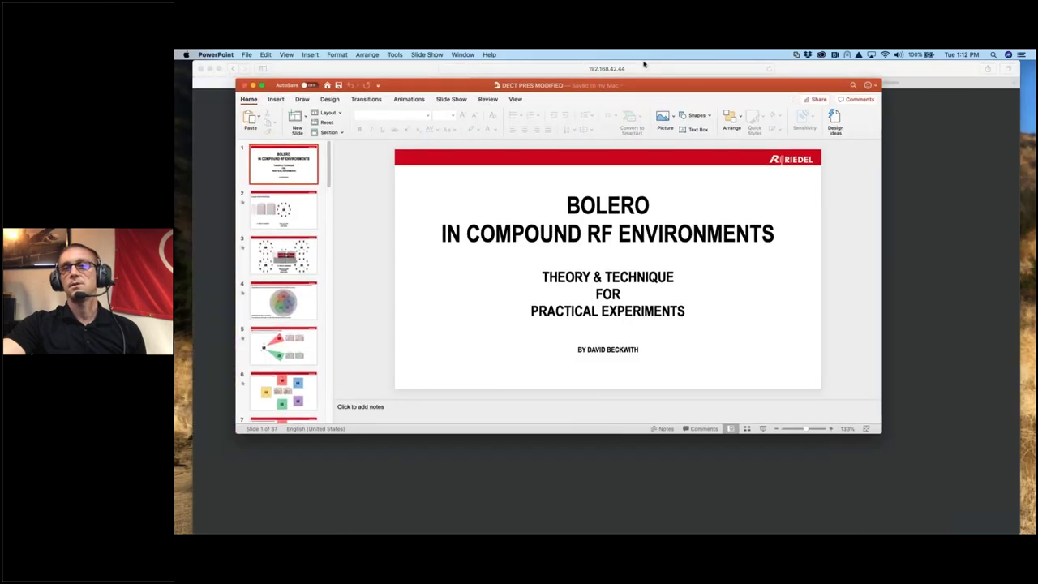
click(774, 411)
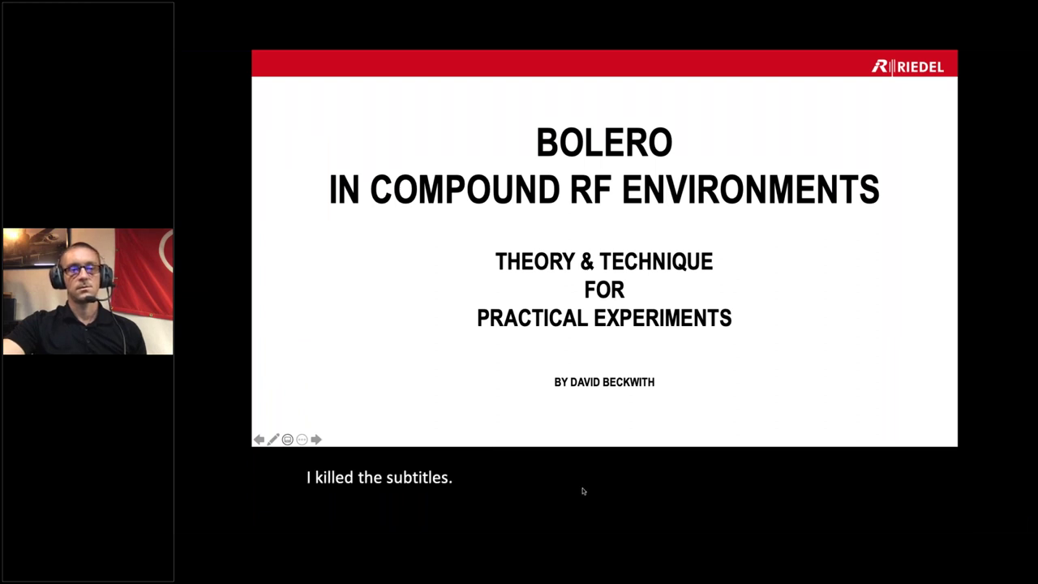
key(j)
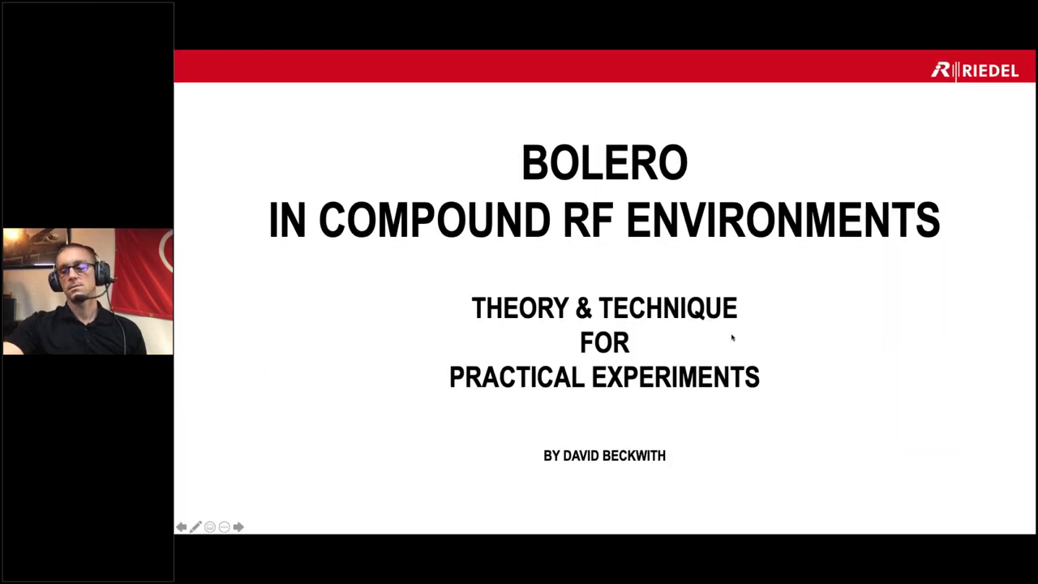
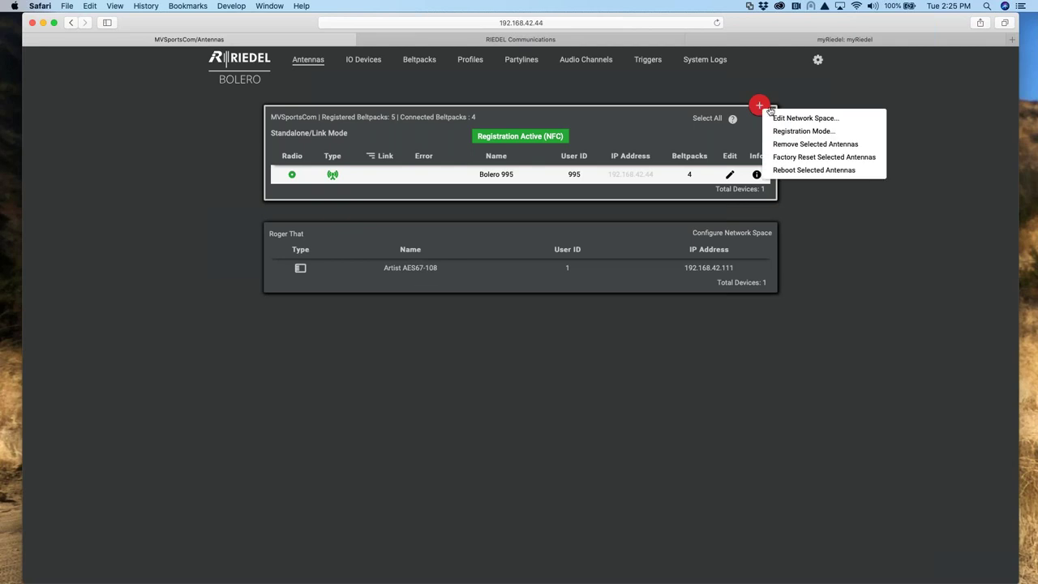
Review the network space settings without changes, then view Bolero 995's antenna information
click(772, 116)
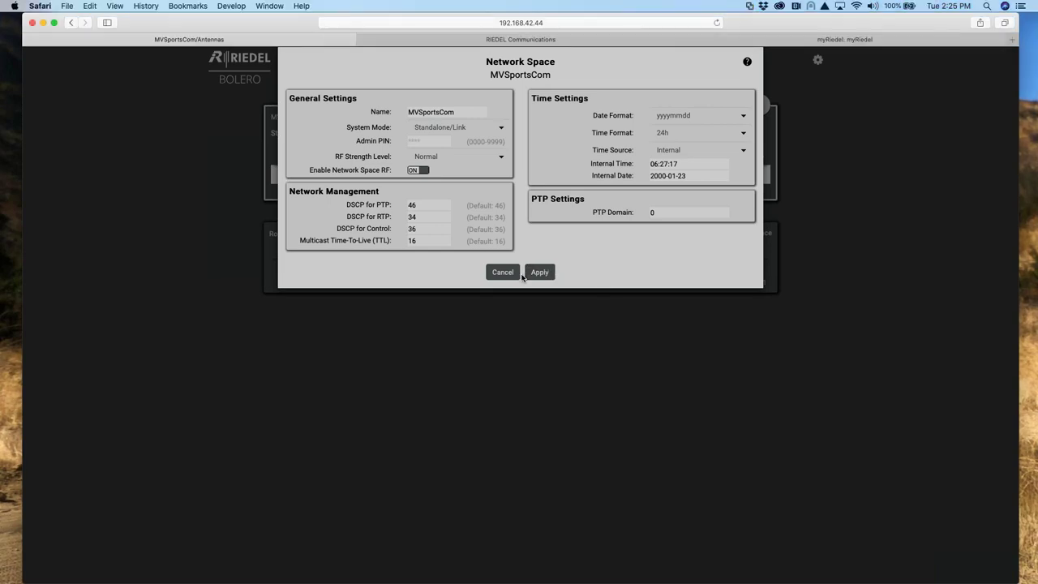
click(505, 273)
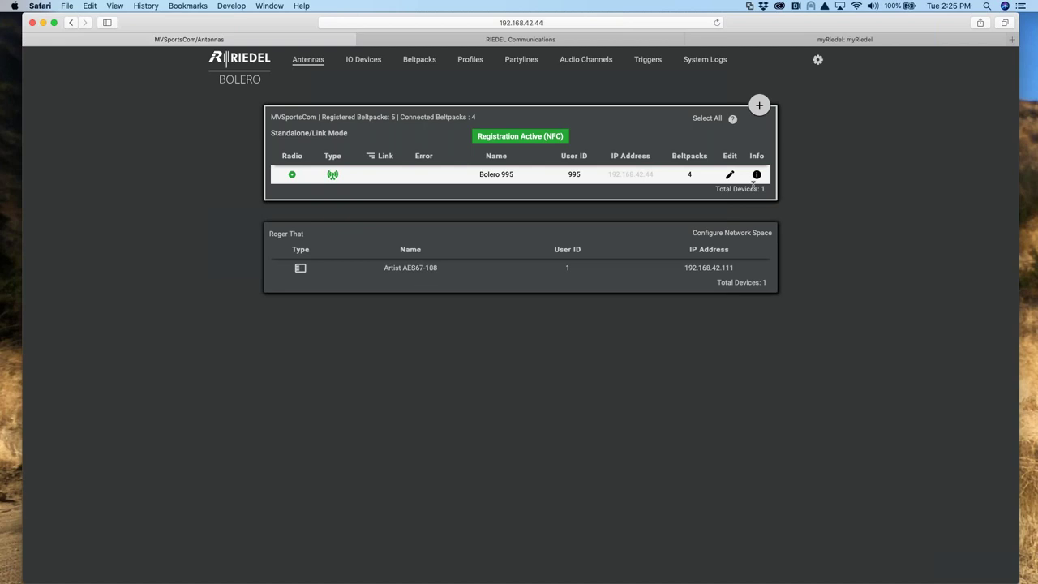
click(757, 174)
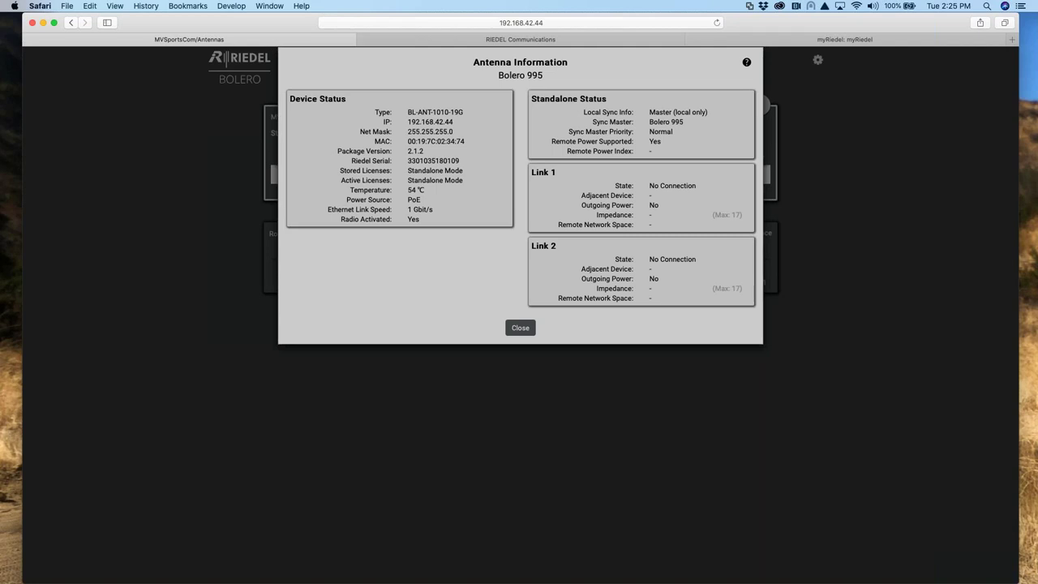
key(ctrl+Right)
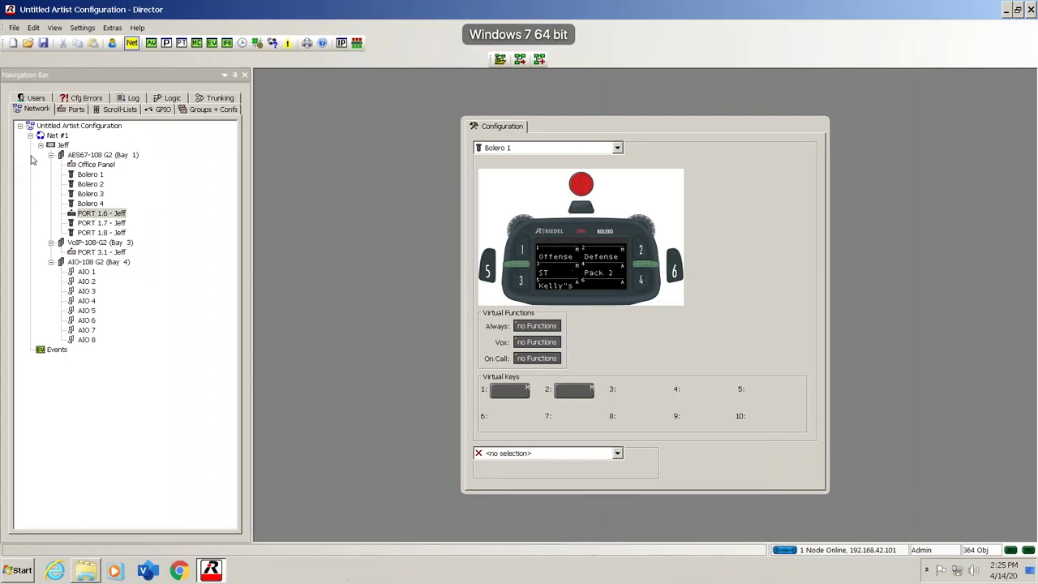
In the AES67-108 G2 card properties, replace PTP Priority 2 value 126 with 0 and update Artist
right_click(82, 154)
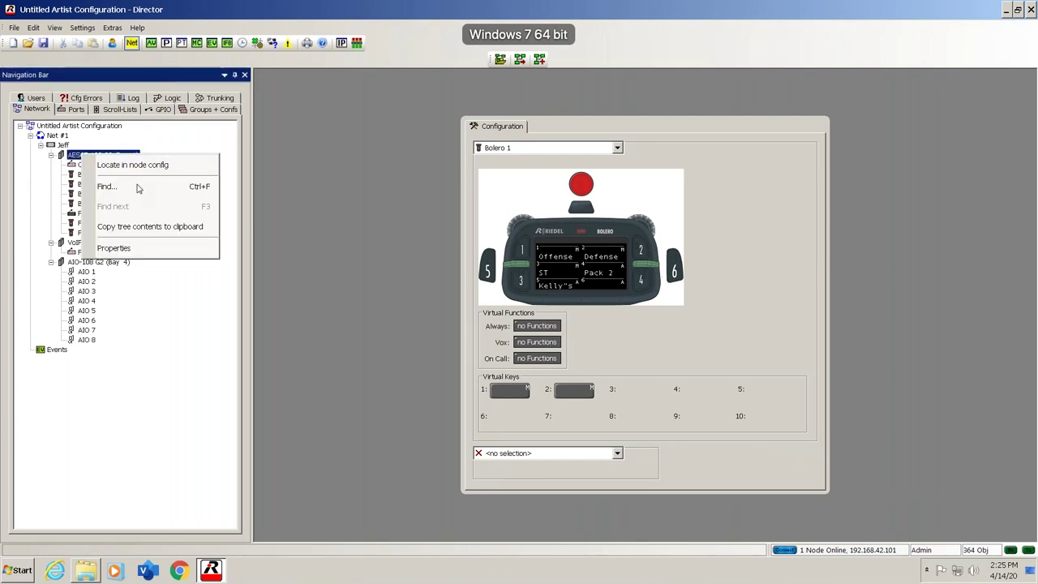
click(168, 246)
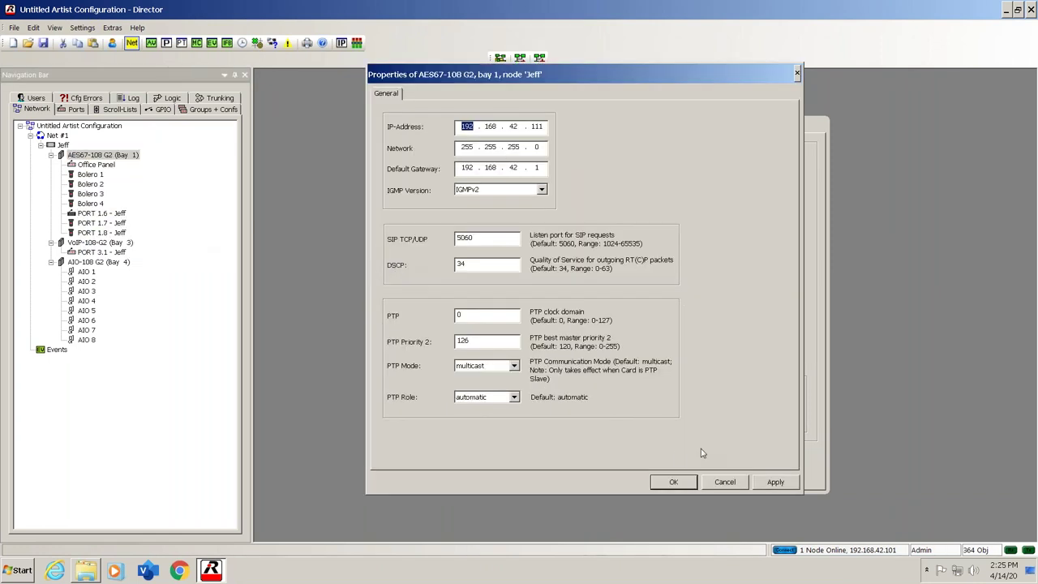
double_click(503, 345)
text(0)
click(685, 485)
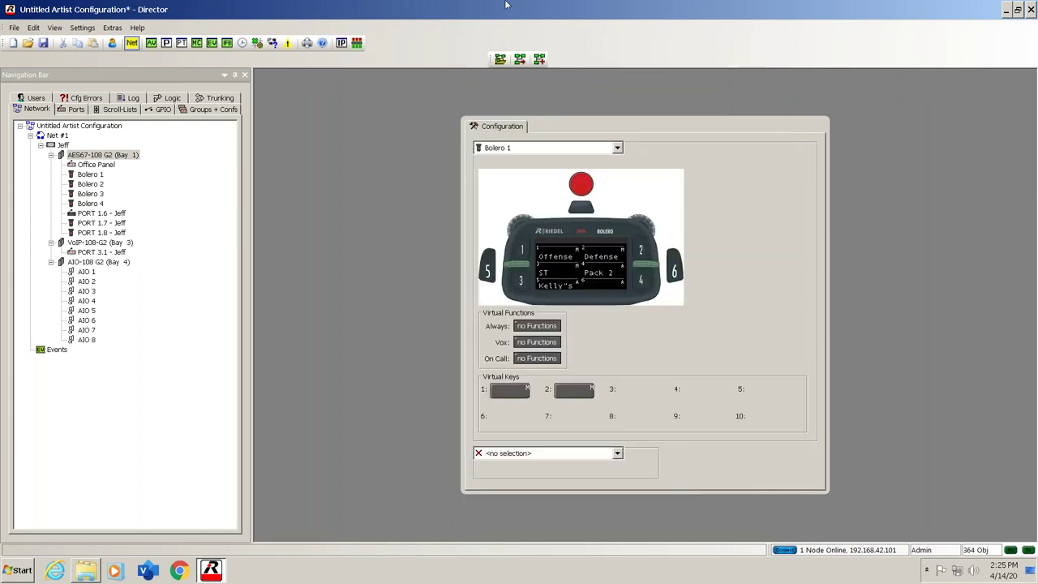
click(540, 61)
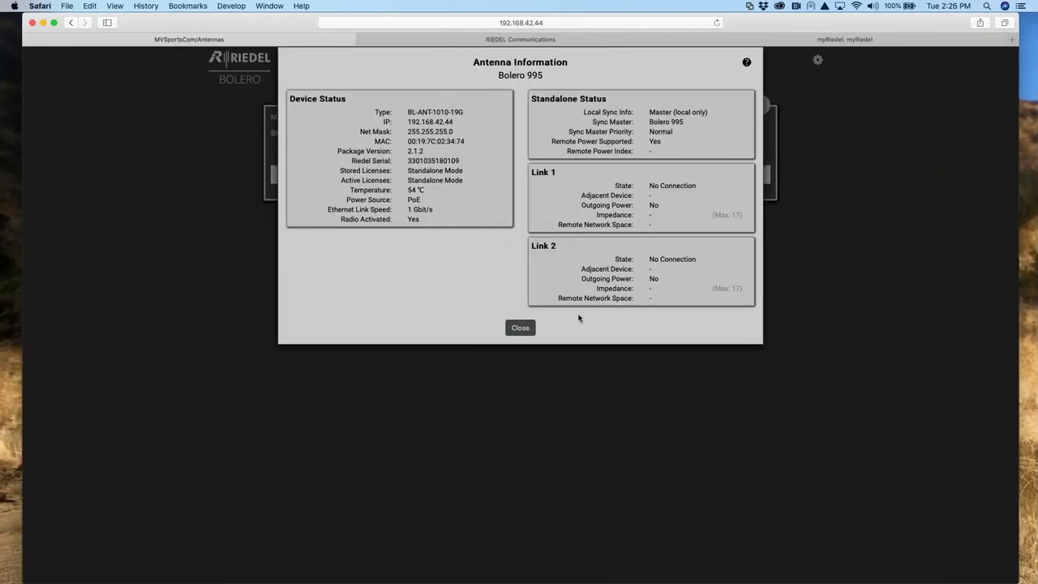
Reopen Bolero 995's antenna information to confirm Master (local only) sync with no link connections
click(521, 329)
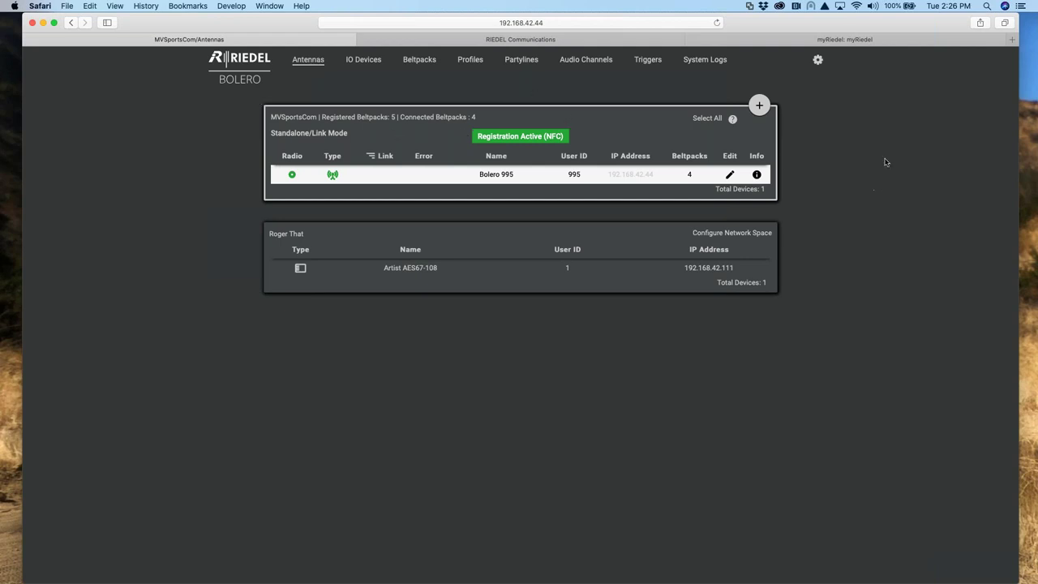
click(757, 175)
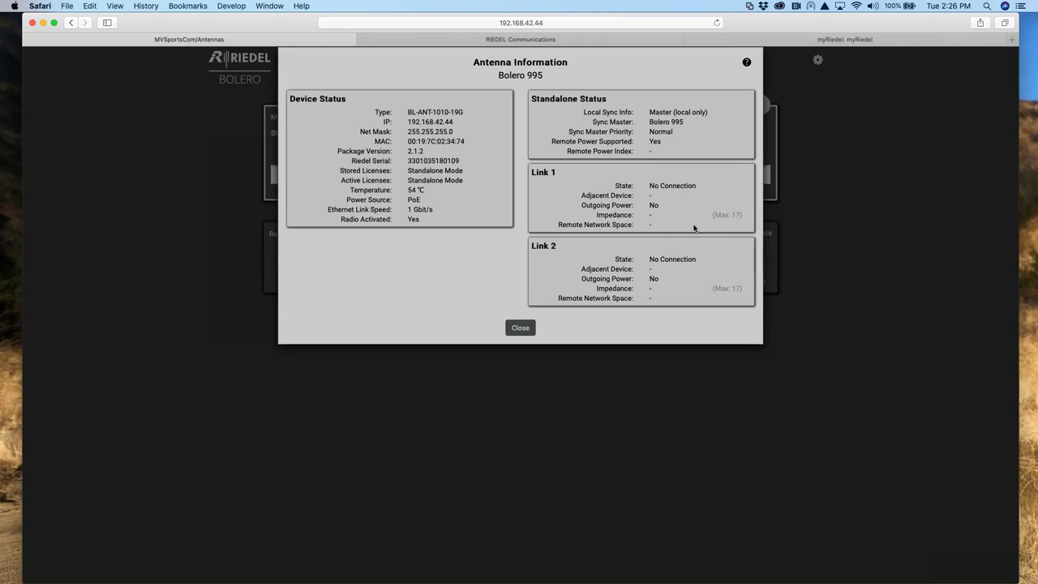
drag(648, 114, 730, 113)
click(515, 326)
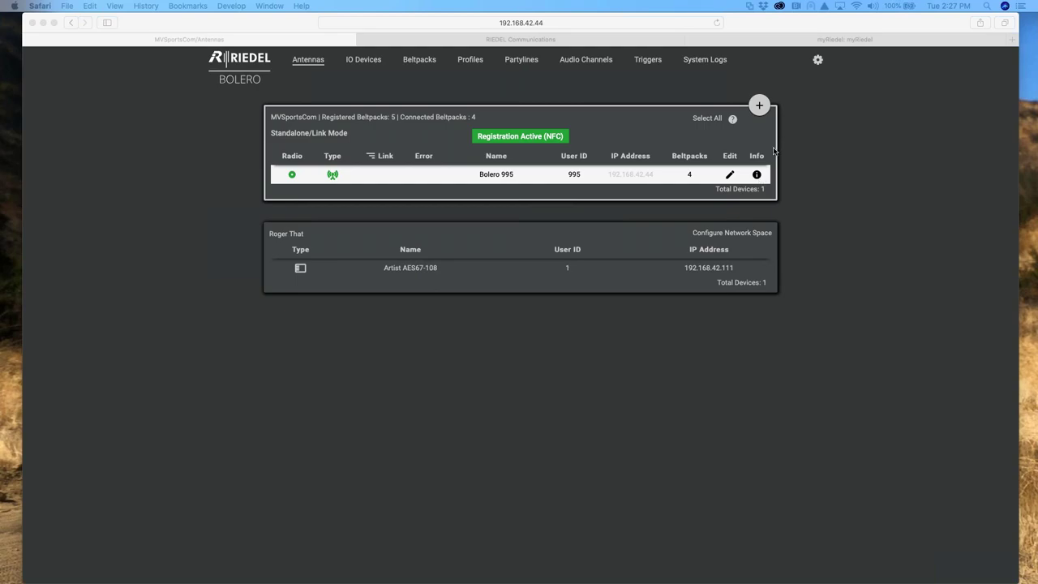
key(ctrl+Right)
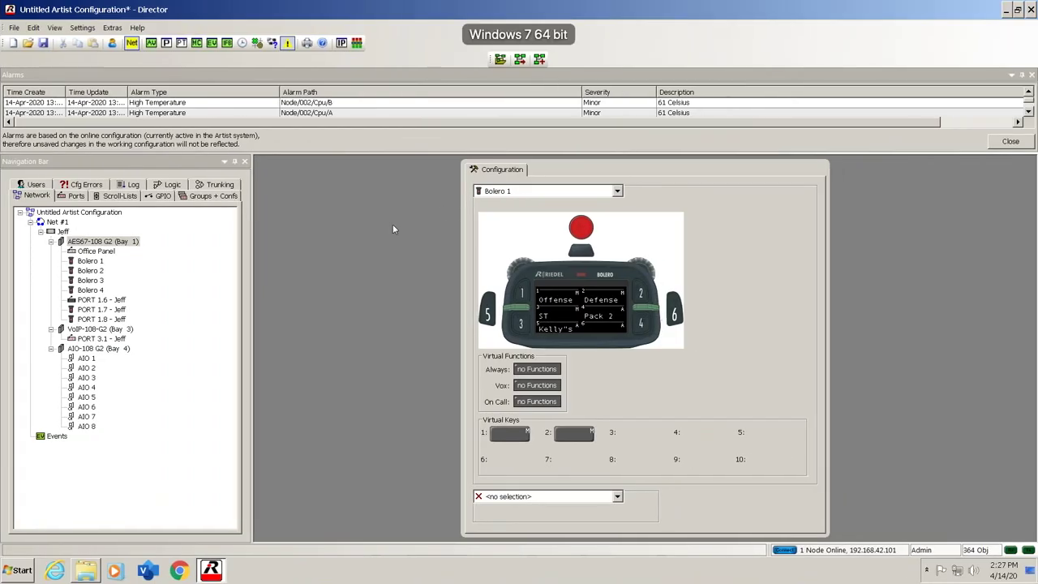
Accept the AES67-108 G2 card properties with PTP Priority 2 at 0 and save to Artist
right_click(123, 242)
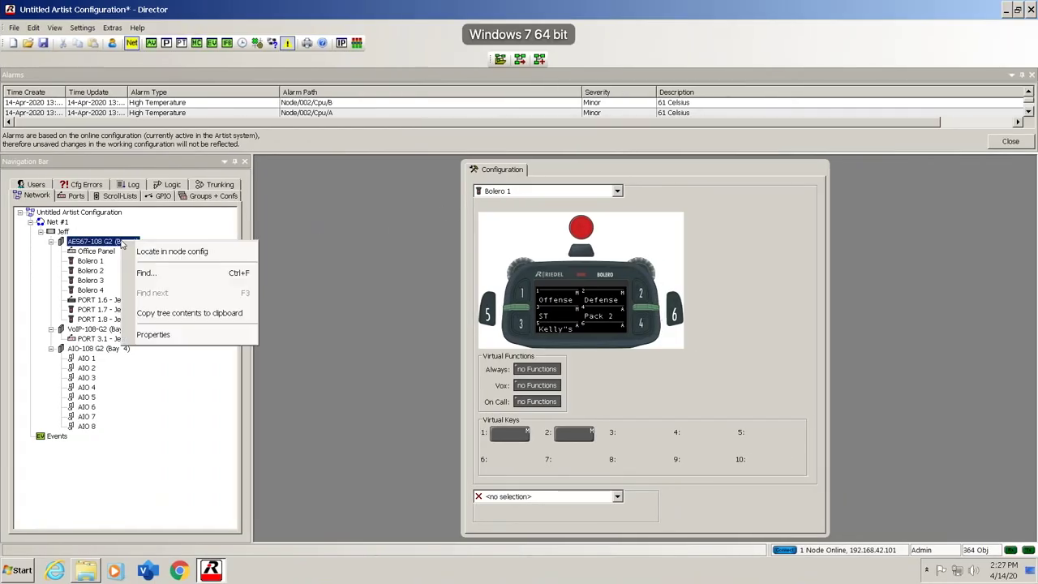
click(190, 342)
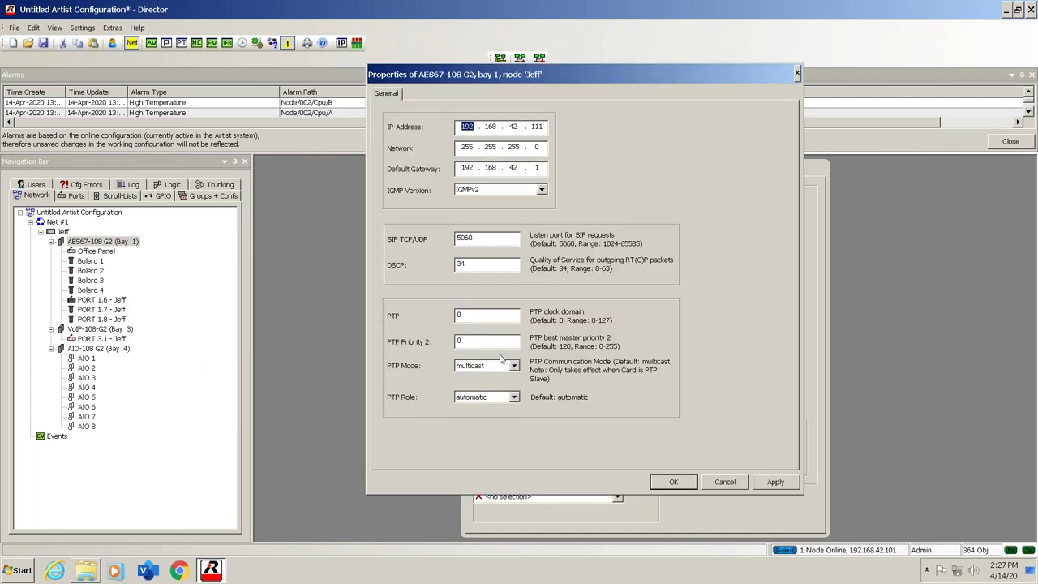
click(674, 483)
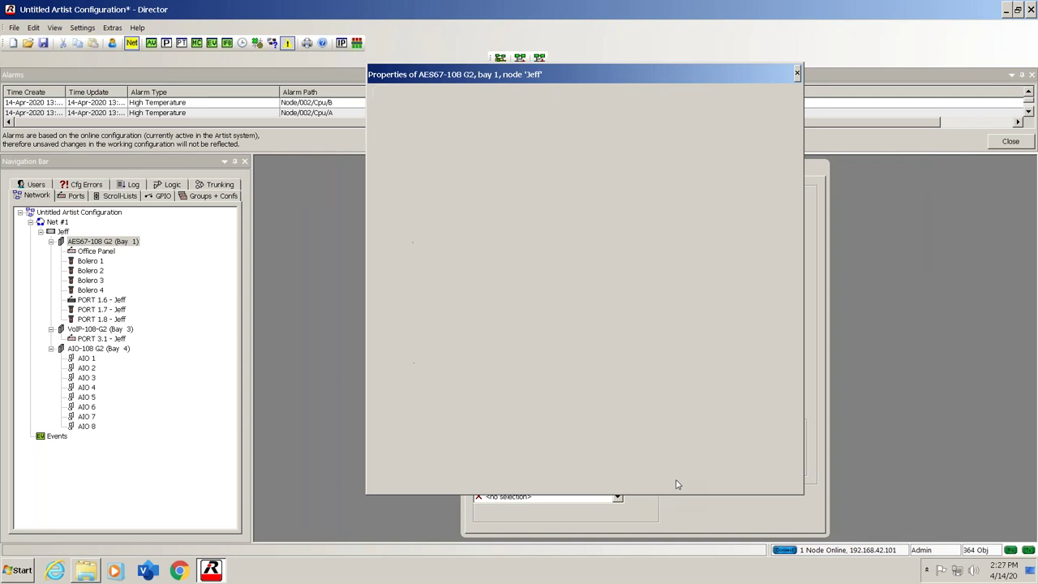
click(539, 60)
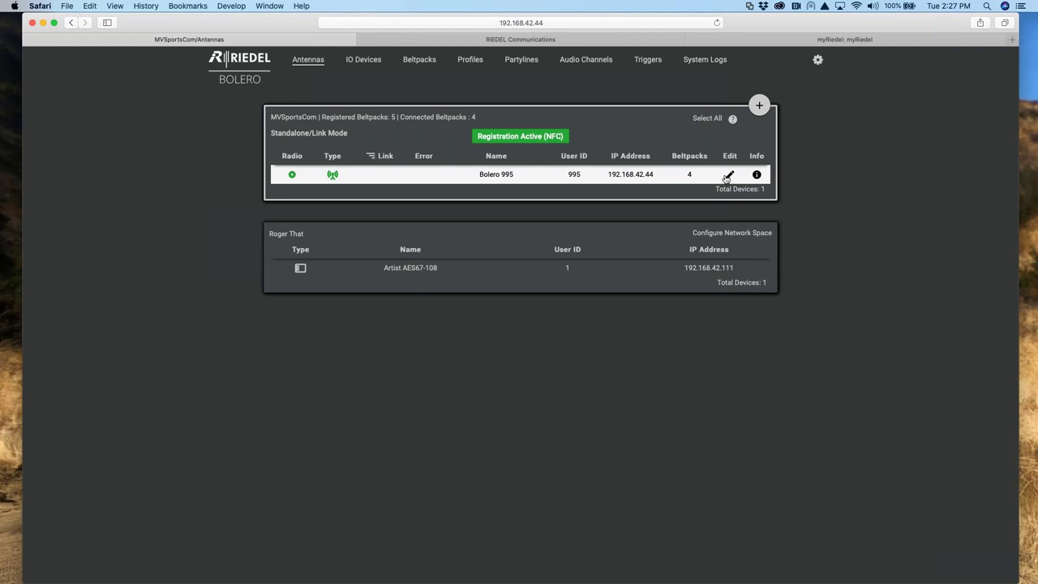
Change Bolero 995's PTP Master Priority from 124 to 200 and apply
click(730, 176)
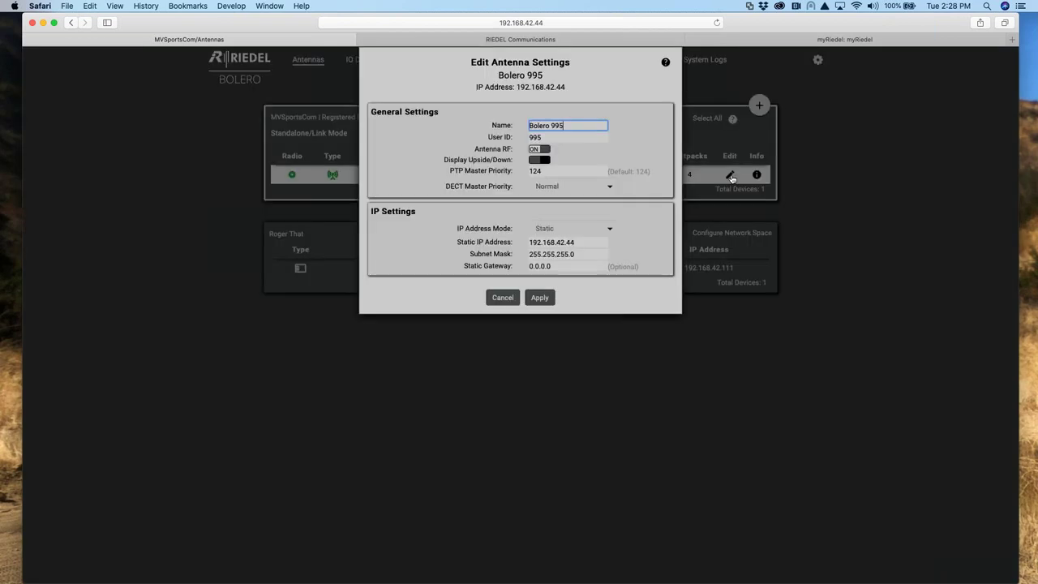
click(581, 176)
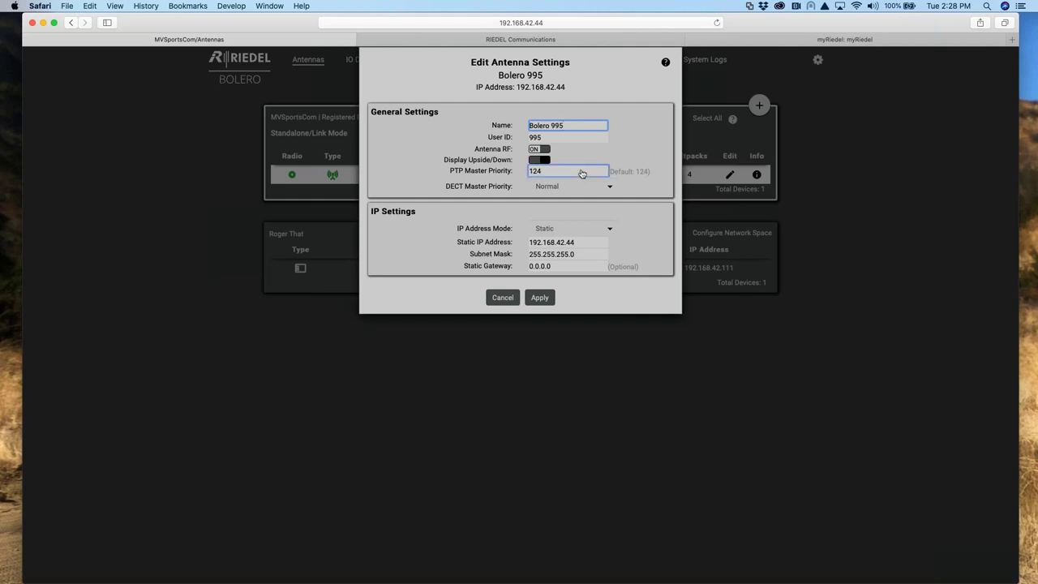
double_click(581, 174)
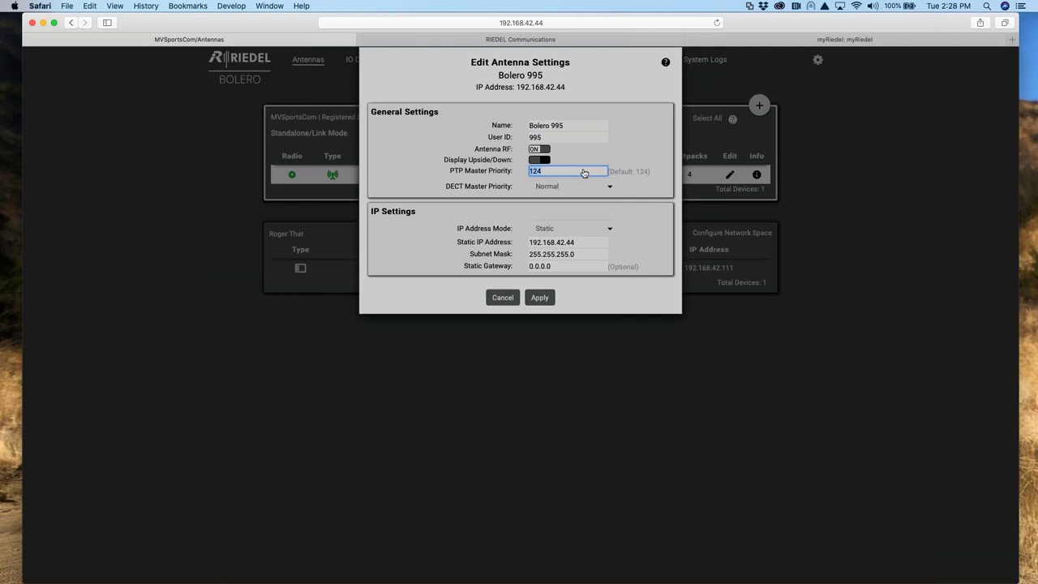
text(200)
click(540, 298)
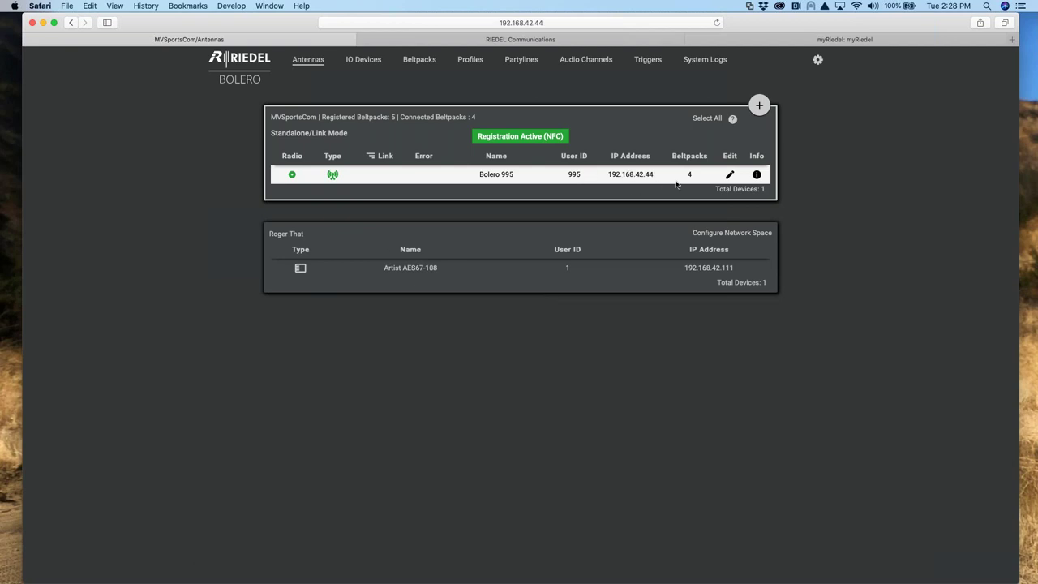
Edit Bolero 995 again, setting PTP Master Priority to 255 and applying
click(730, 176)
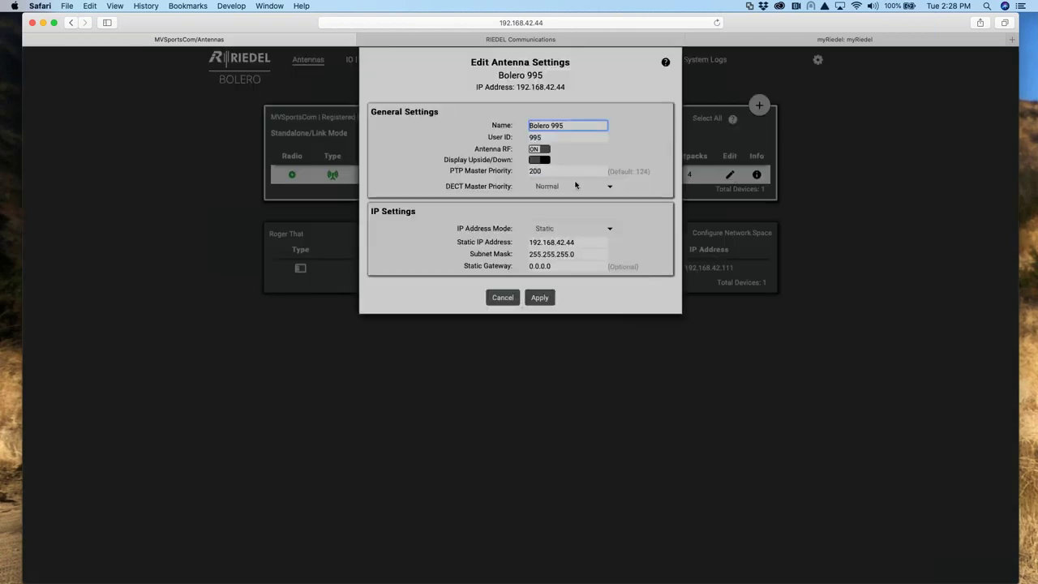
click(561, 176)
click(563, 174)
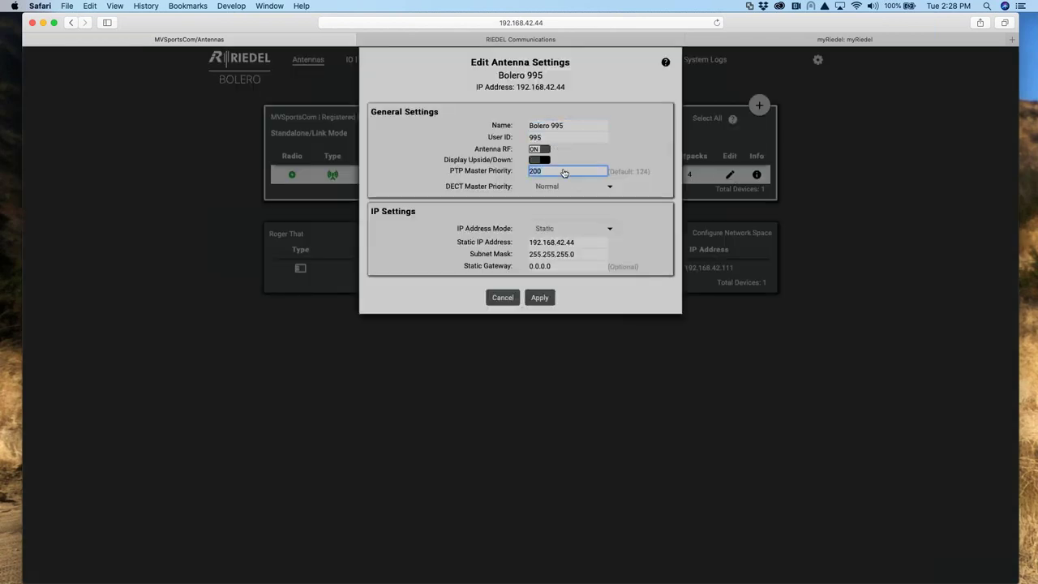
text(1000)
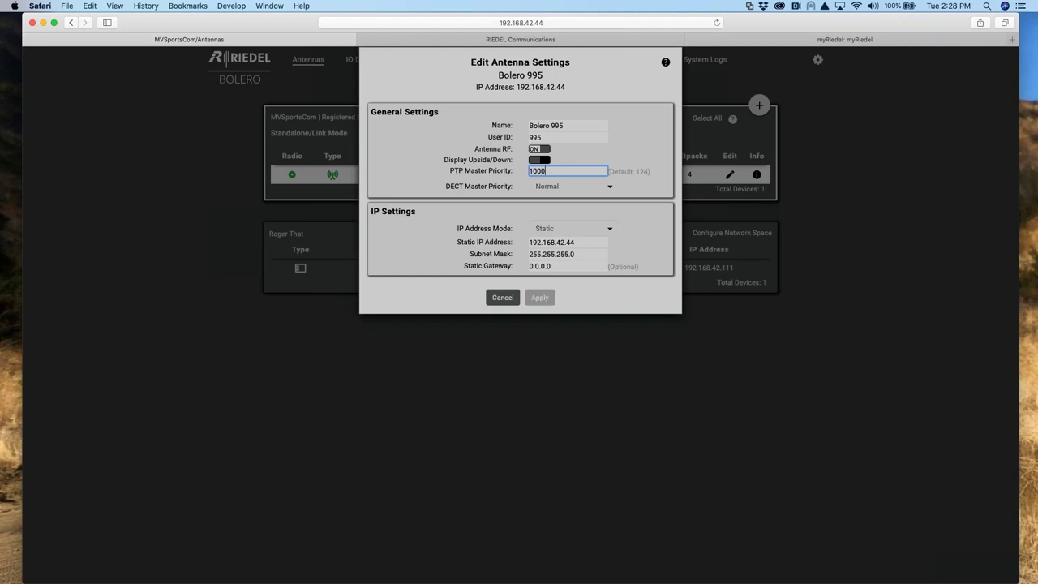
key(BackSpace)
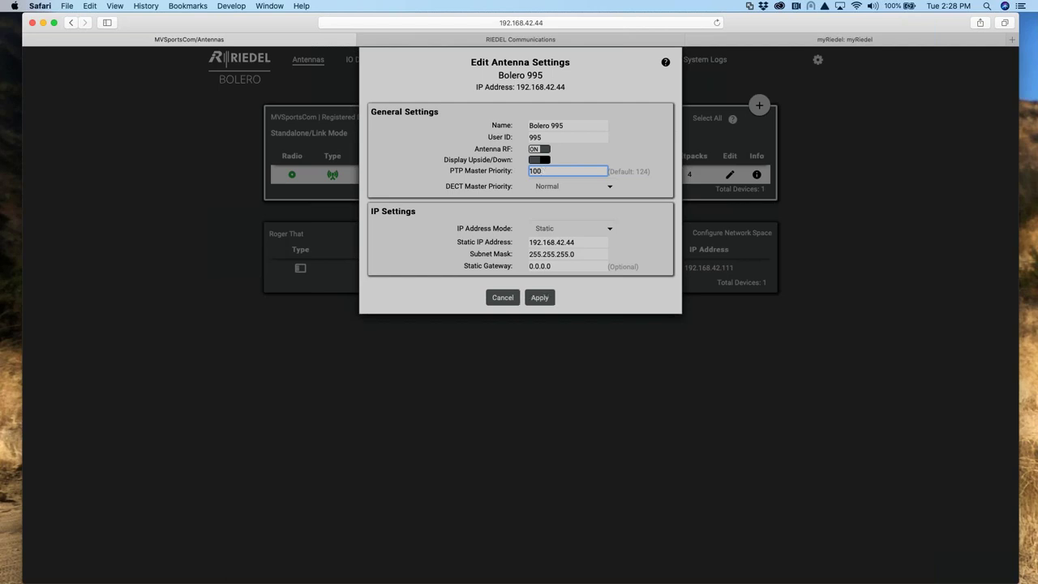
key(BackSpace)
key(BackSpace)
key(BackSpace)
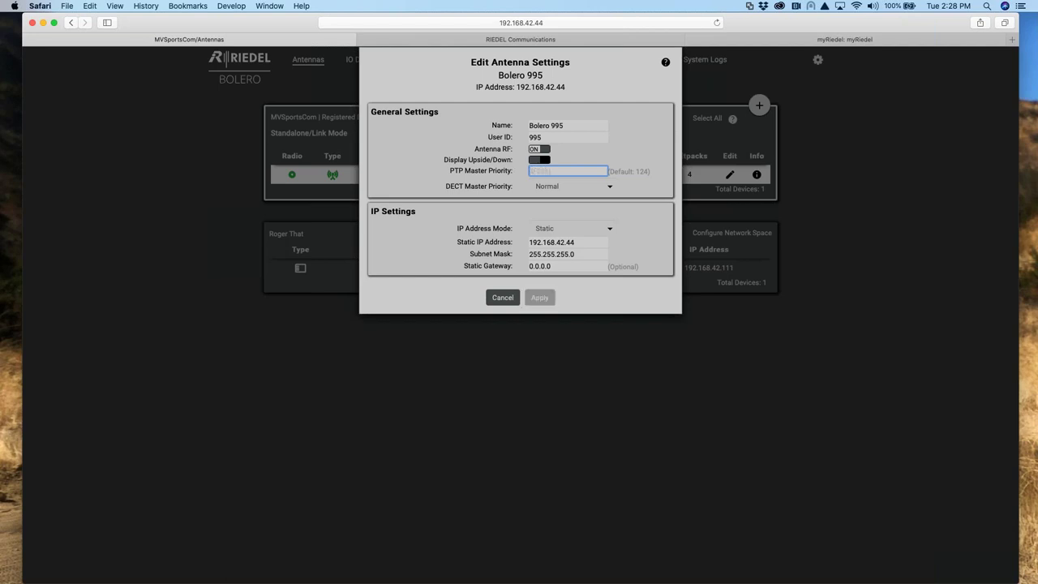
text(255)
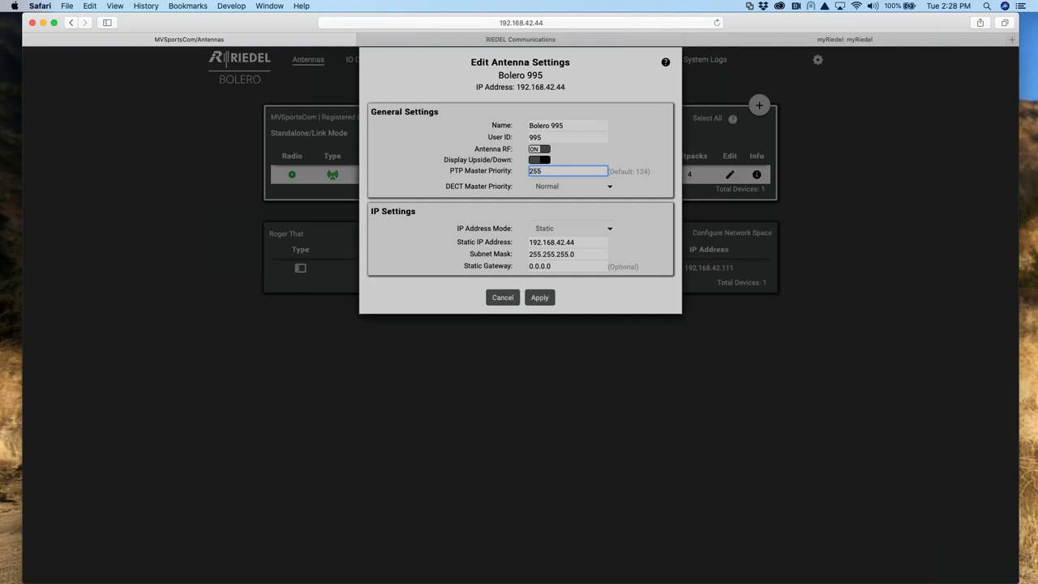
click(539, 298)
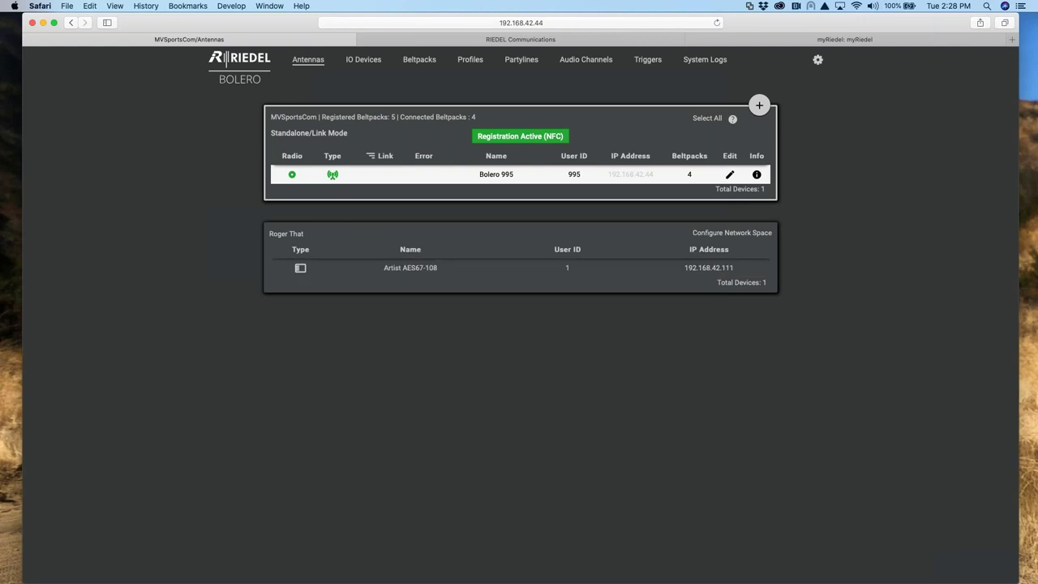
Set the MVSportsCom network space's System Mode to Integrated/Artist and apply it
click(760, 110)
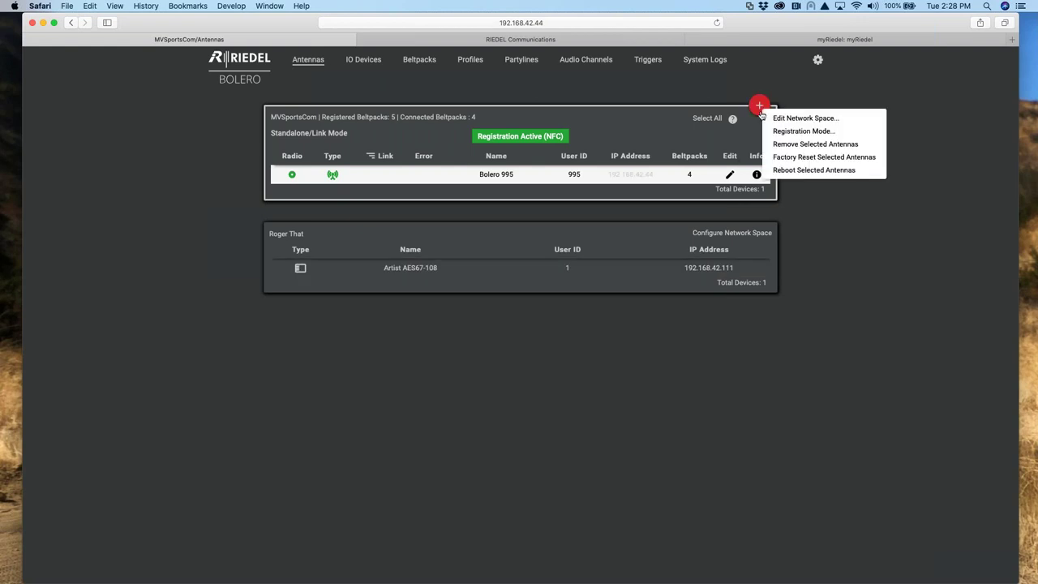
click(816, 119)
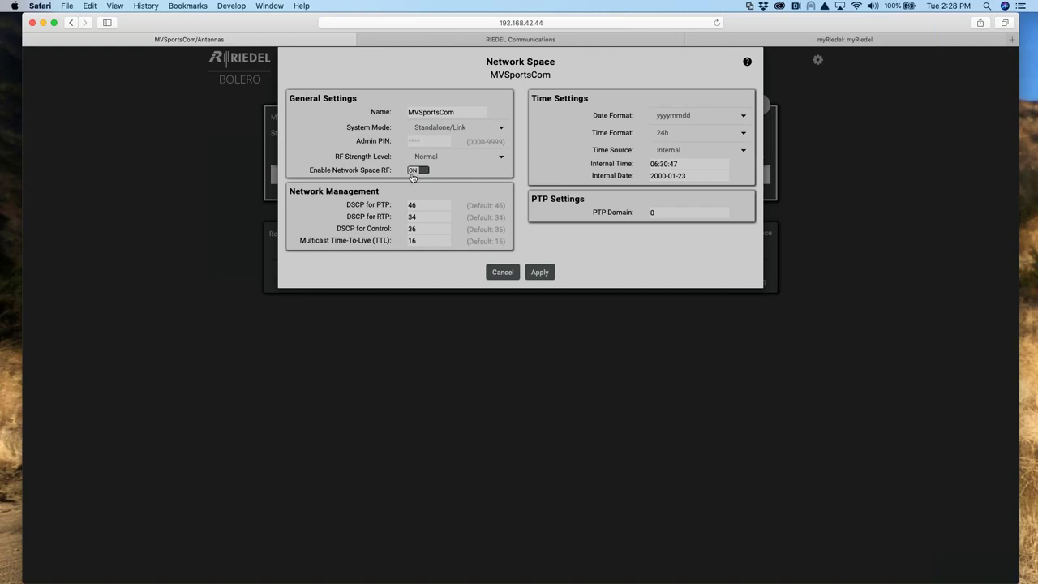
click(470, 133)
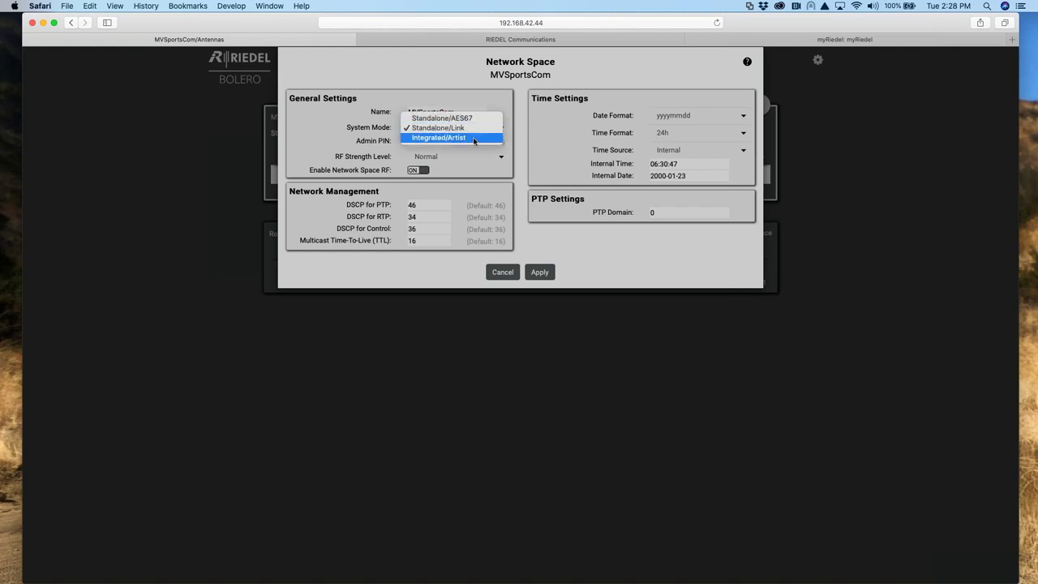
click(472, 138)
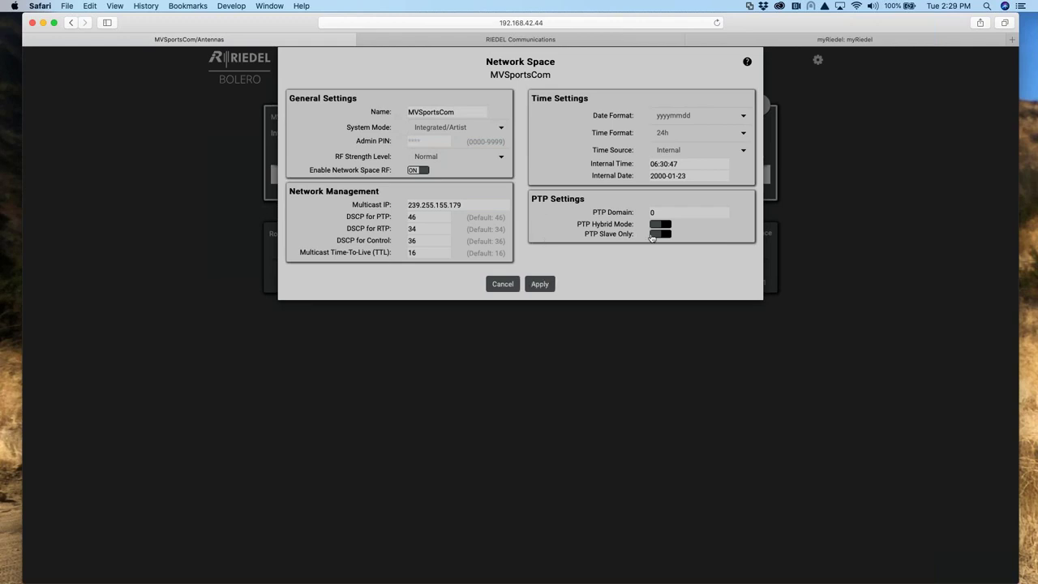
click(538, 284)
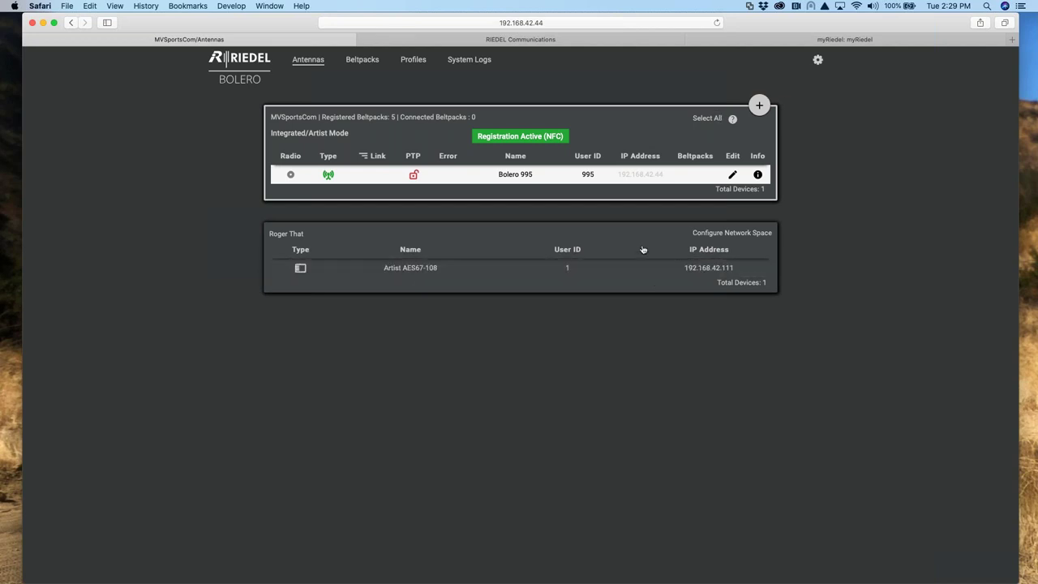
click(480, 40)
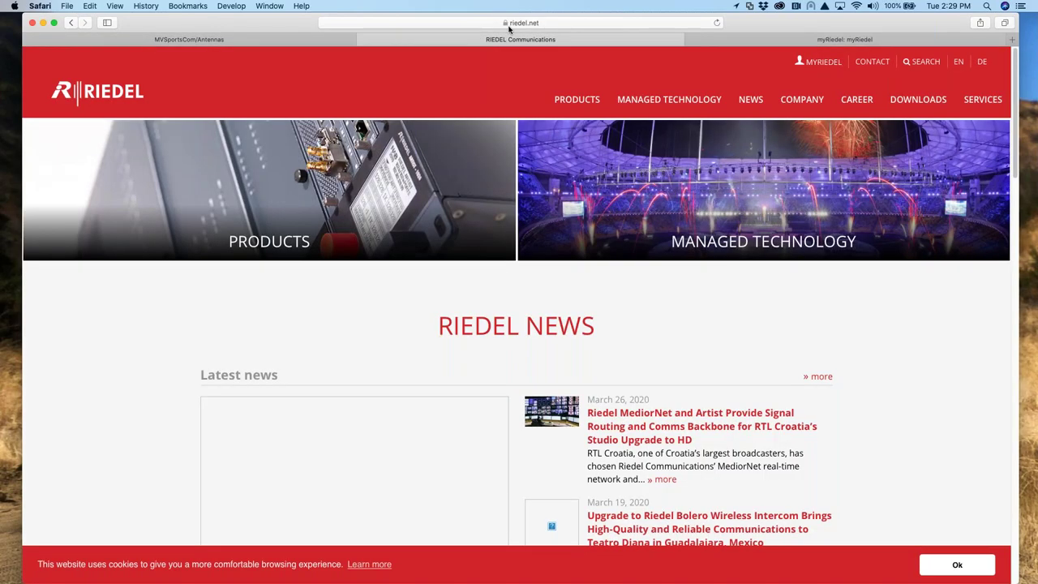
Load the Artist AES67-108 device page at address 192.168.42.111
key(super+l)
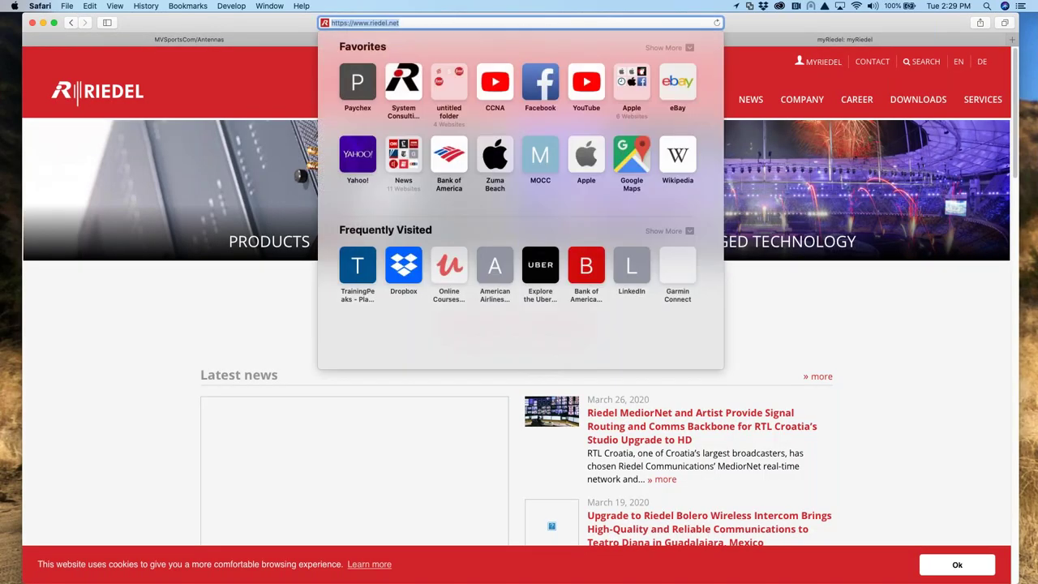
text(192.1)
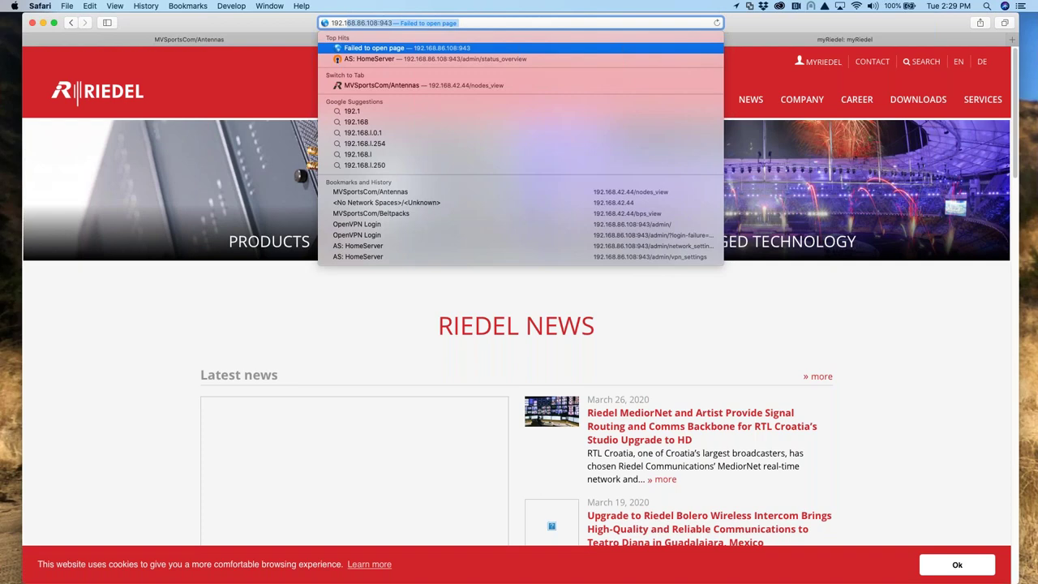
text(69)
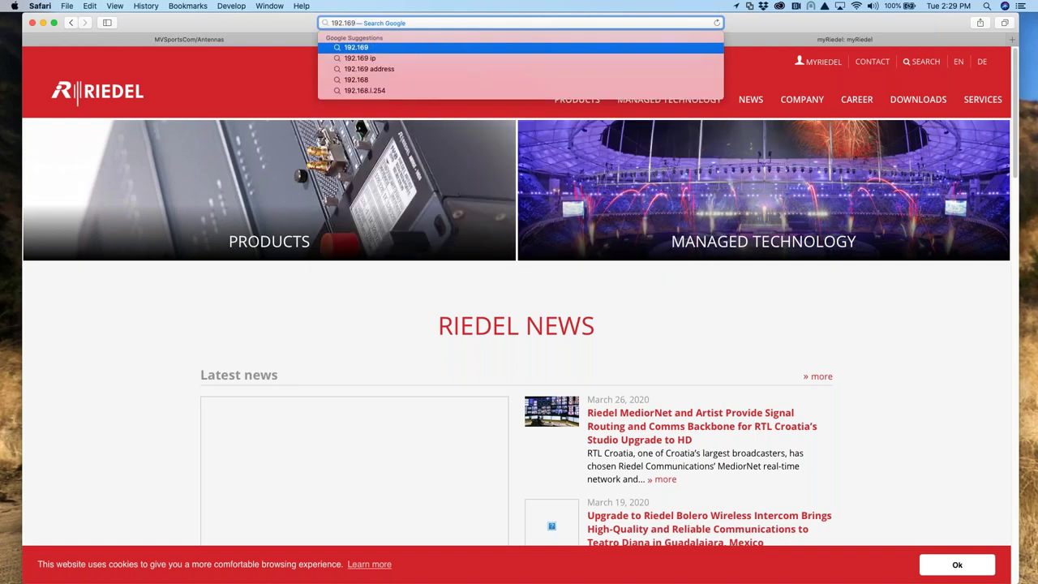
key(BackSpace)
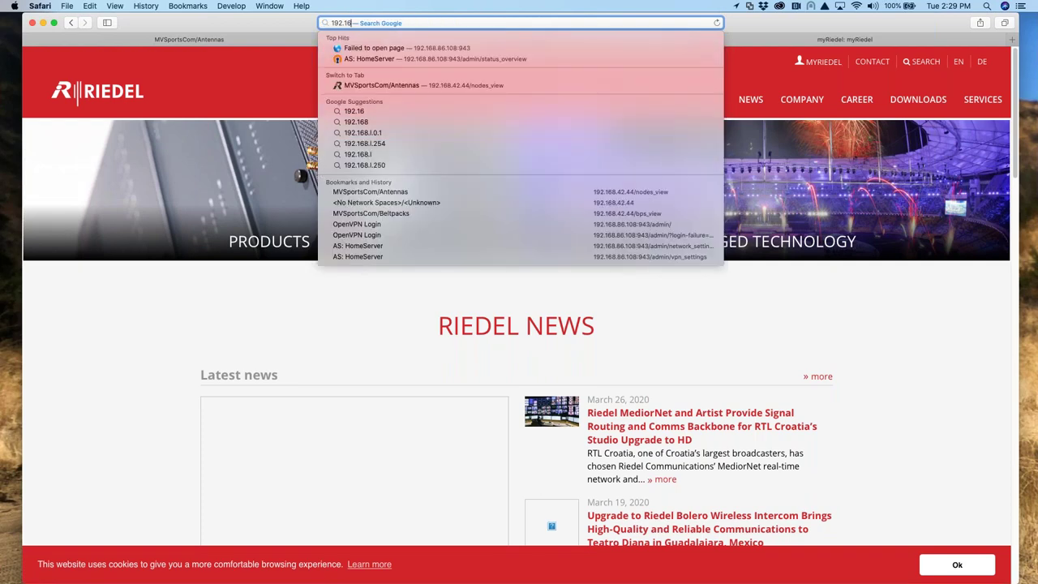
text(8.42)
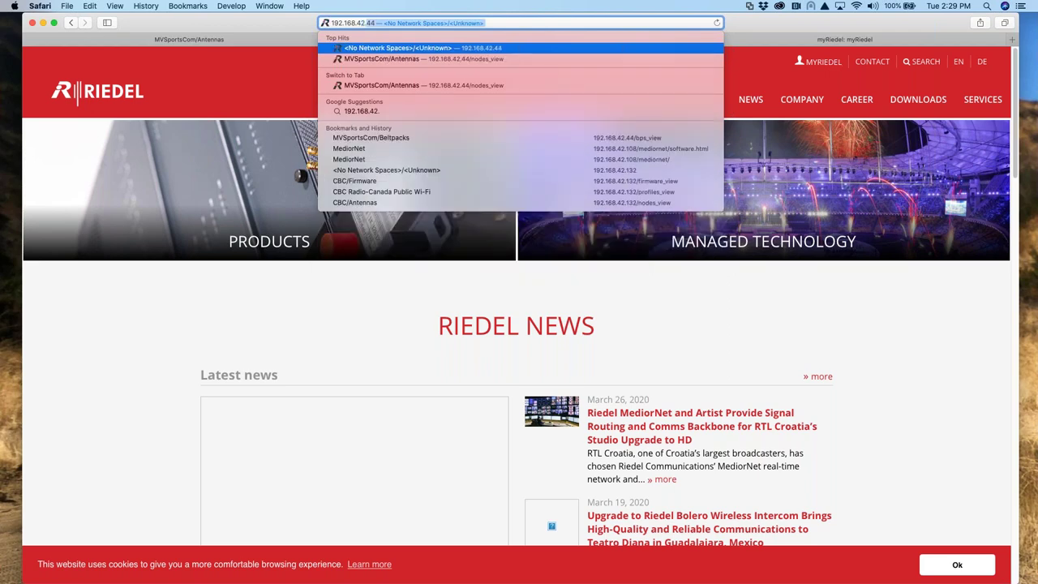
text(.111)
key(Return)
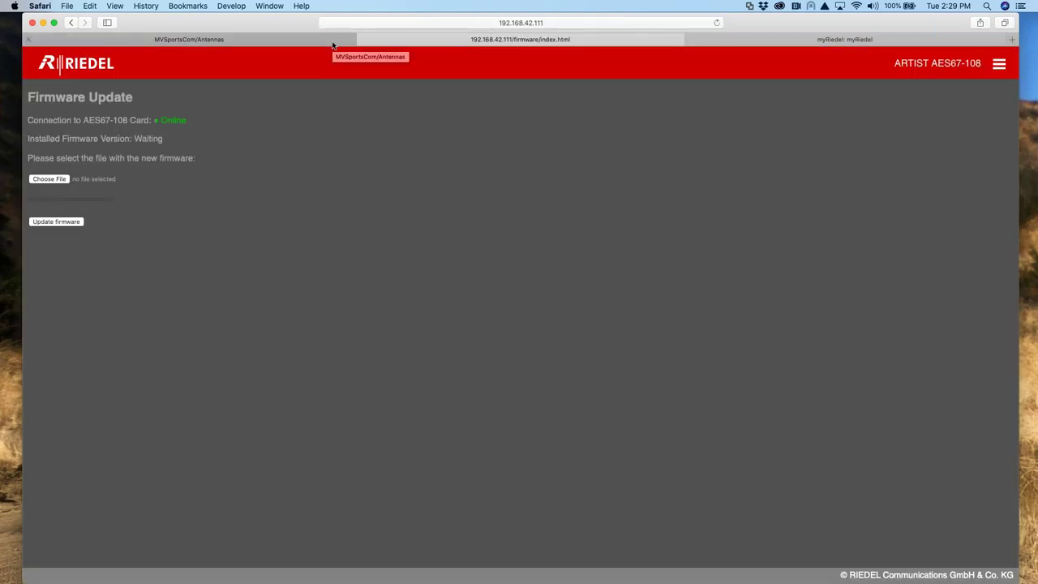
Open the Artist's Bolero Web UI, select Artist AES67-108 in Roger That, and request admin unlock
click(998, 64)
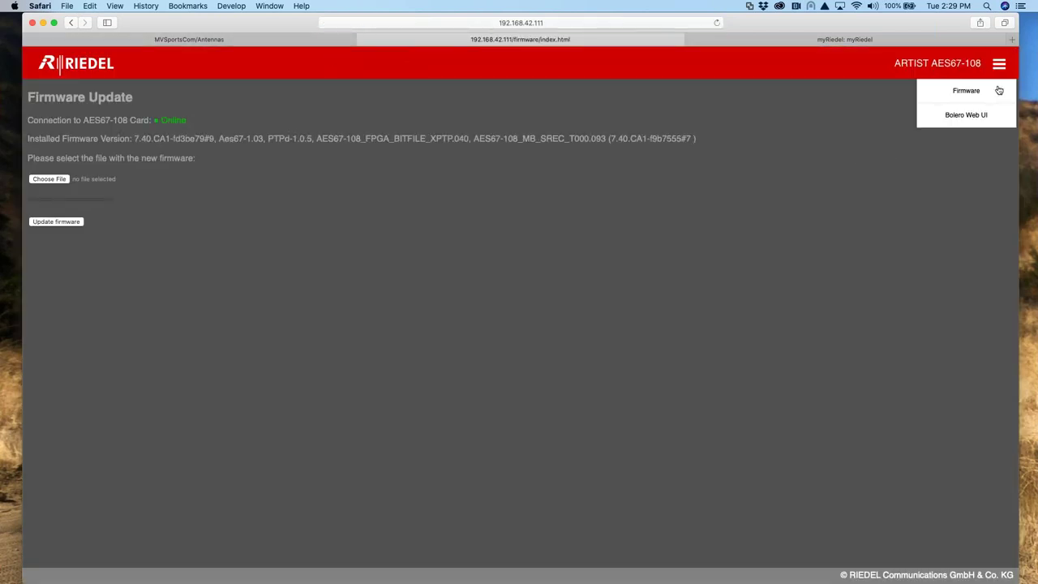
click(978, 115)
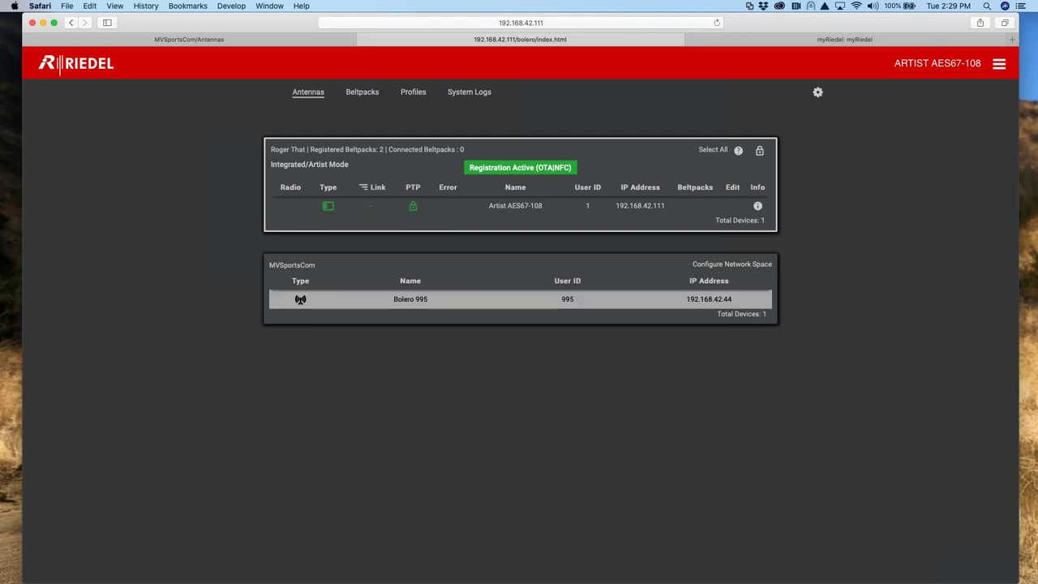
click(571, 207)
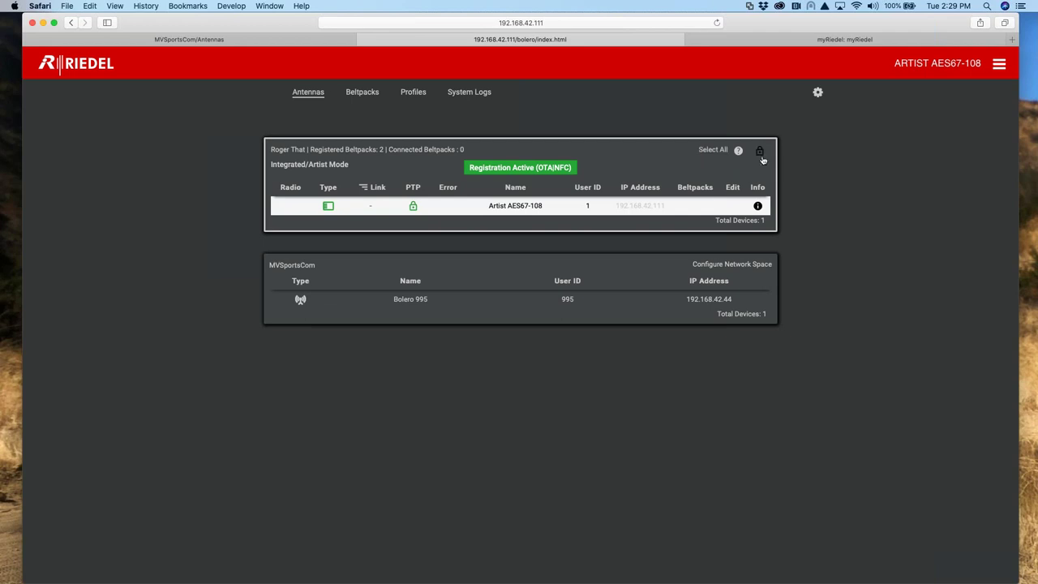
click(760, 152)
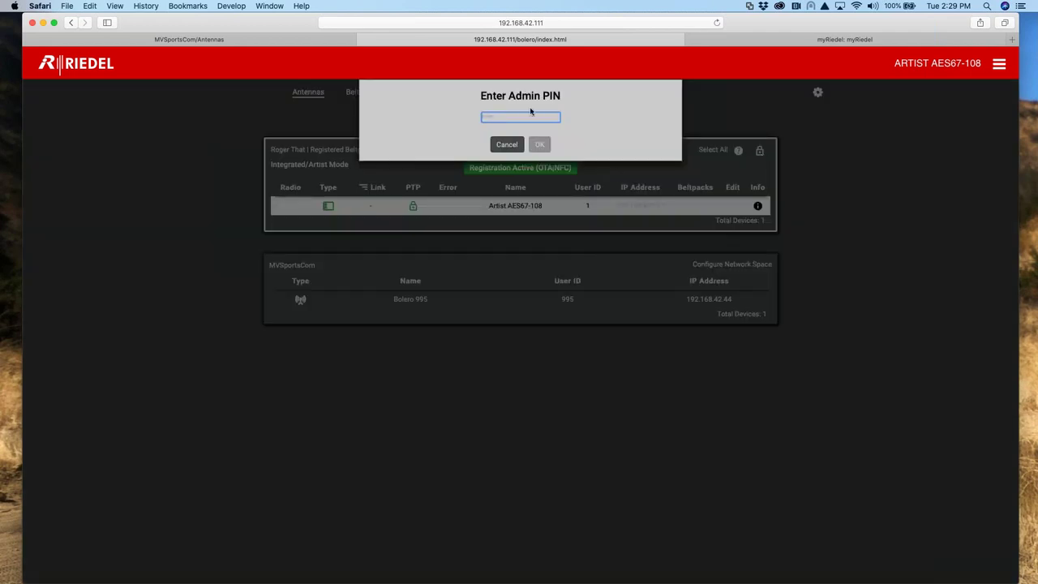
click(325, 42)
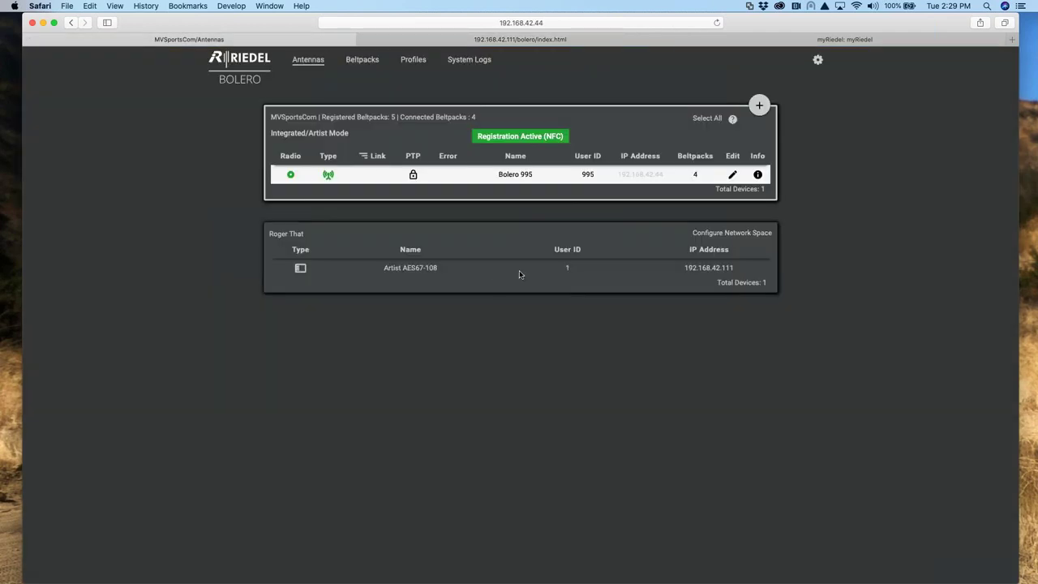
Check the MVSportsCom network space settings and close them unchanged
click(760, 107)
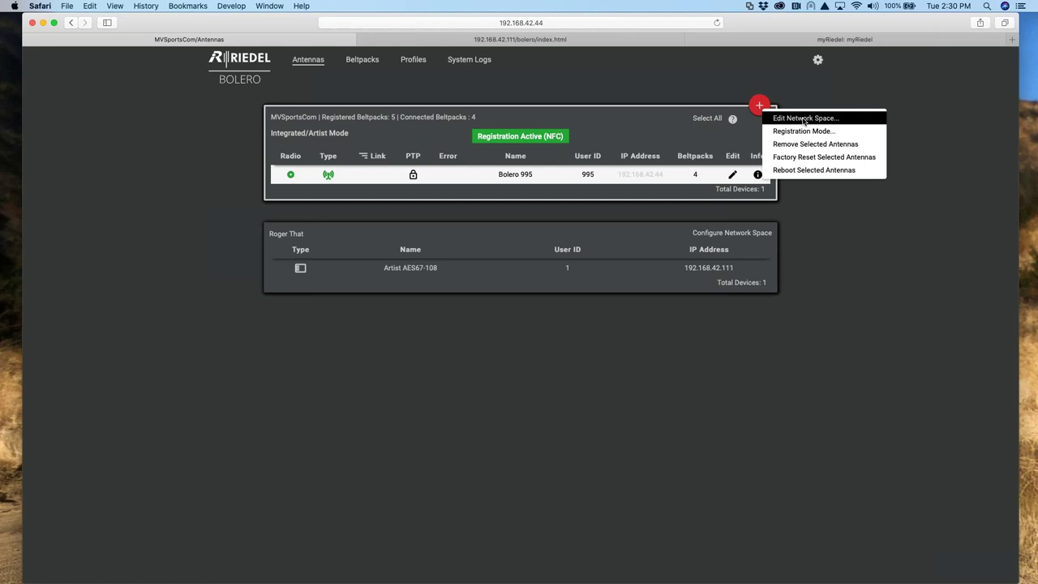
click(804, 118)
click(501, 285)
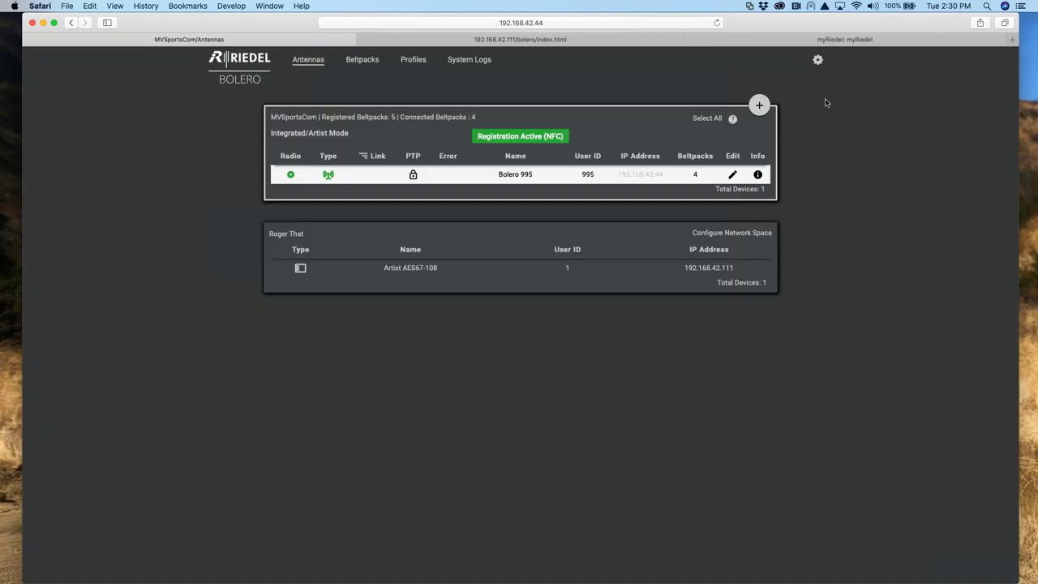
Remove Bolero 995 from MVSportsCom, confirming deletion of the last antenna's network space
click(756, 113)
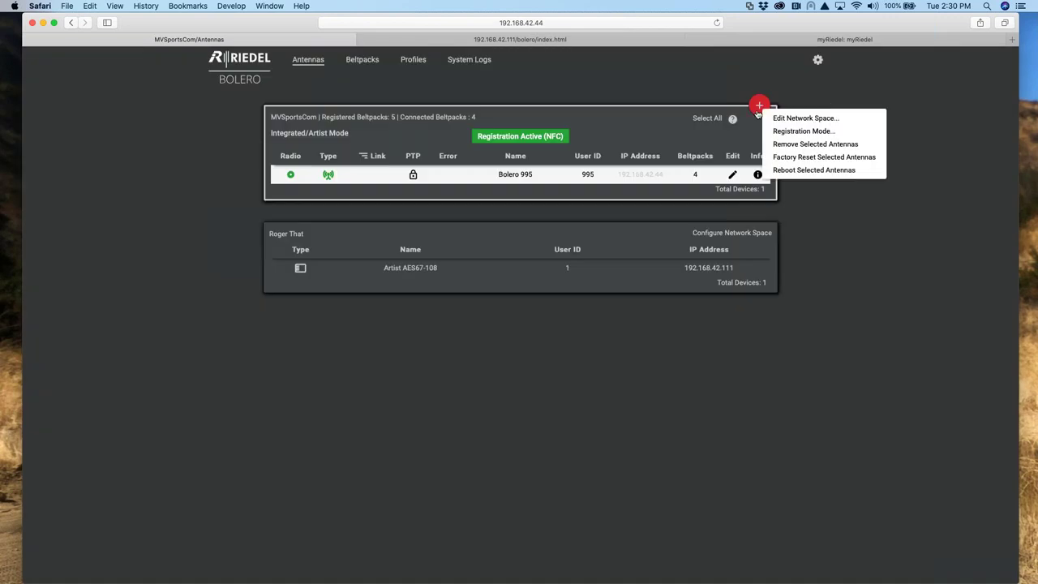
click(853, 145)
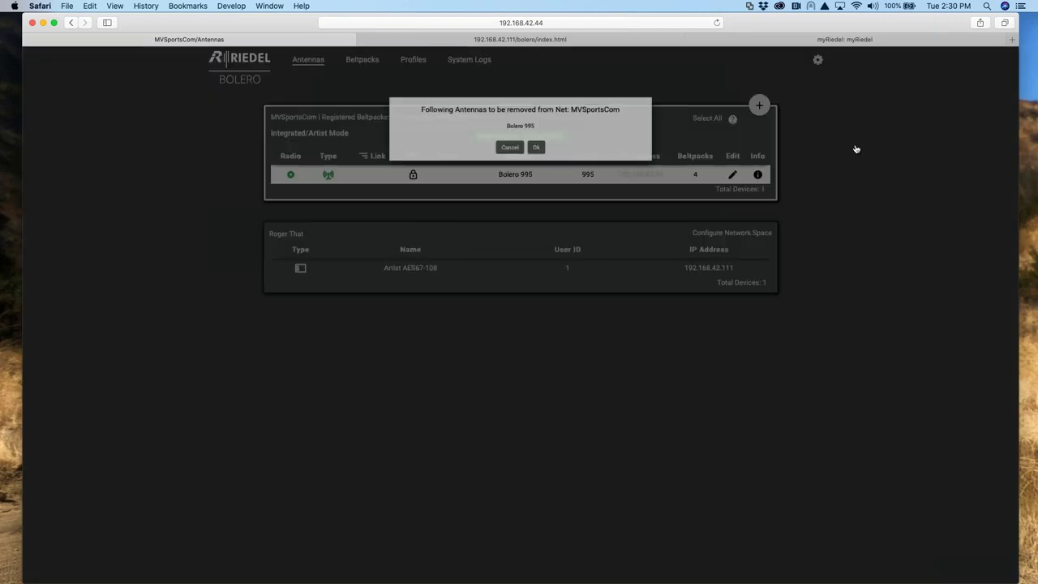
click(539, 109)
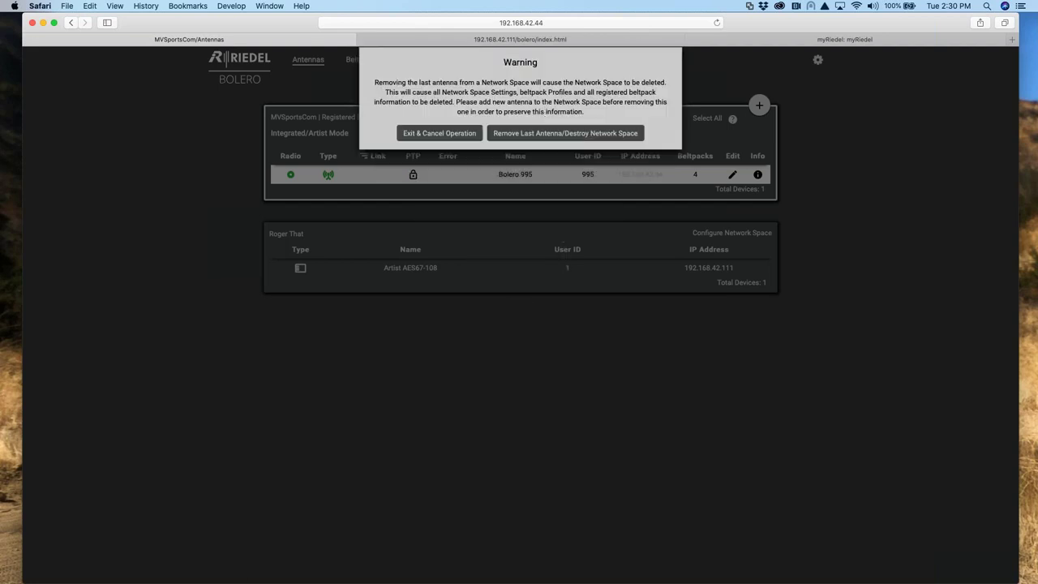
click(568, 135)
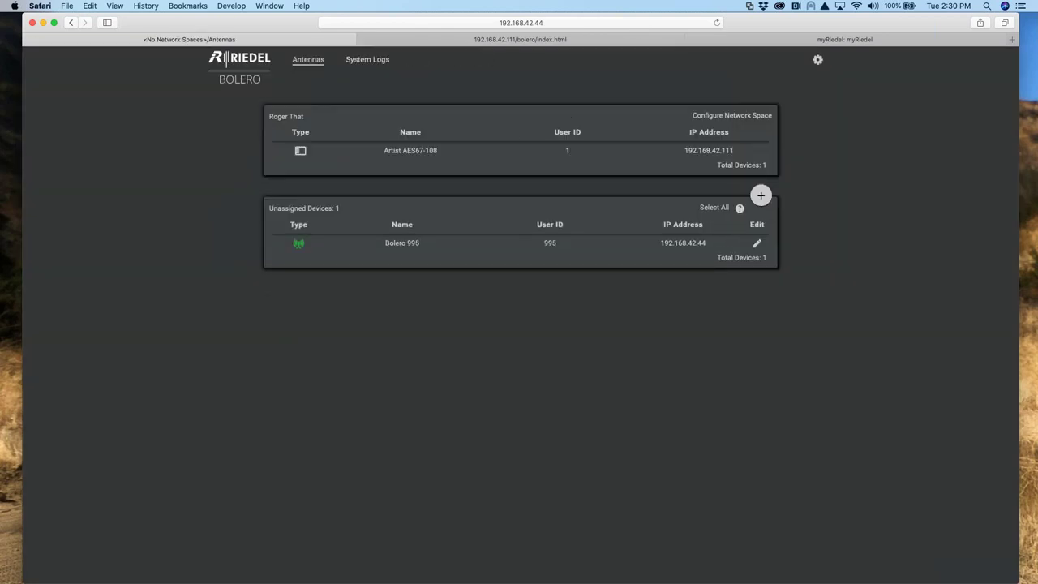
Unlock the Artist page with the admin PIN and add Bolero 995 to Roger That
click(501, 151)
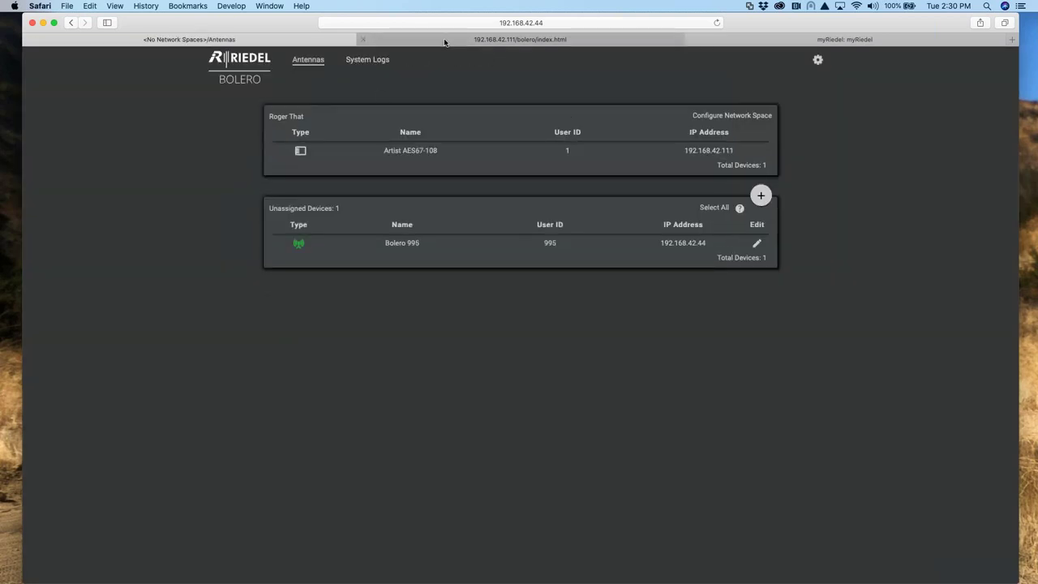
key(Return)
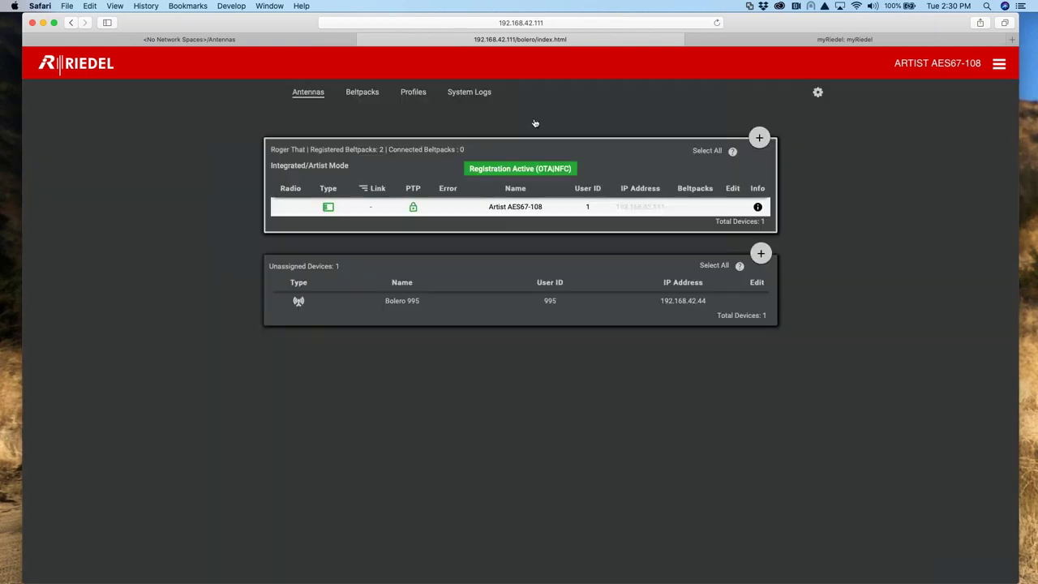
click(493, 300)
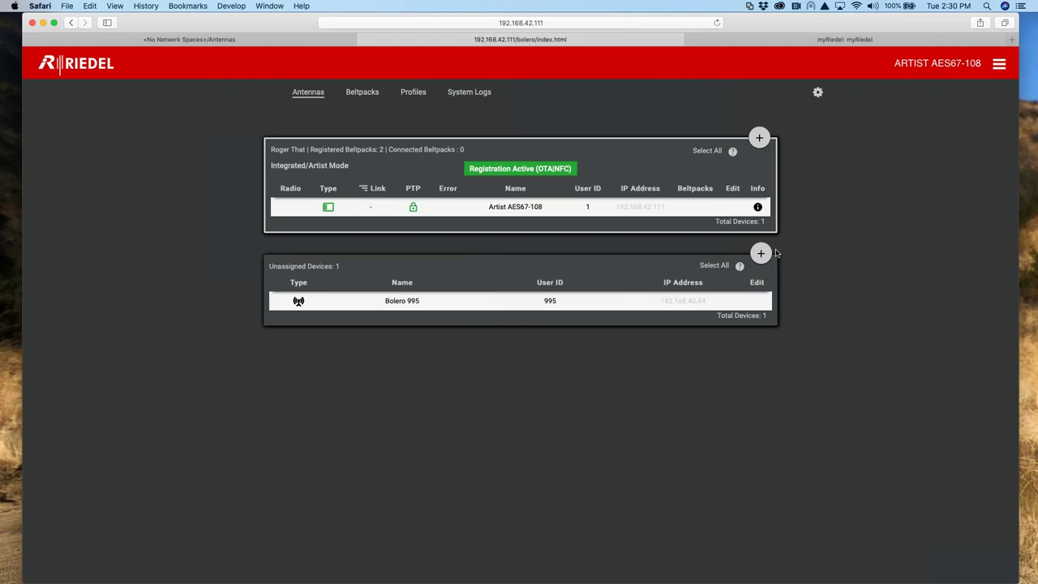
click(760, 253)
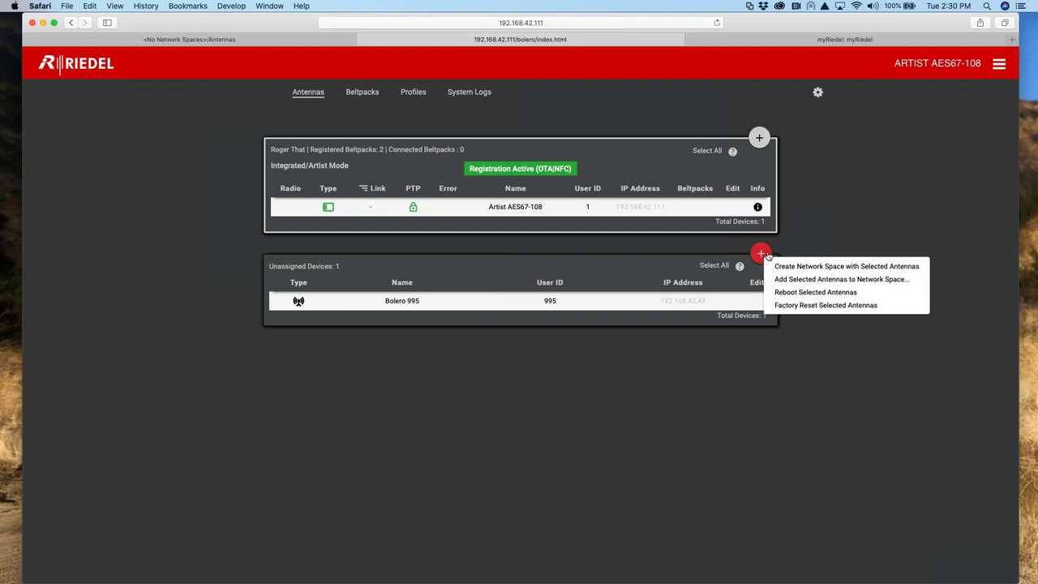
click(837, 279)
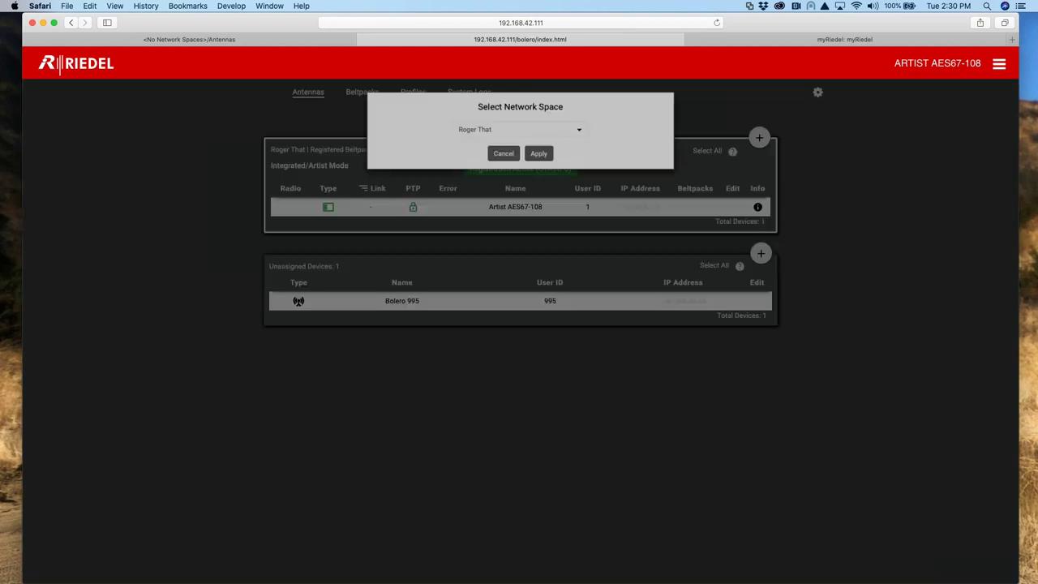
click(541, 145)
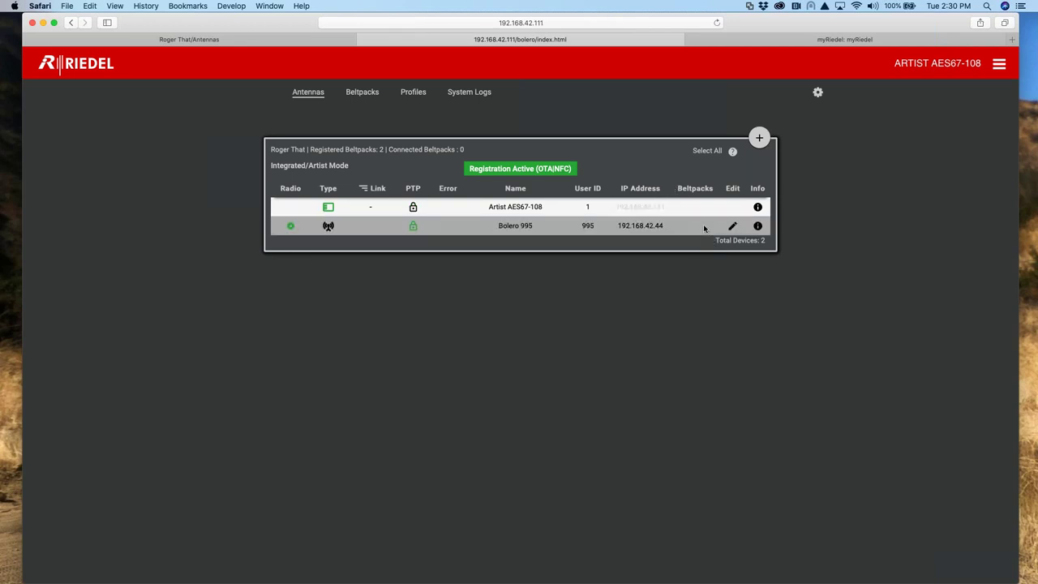
Switch to the Roger That antennas page and unlock it with the admin PIN
click(333, 41)
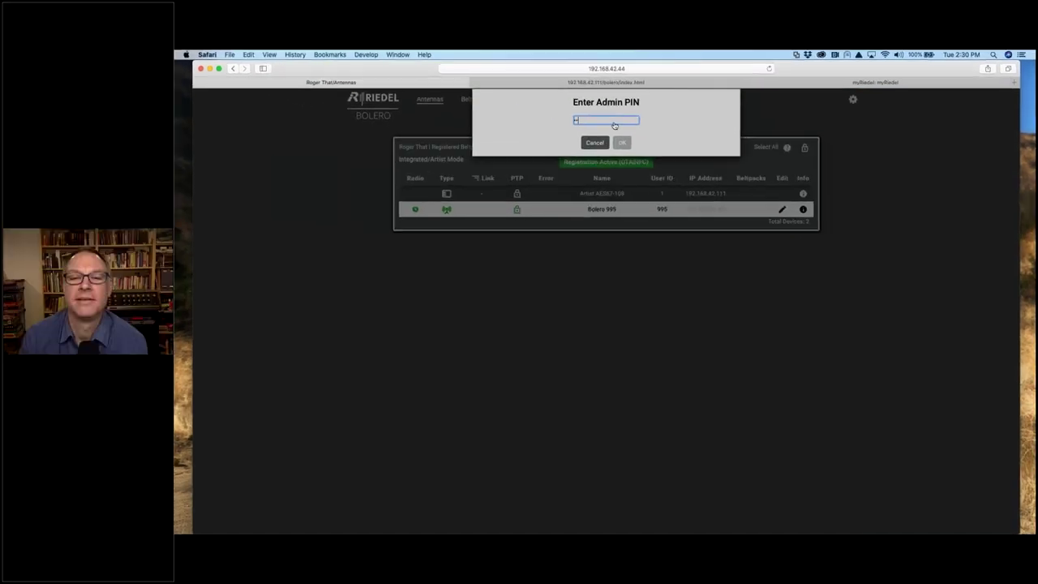
text(0000)
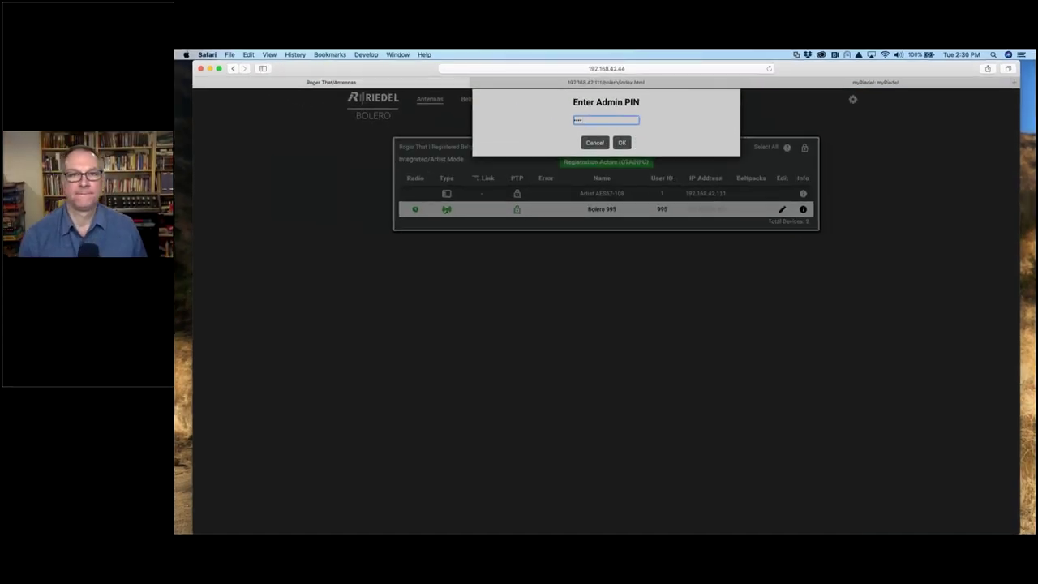
key(Return)
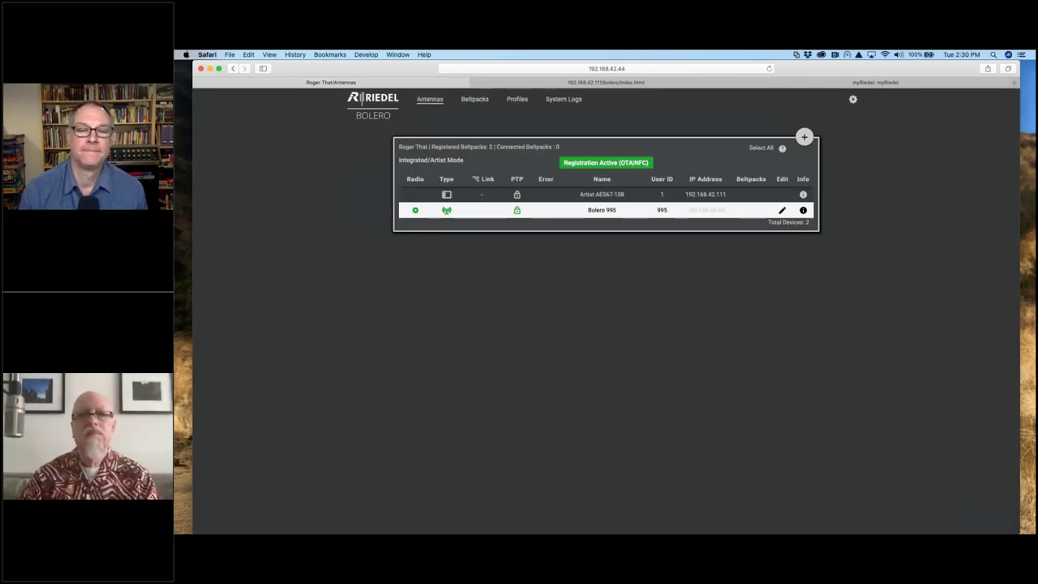